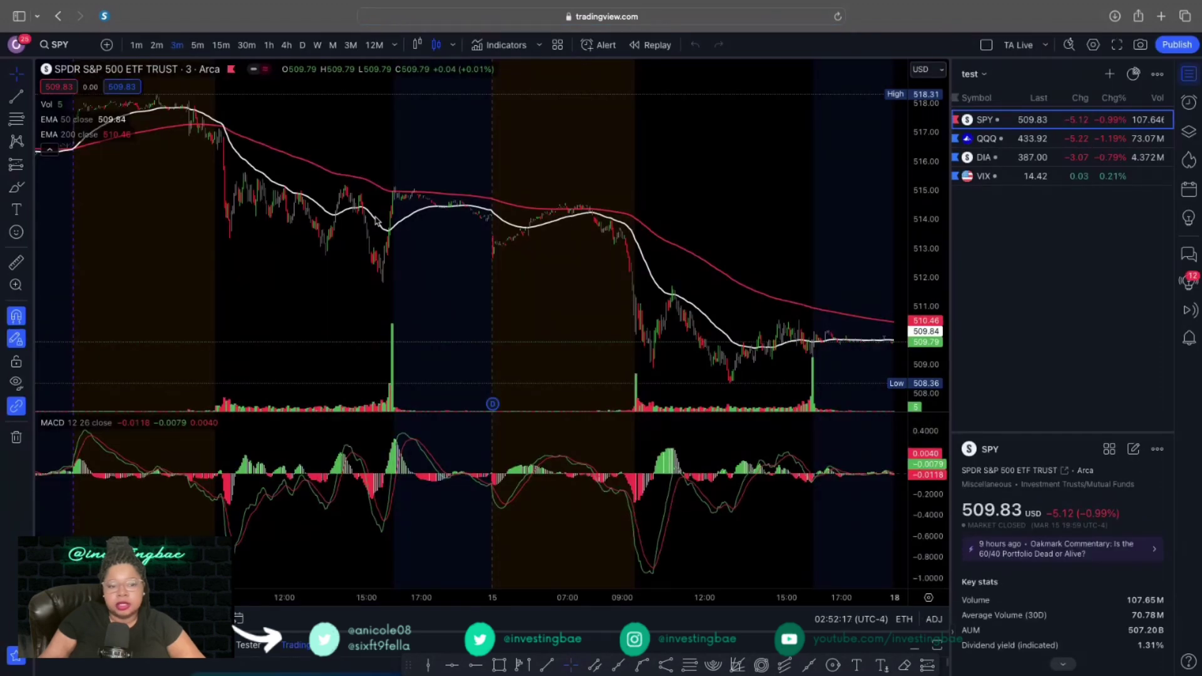
# Switch SPY to daily candles, toggle the EMA 200 line off and on, then remove it.
pyautogui.click(302, 44)
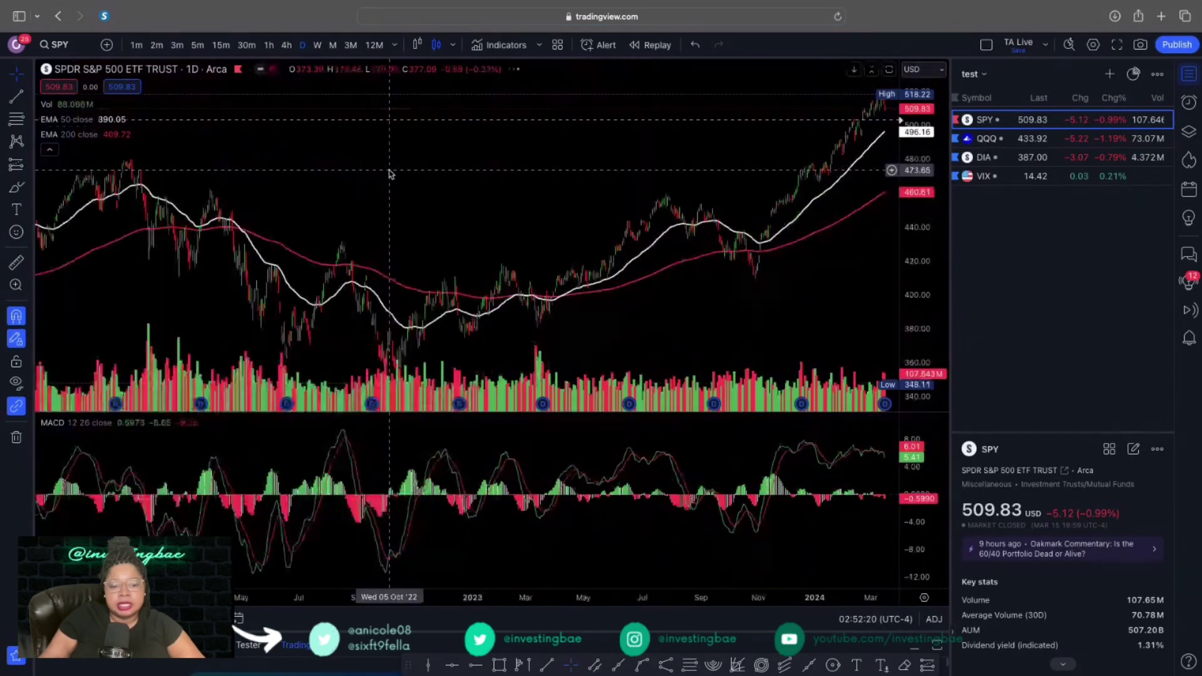
pyautogui.scroll(10, 389, 173)
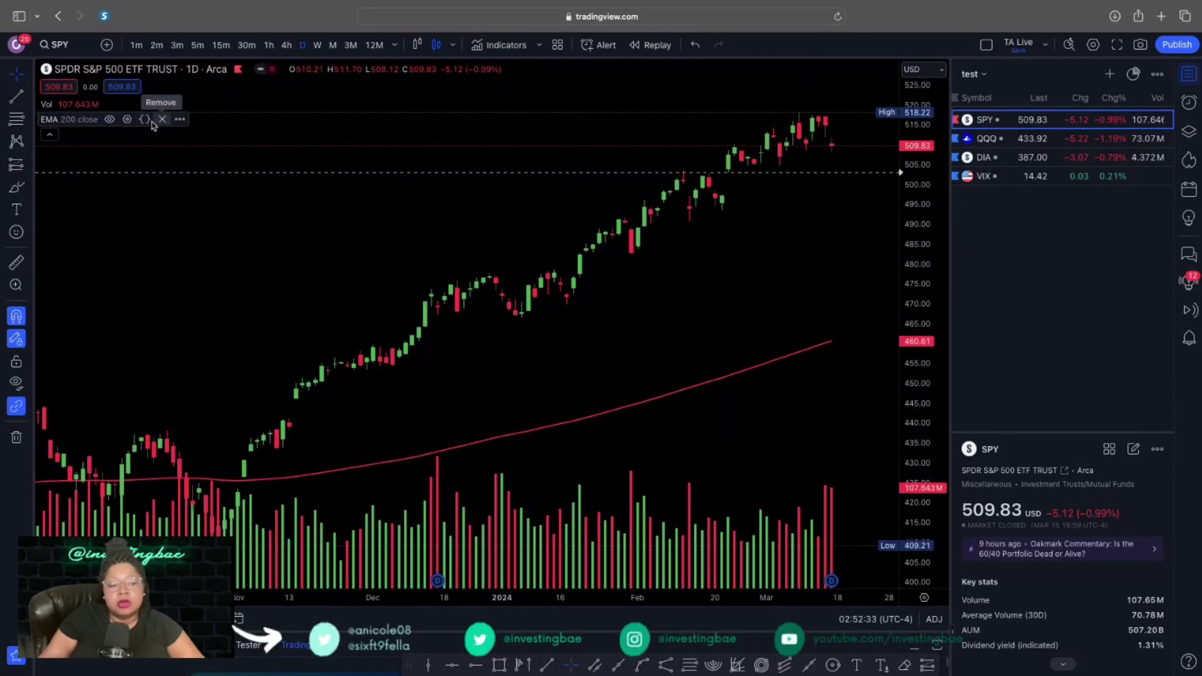
pyautogui.click(110, 119)
pyautogui.click(111, 119)
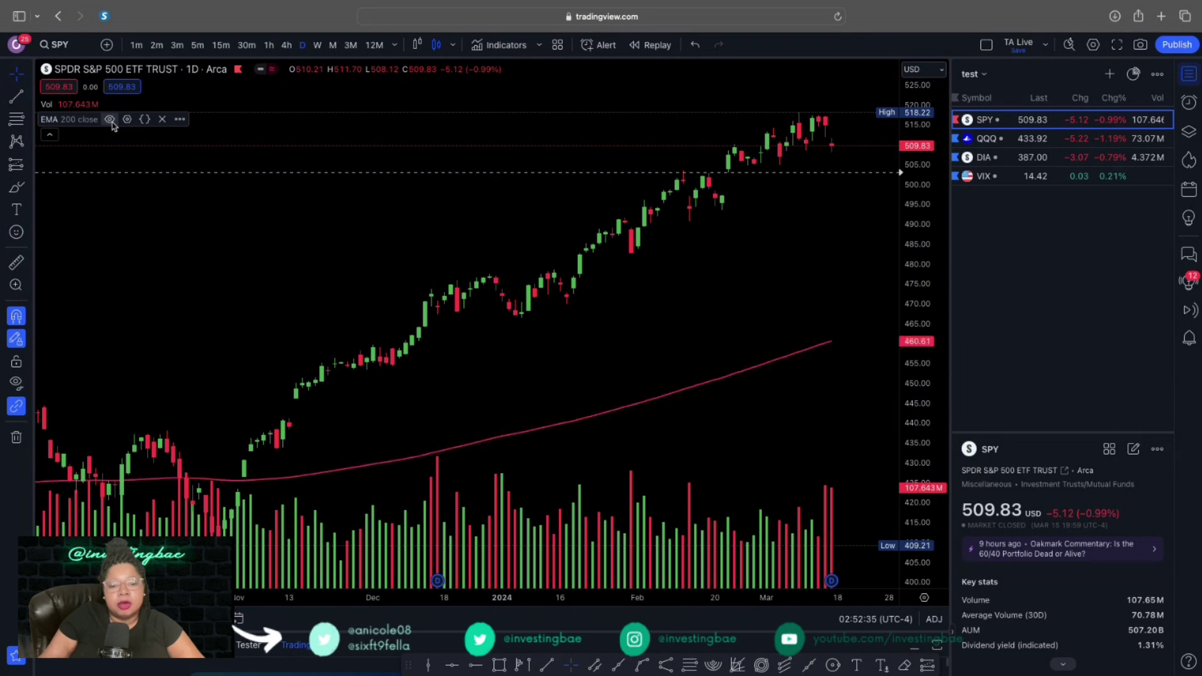
pyautogui.click(161, 119)
pyautogui.scroll(5, 341, 265)
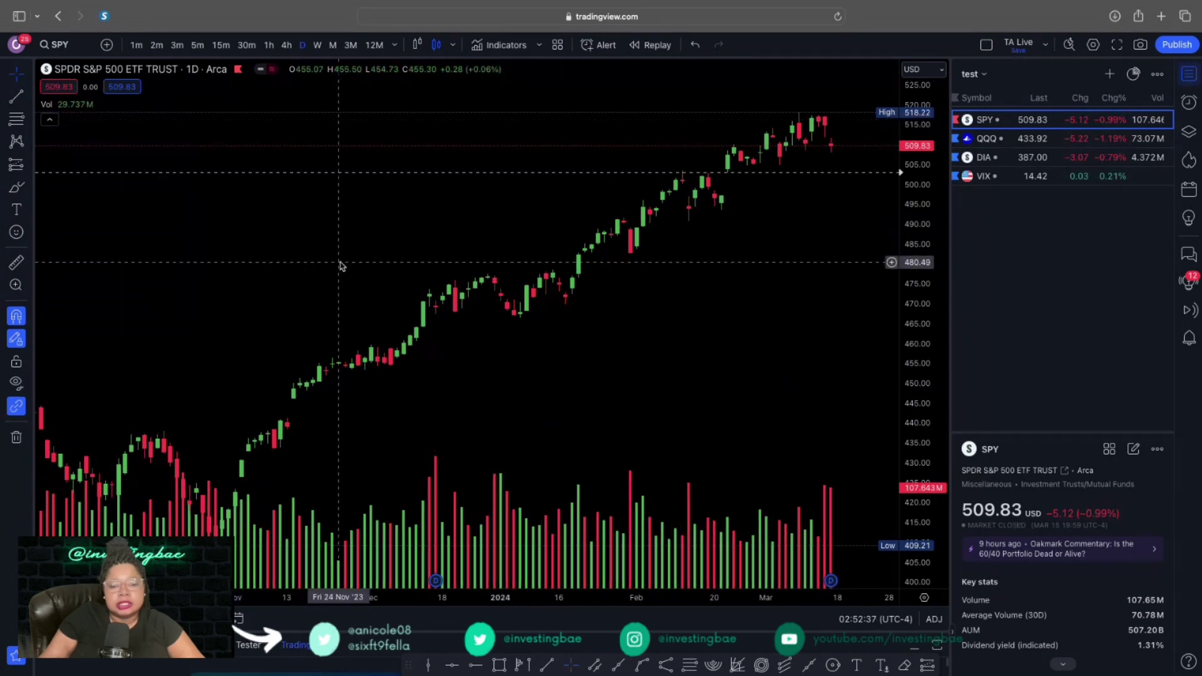
pyautogui.scroll(5, 341, 265)
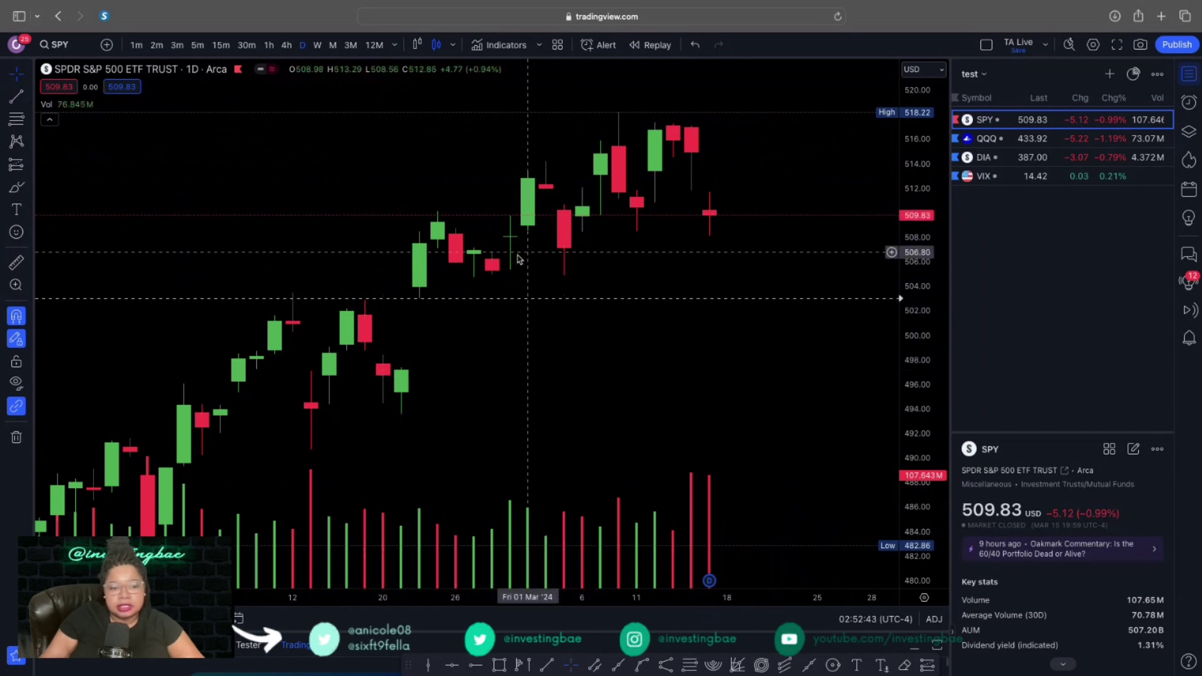
pyautogui.click(452, 50)
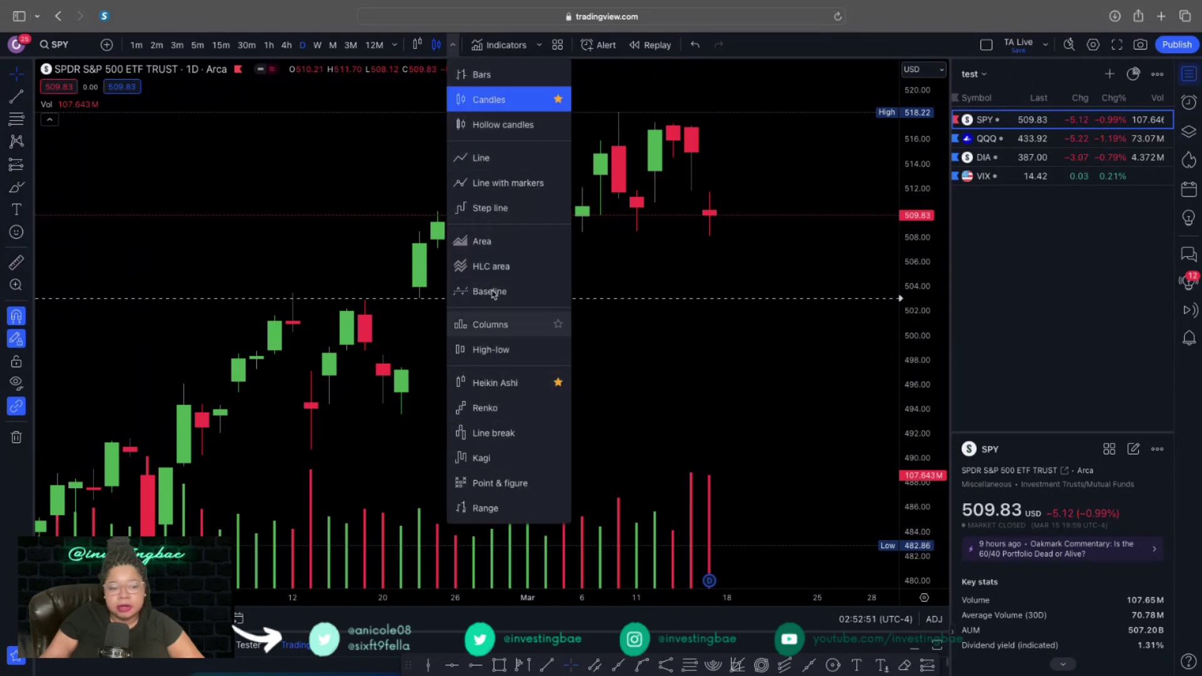
pyautogui.click(489, 157)
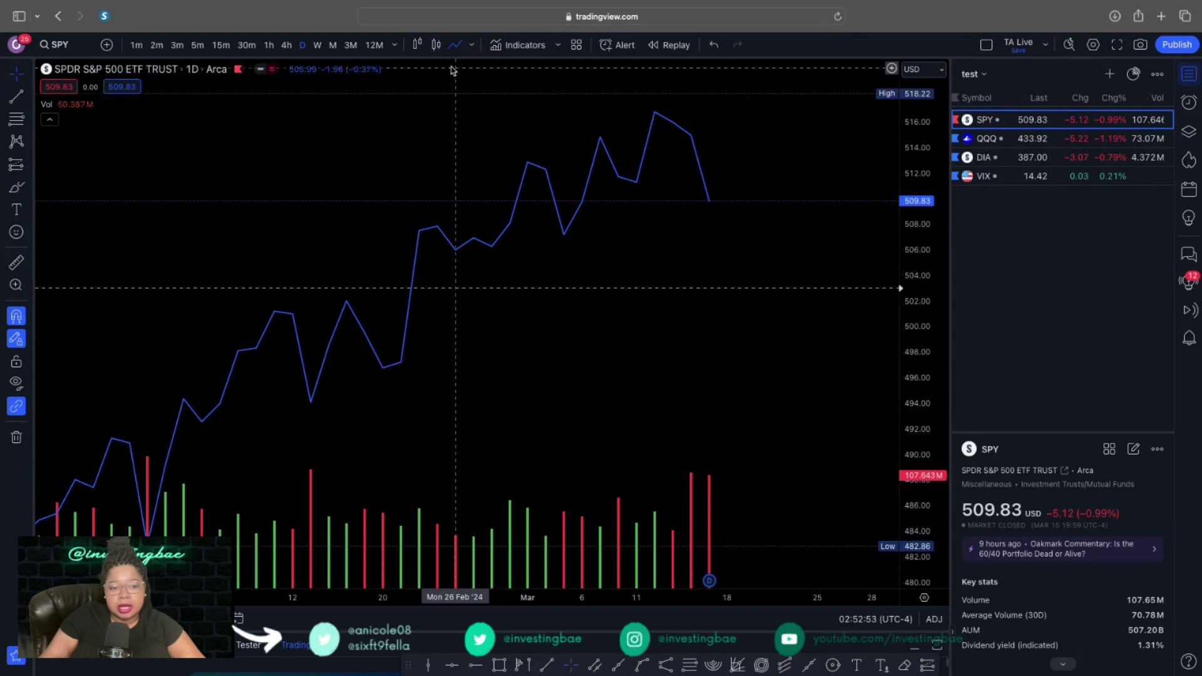
pyautogui.click(471, 44)
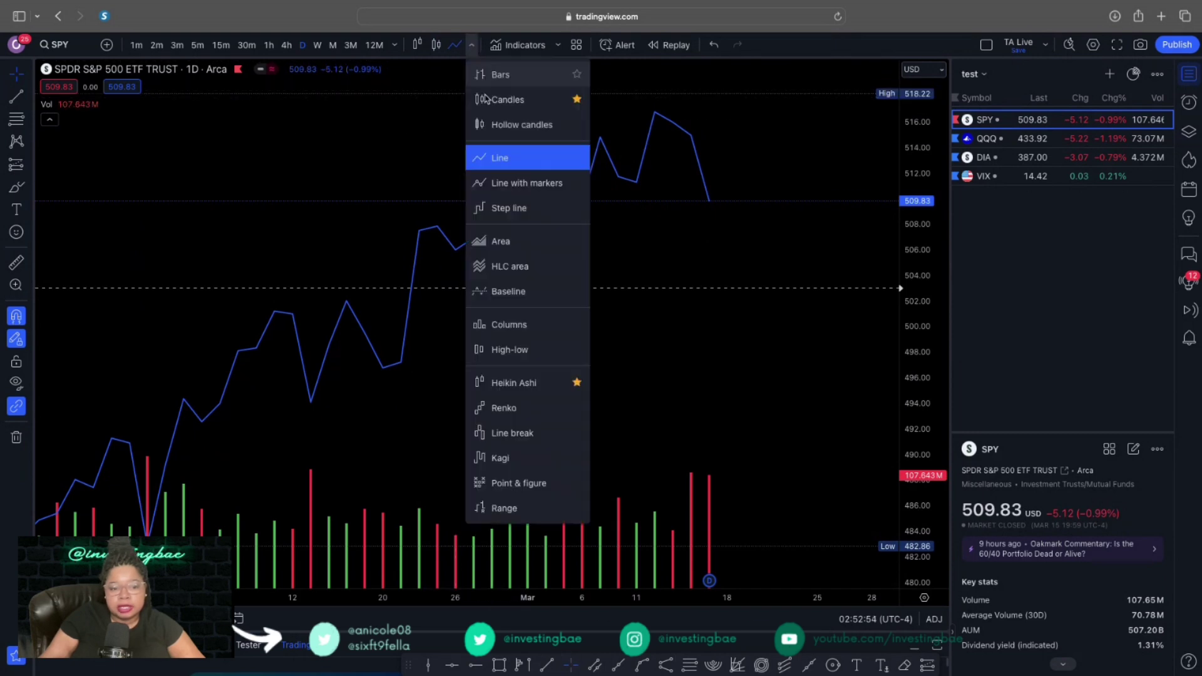
pyautogui.click(500, 408)
pyautogui.click(471, 44)
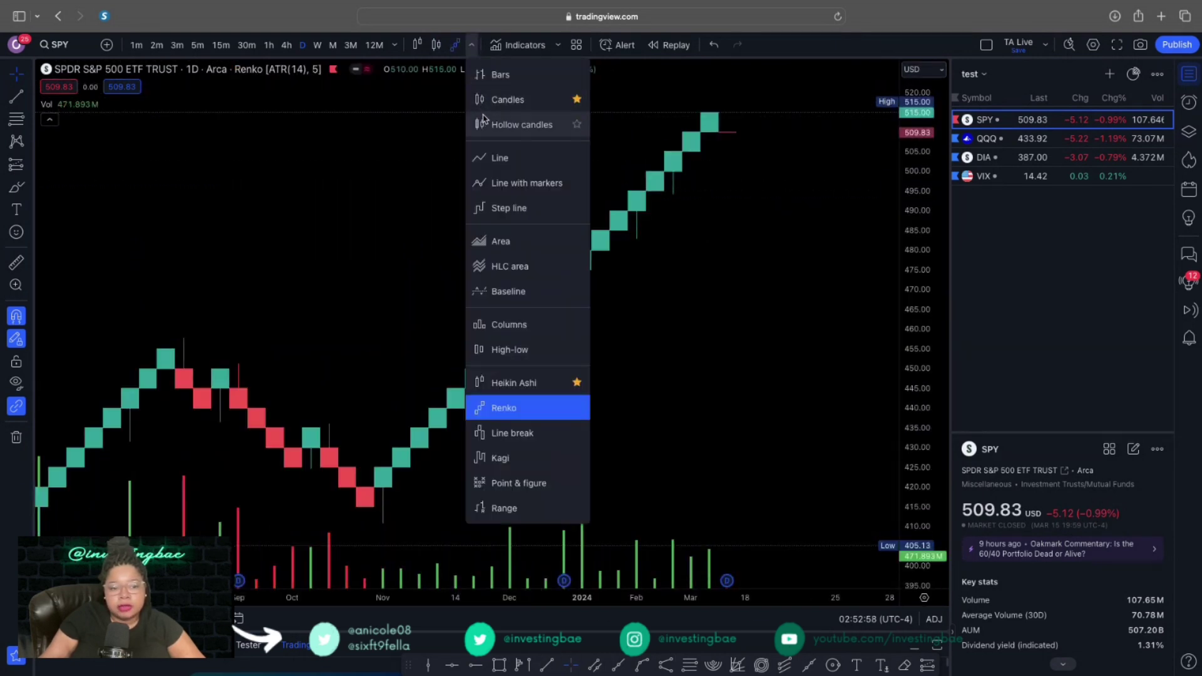
pyautogui.click(486, 102)
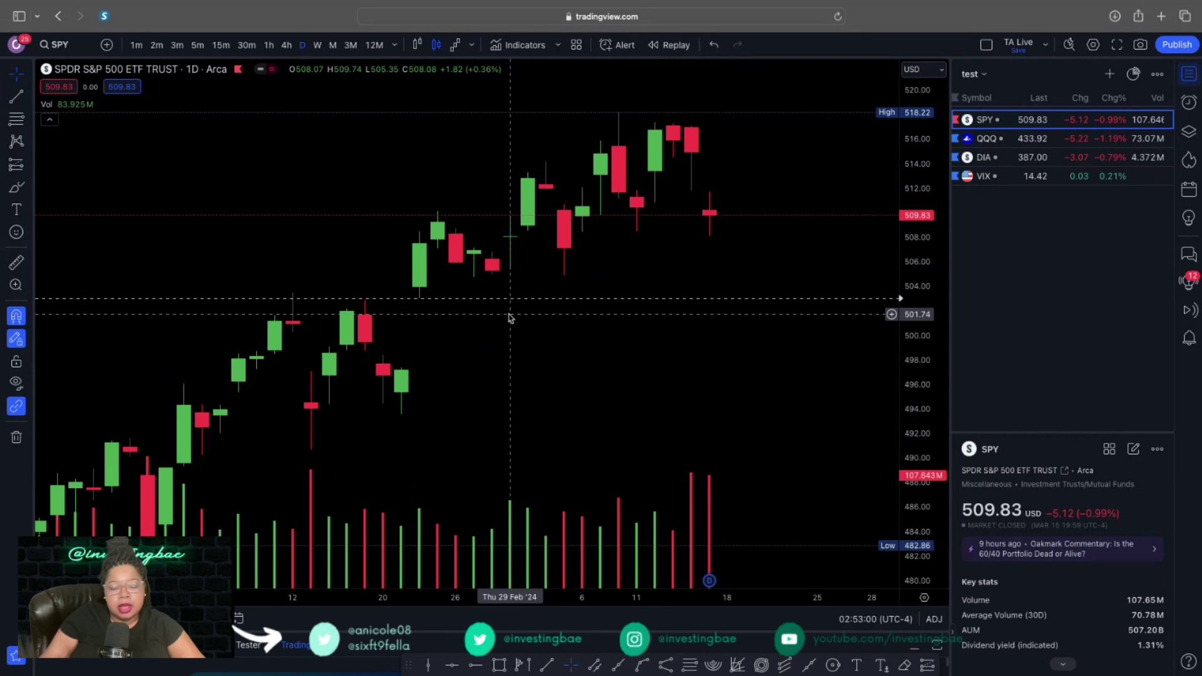
pyautogui.scroll(-2, 508, 318)
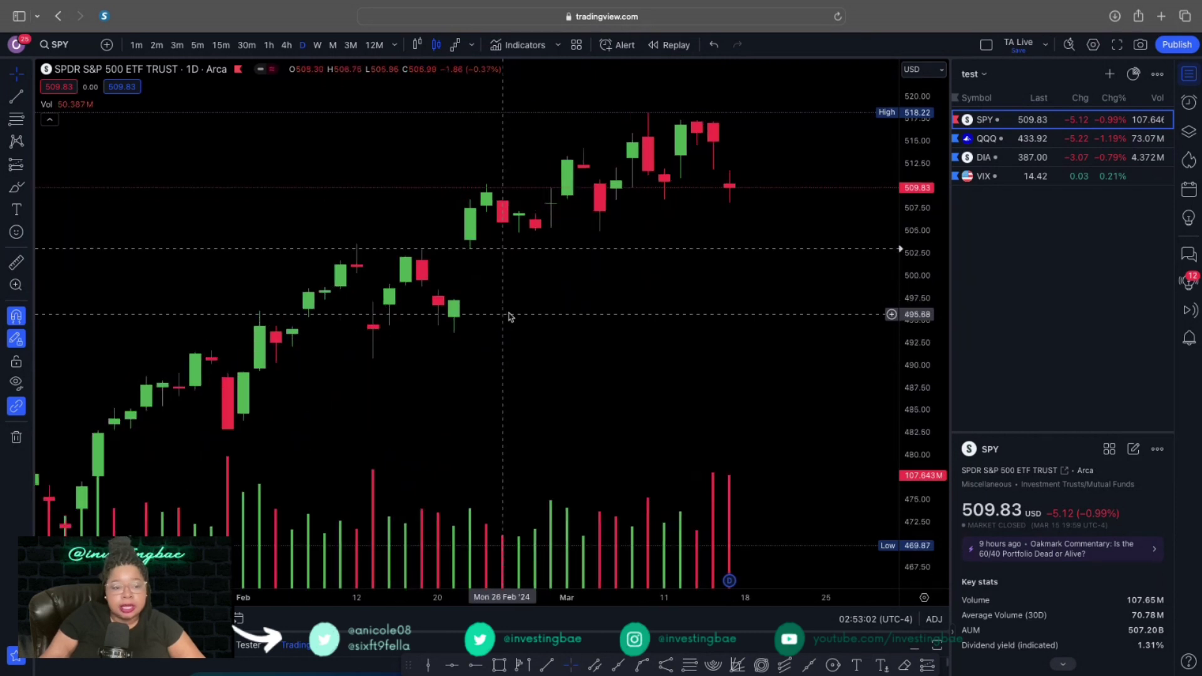
pyautogui.click(471, 45)
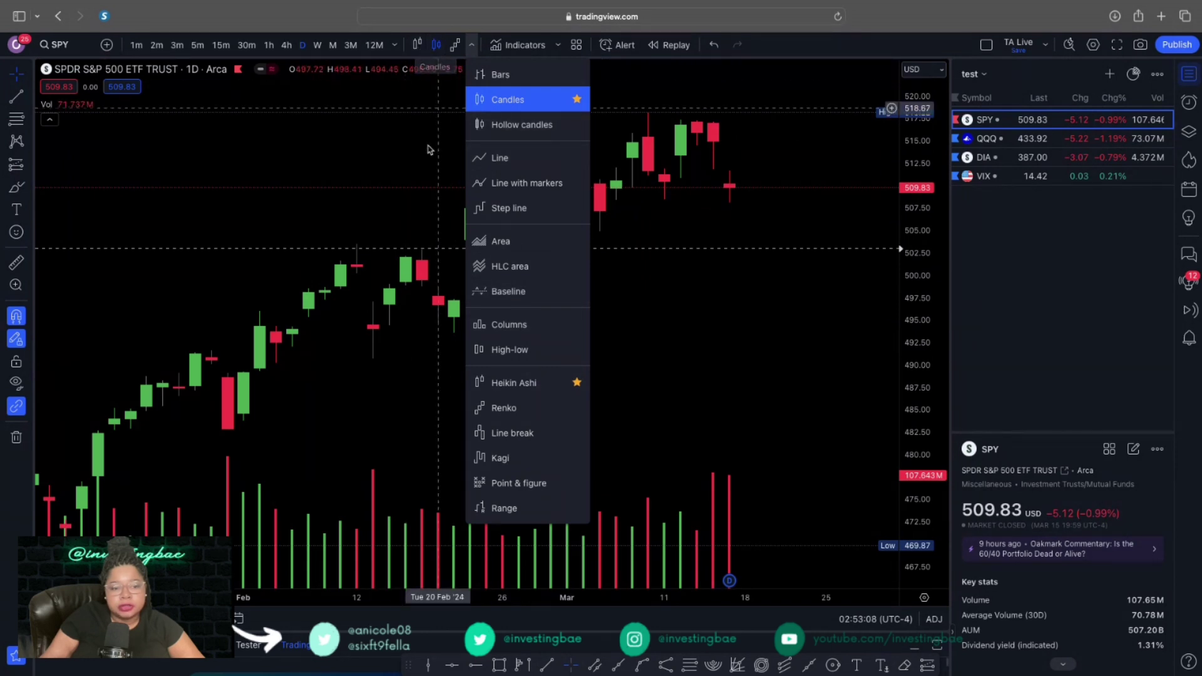
pyautogui.click(423, 169)
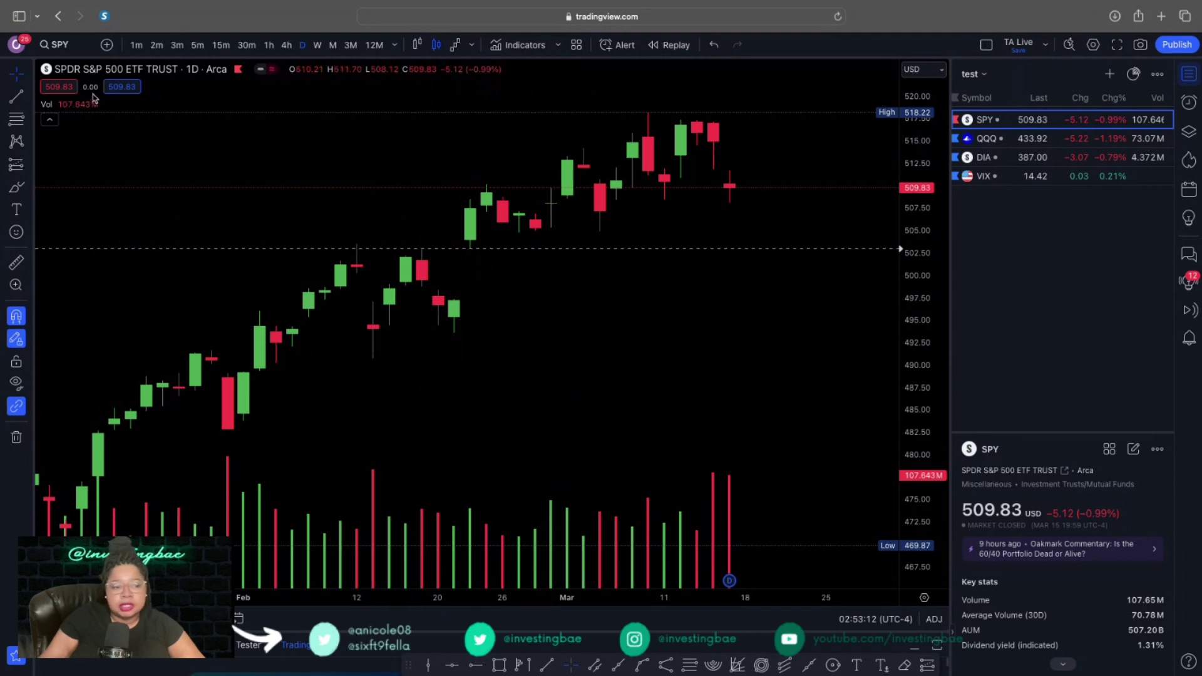
pyautogui.click(74, 52)
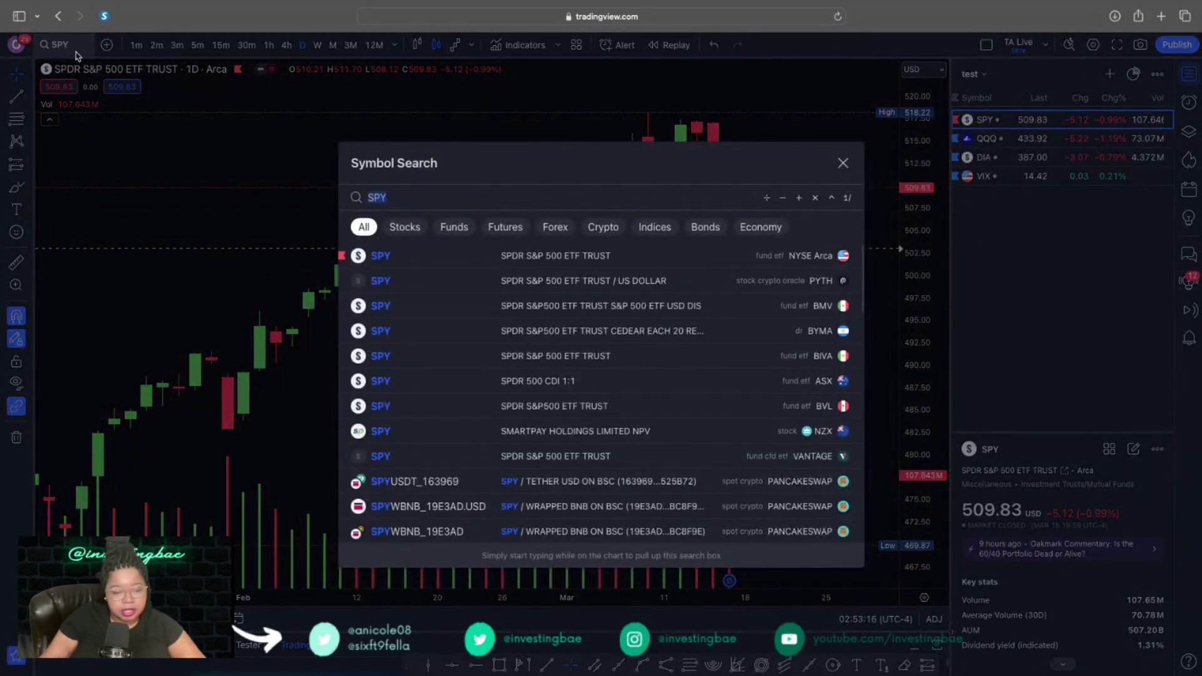
pyautogui.write('QQQ')
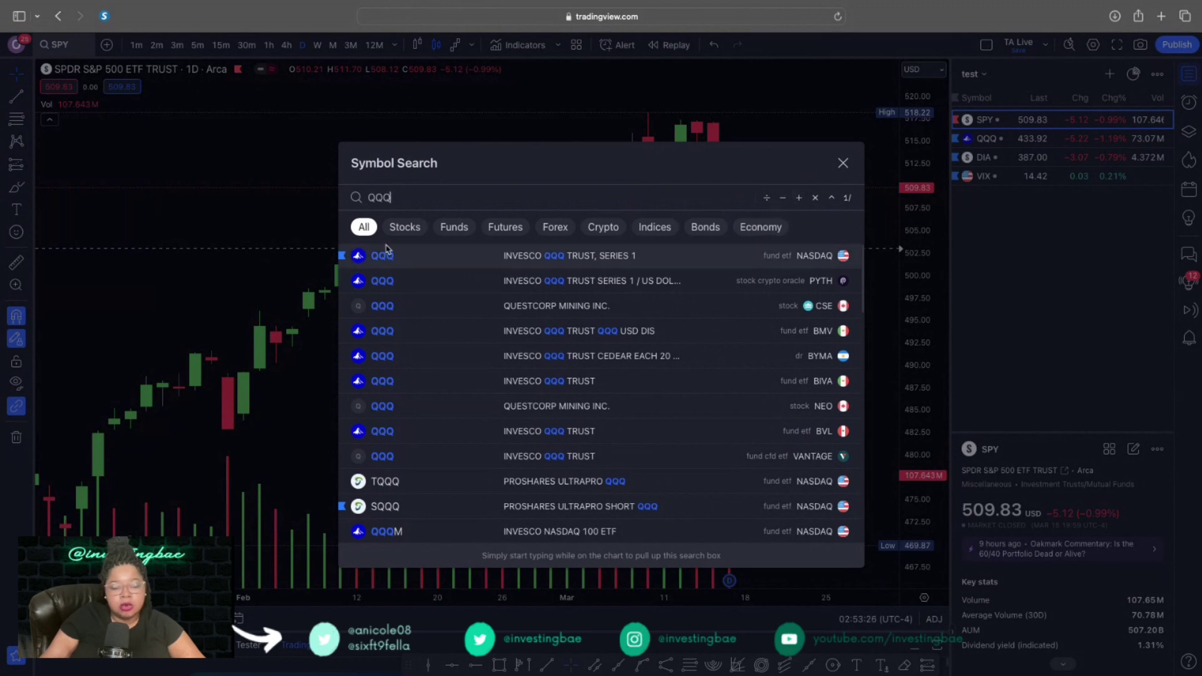
pyautogui.moveTo(341, 282)
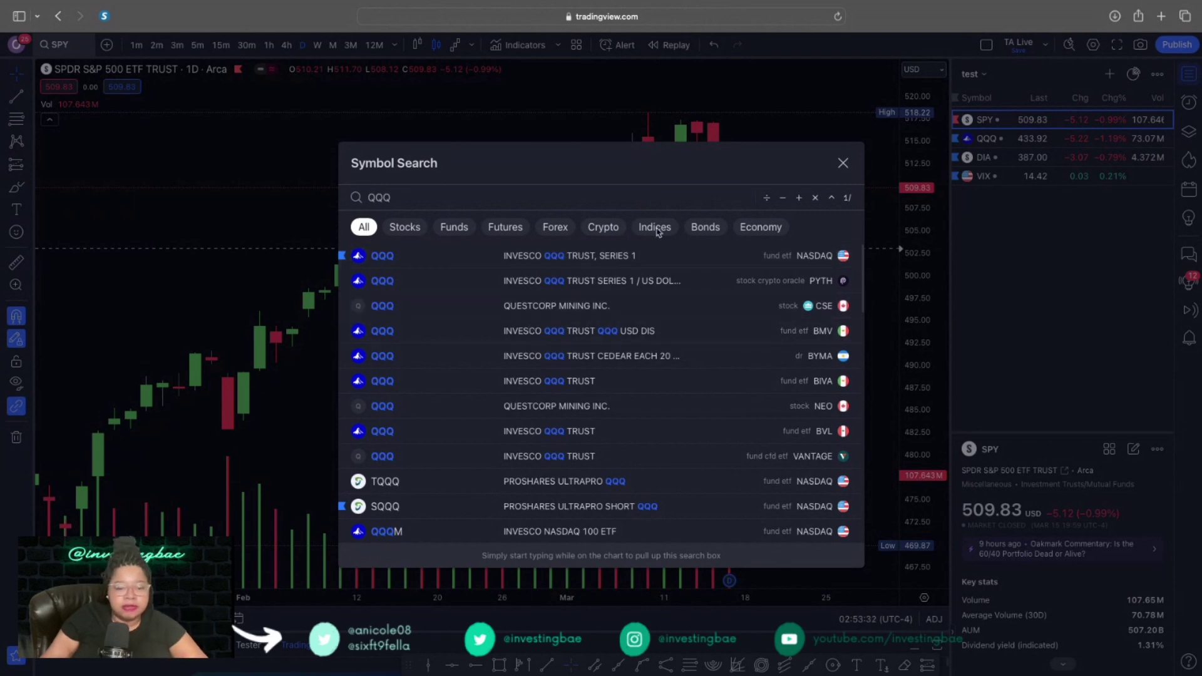
pyautogui.click(845, 164)
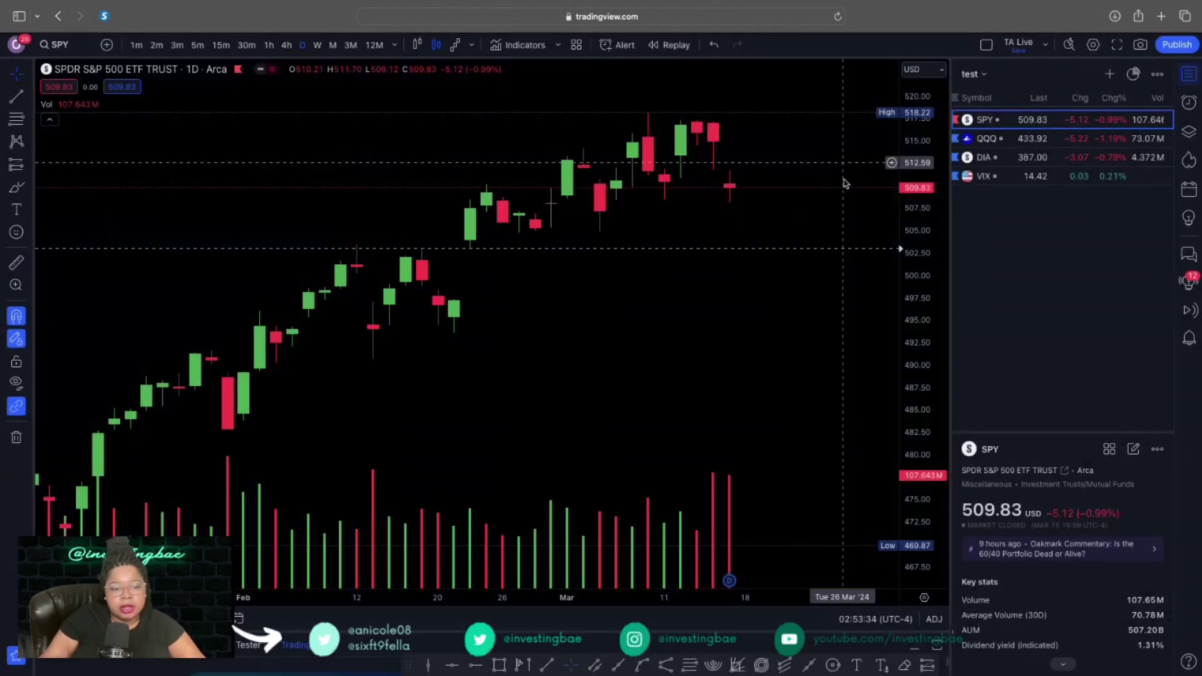
pyautogui.click(107, 45)
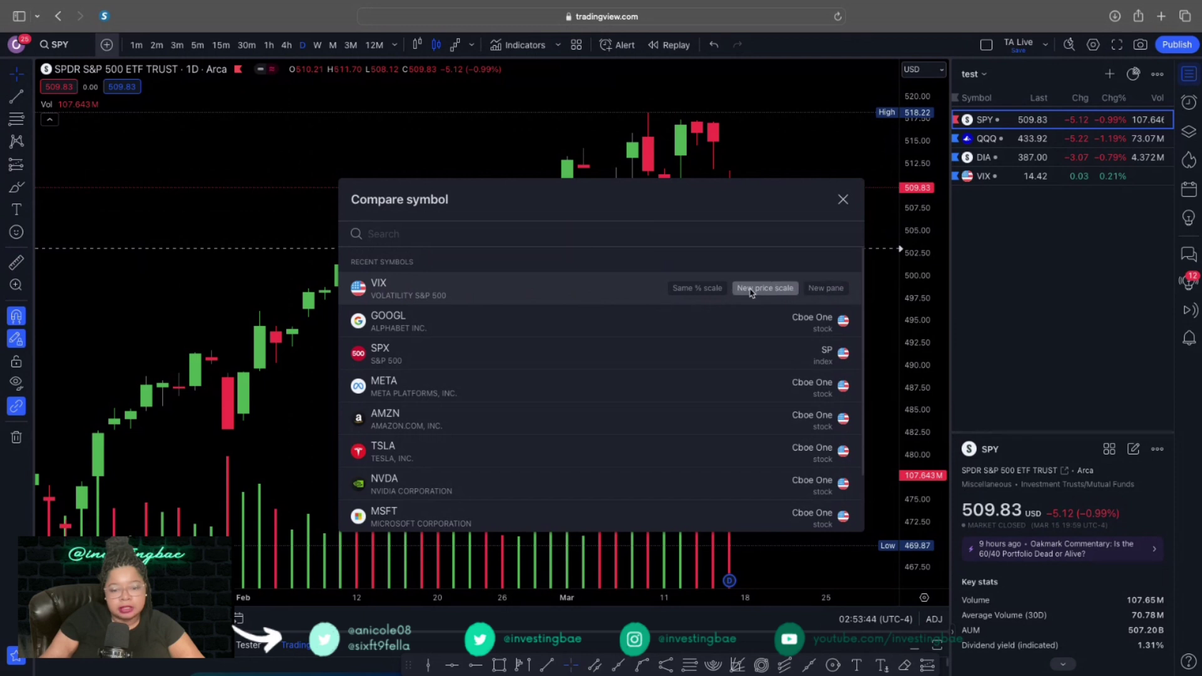
pyautogui.click(697, 289)
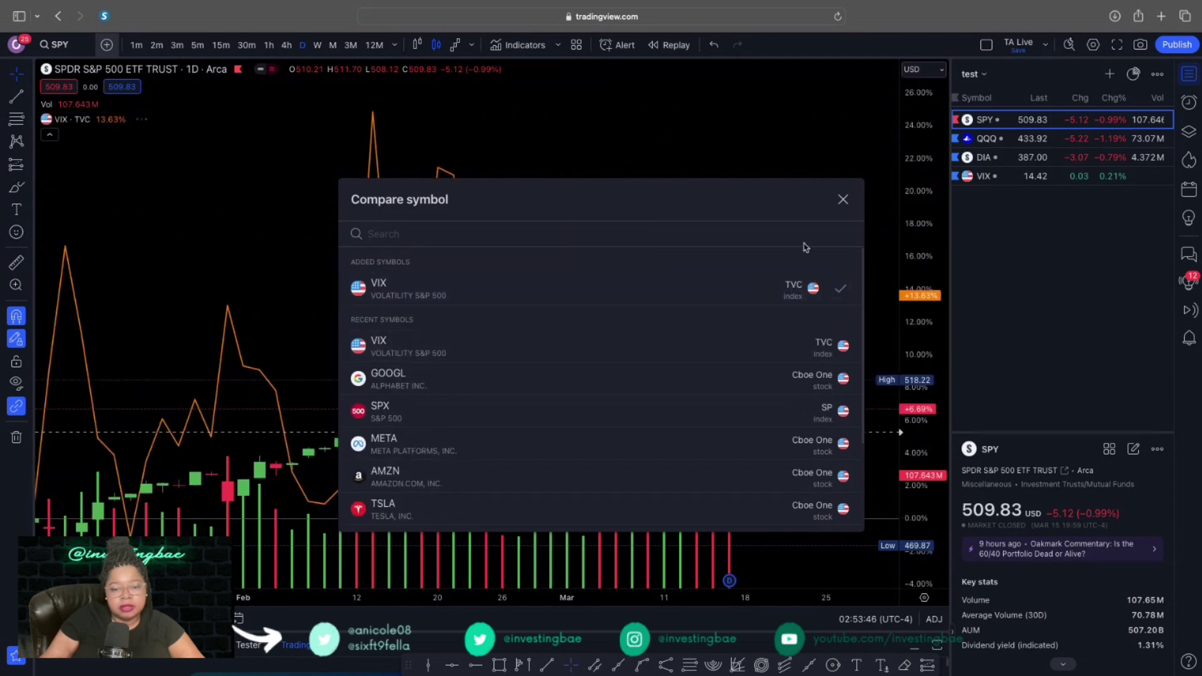
pyautogui.click(843, 199)
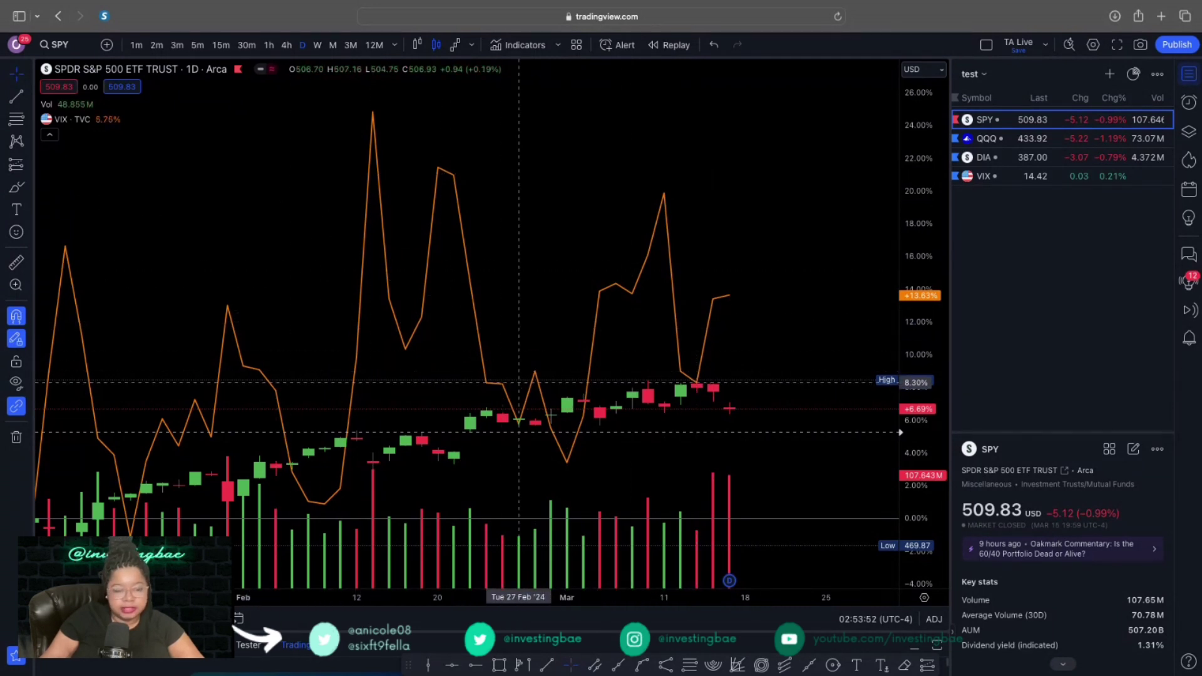
pyautogui.press('super+z')
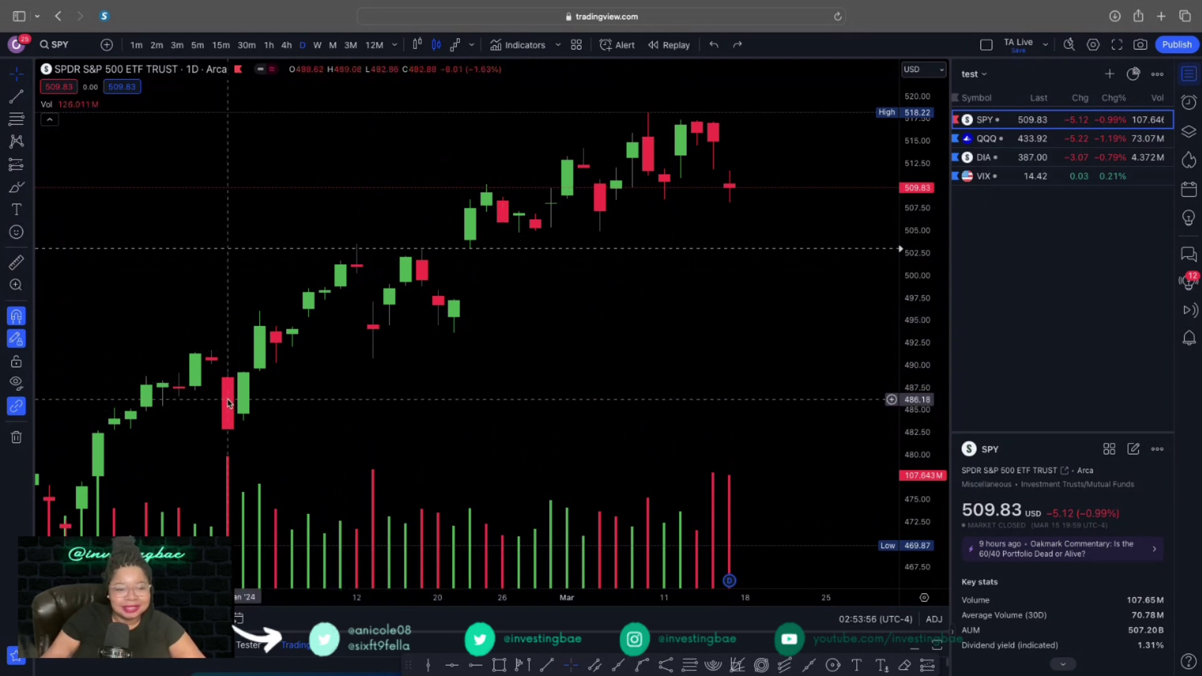
# Step the chart through 4h, 1h, 3m, 5m, 30m and back to 1h intervals.
pyautogui.click(287, 43)
pyautogui.click(270, 47)
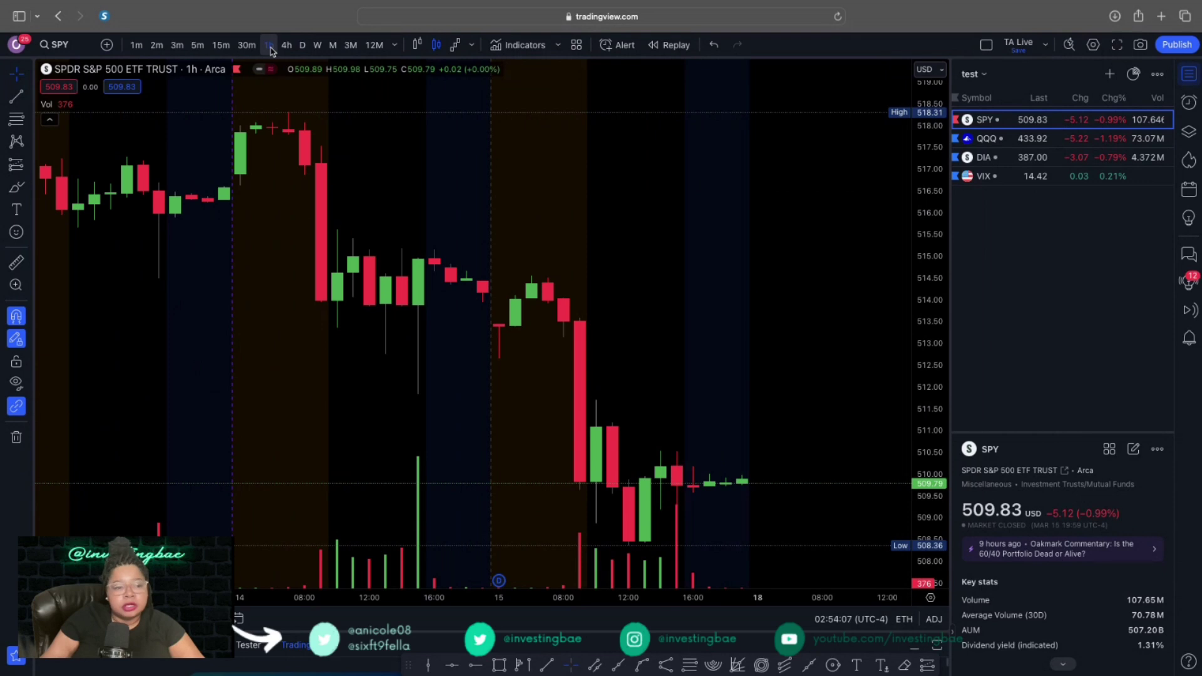
pyautogui.click(187, 47)
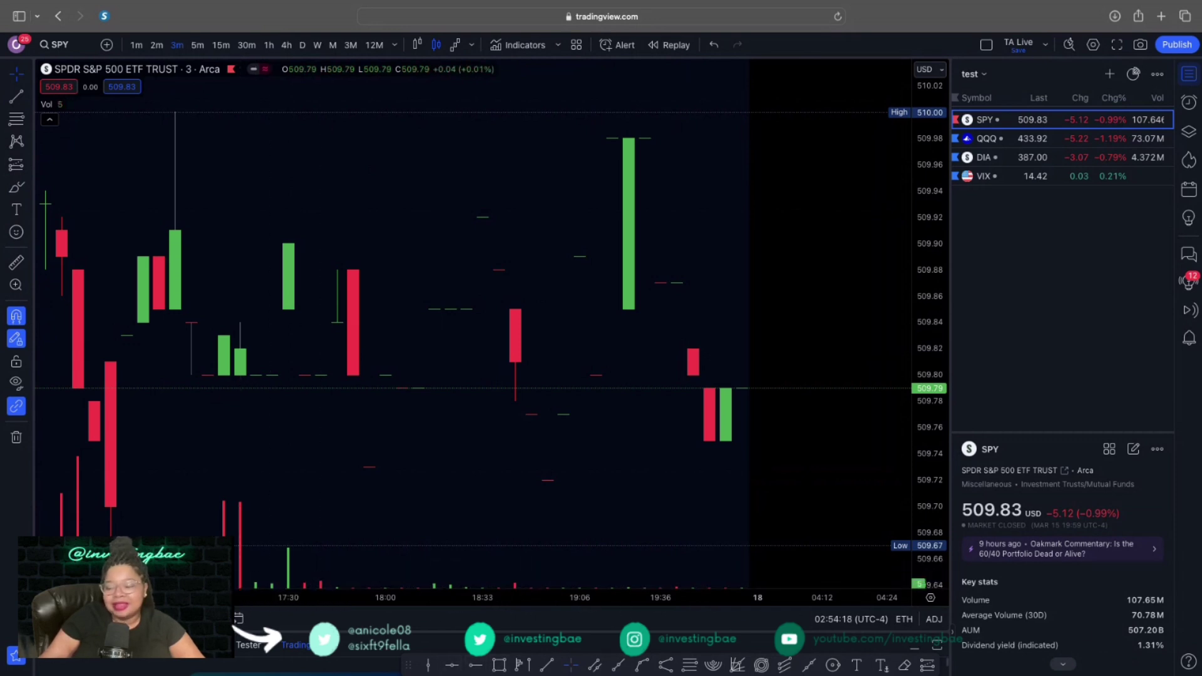
pyautogui.click(197, 45)
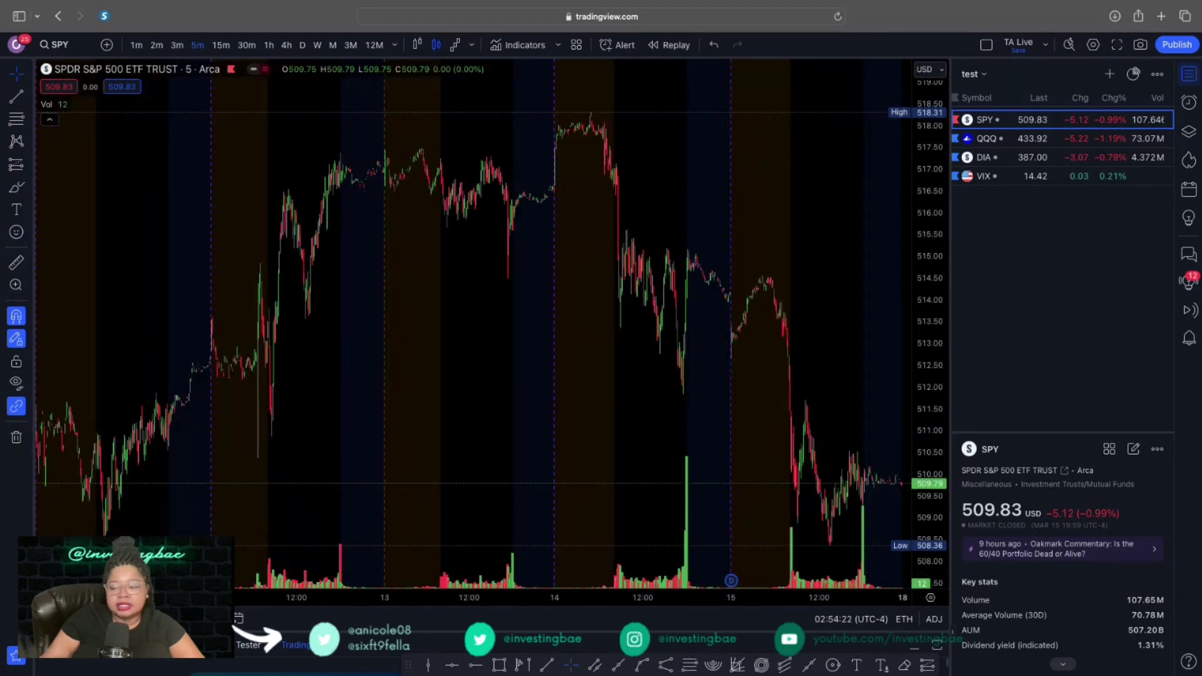
pyautogui.click(246, 45)
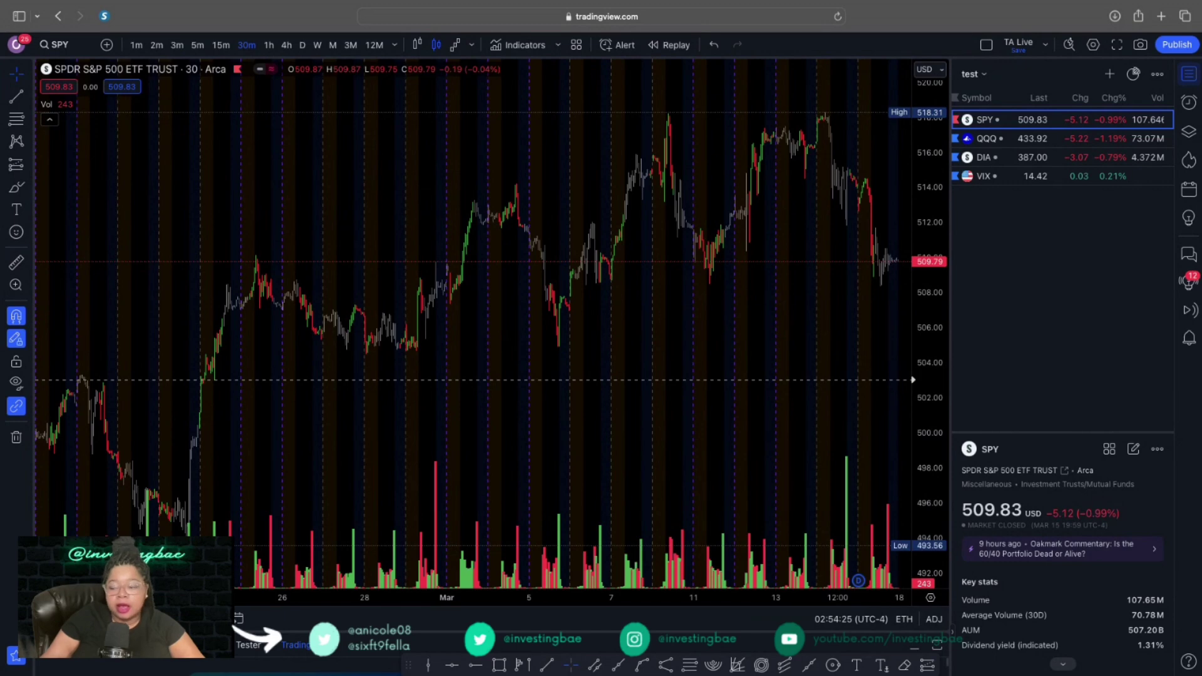
pyautogui.click(268, 45)
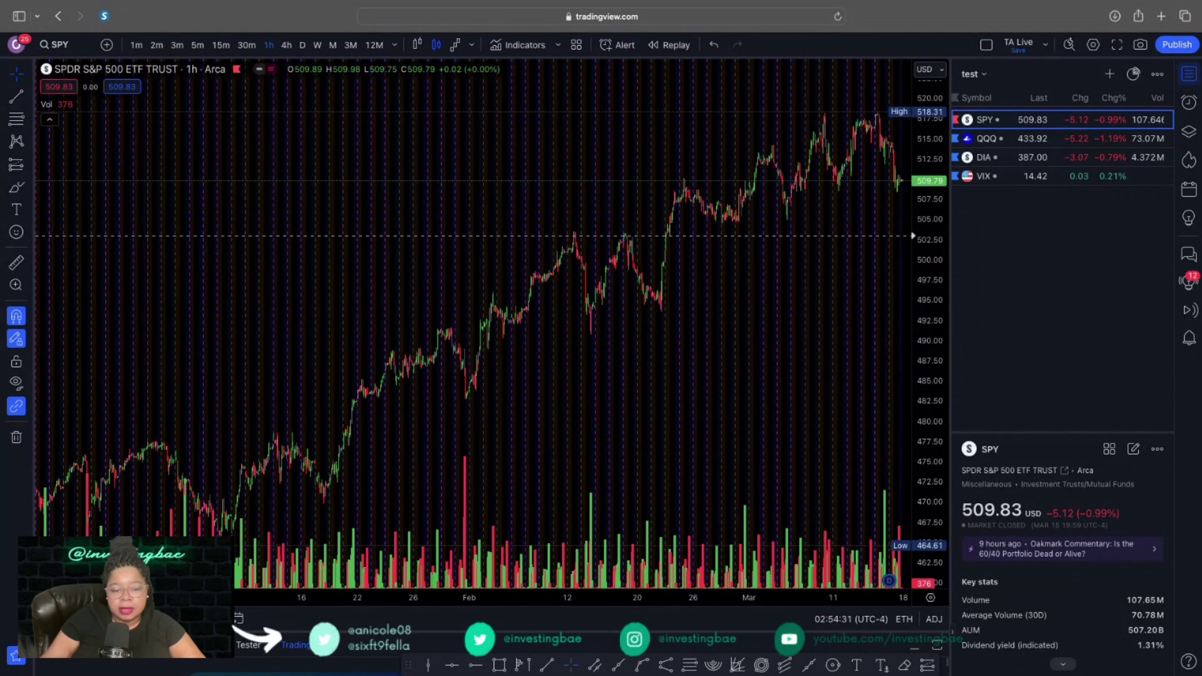
# Set a custom 2h interval, then return the chart to the daily (D) interval.
pyautogui.write('2h')
pyautogui.press('Return')
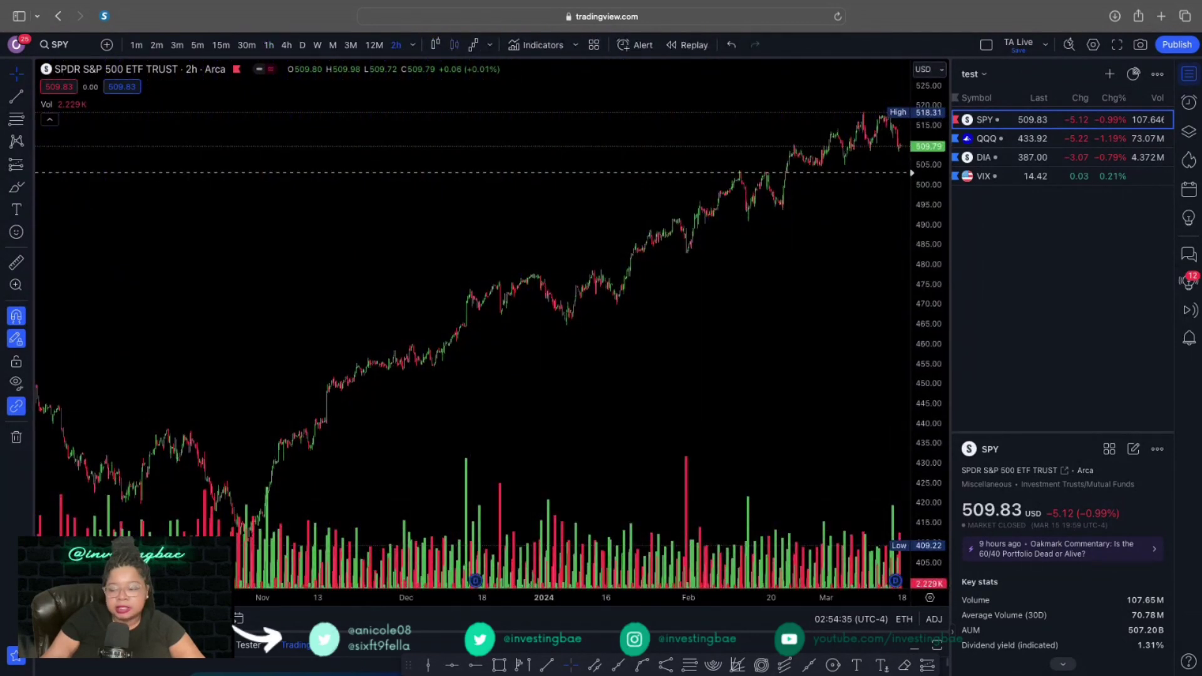
pyautogui.write('D')
pyautogui.press('Return')
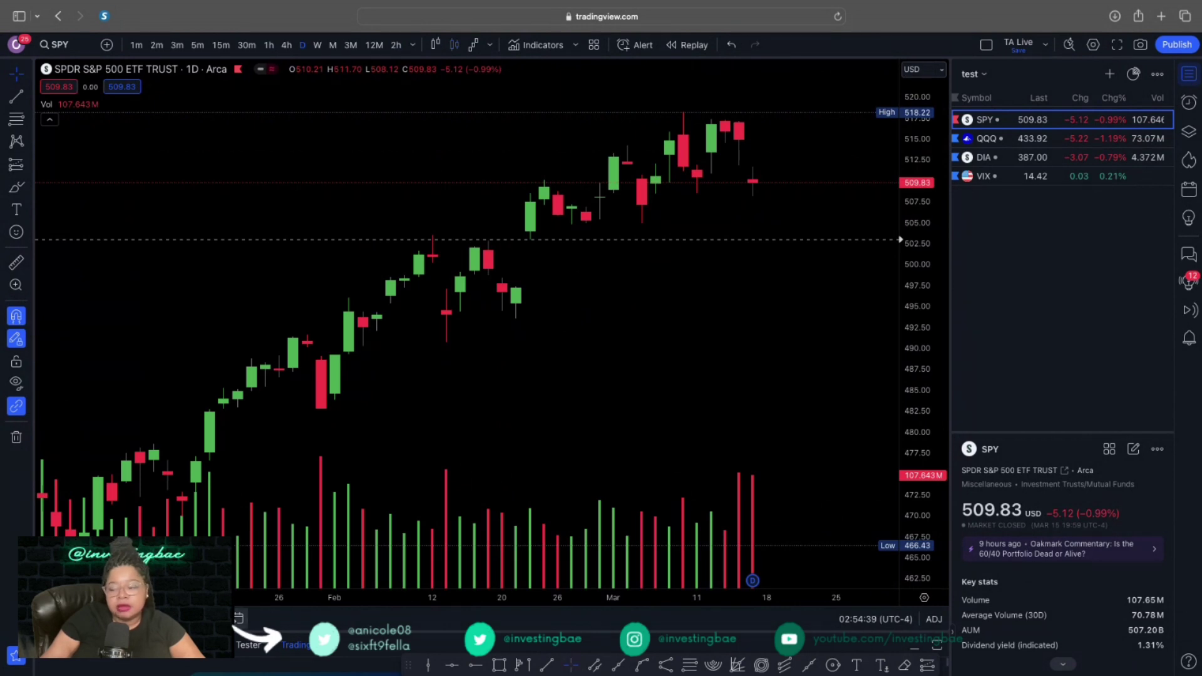
# Open the Go to date window, switch from Custom range to Date, and close it without jumping.
pyautogui.click(238, 620)
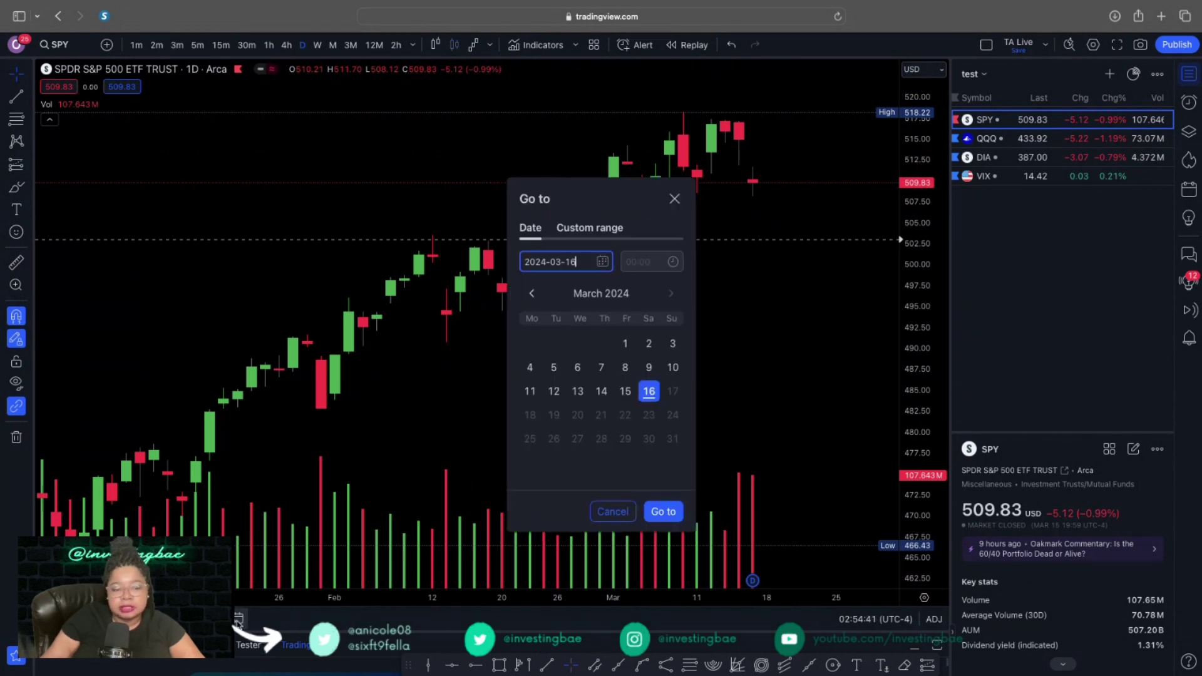
pyautogui.click(604, 231)
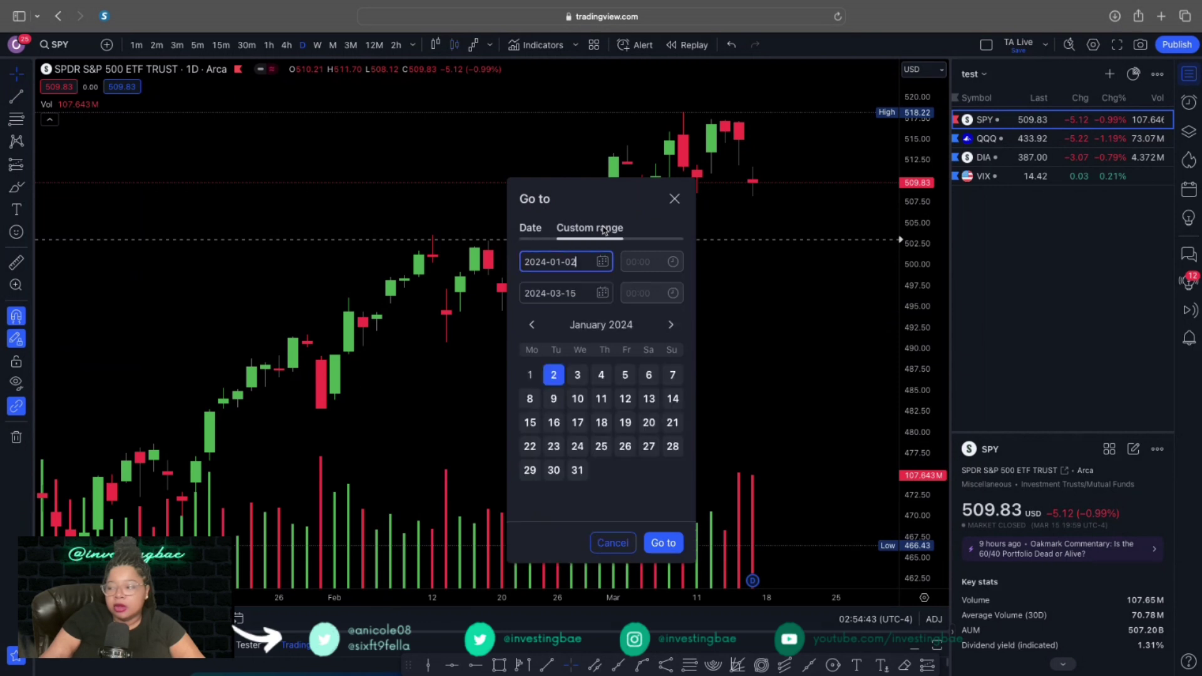
pyautogui.click(530, 229)
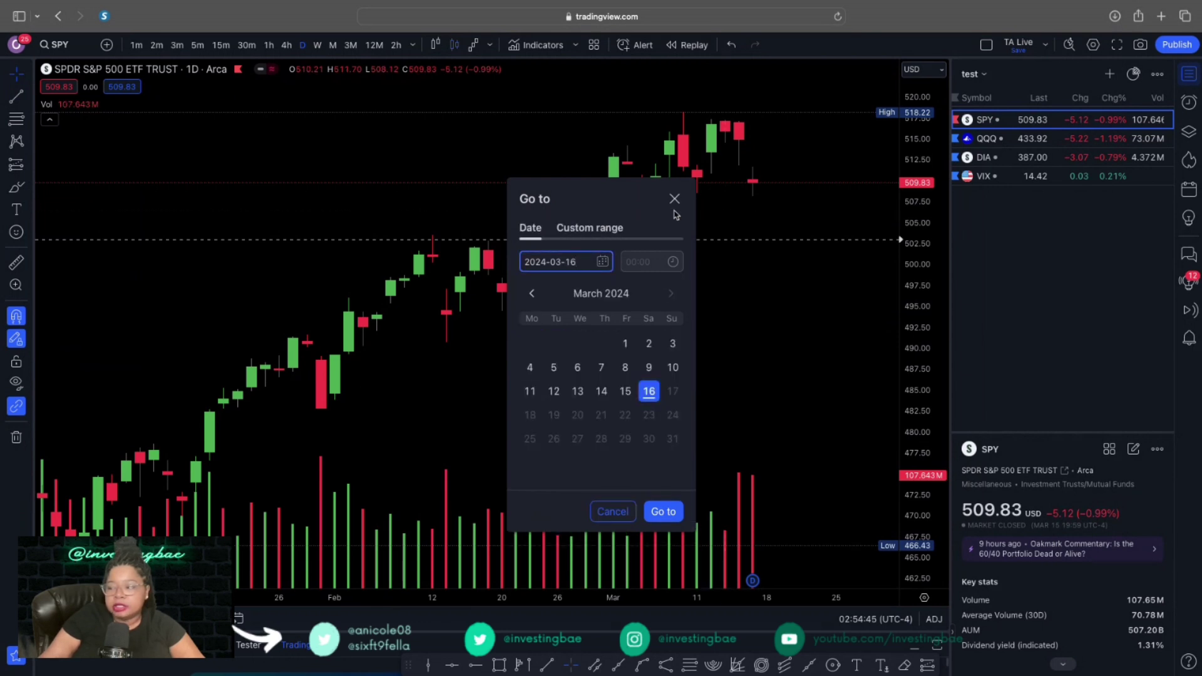
pyautogui.click(672, 201)
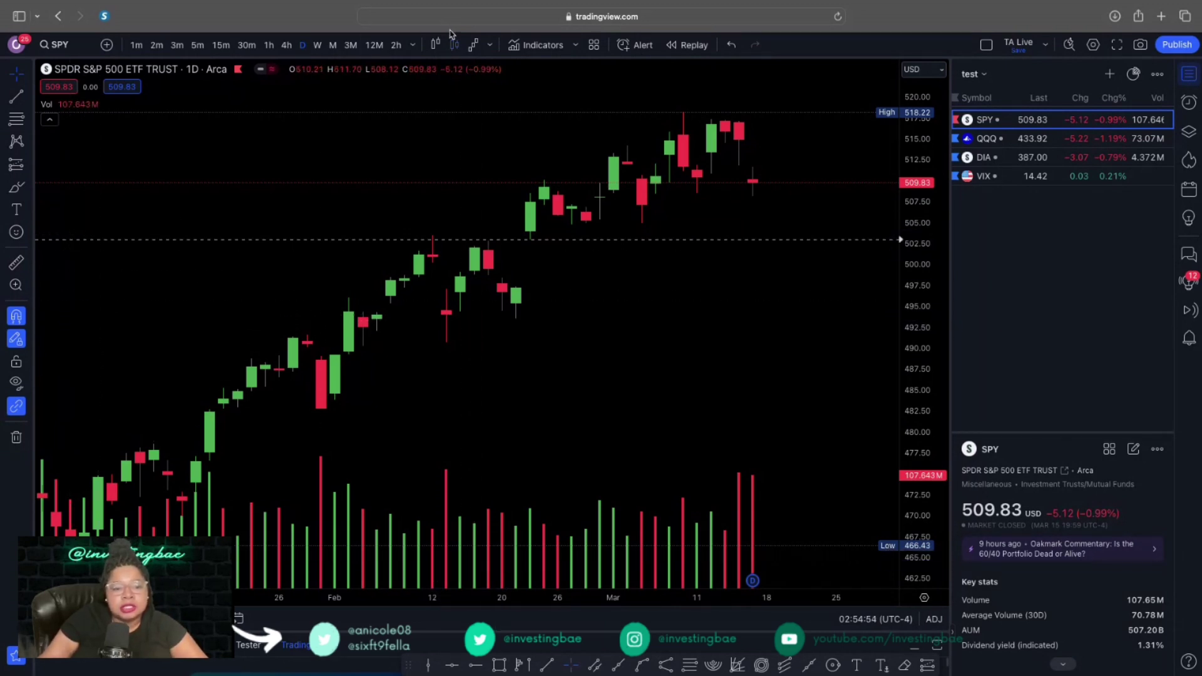
# Search indicators for 'macd' and add Moving Average Convergence Divergence to the chart.
pyautogui.click(544, 47)
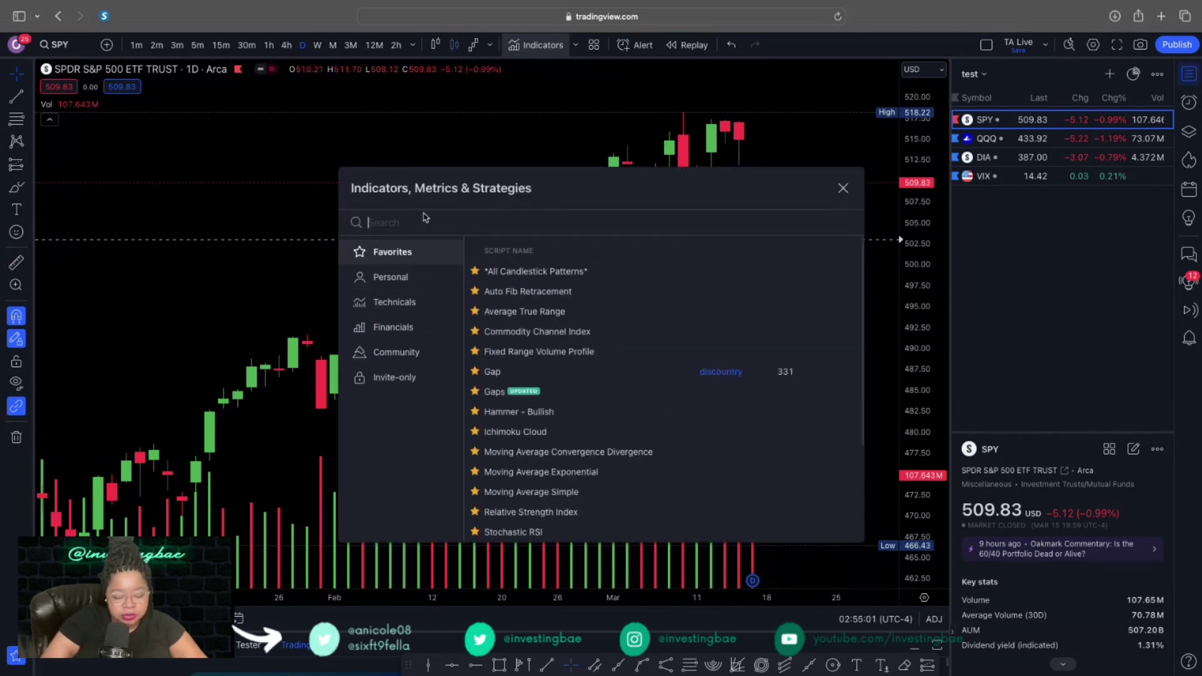
pyautogui.write('macd')
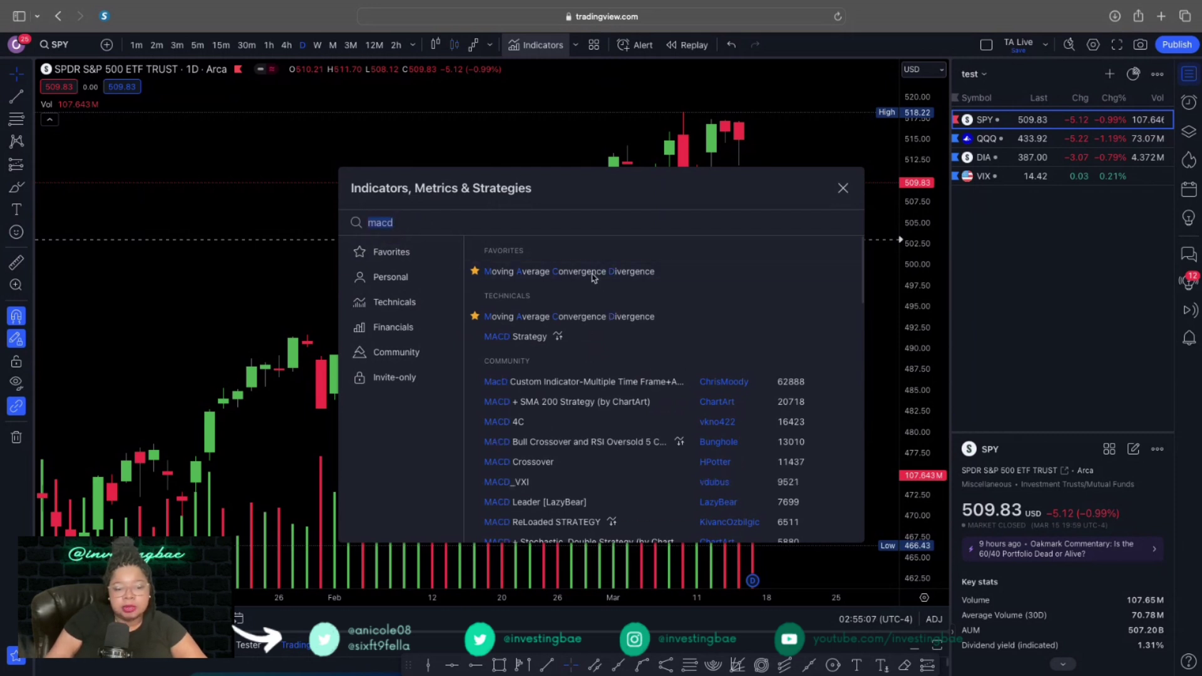
pyautogui.click(593, 277)
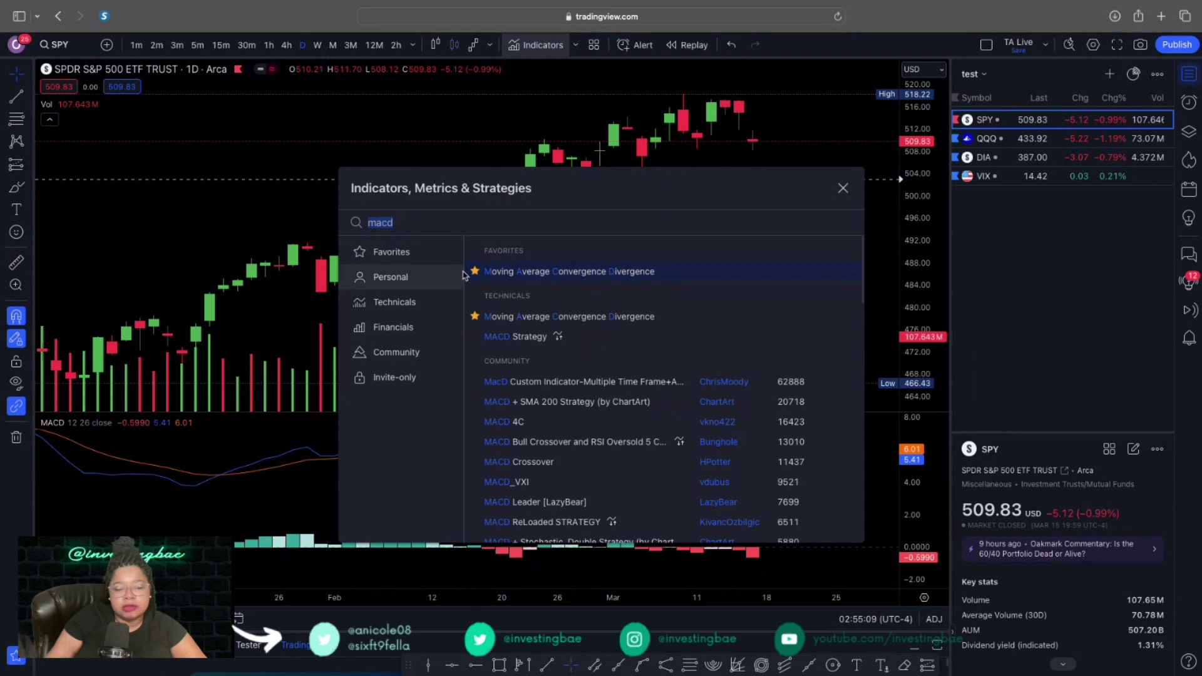
pyautogui.click(842, 189)
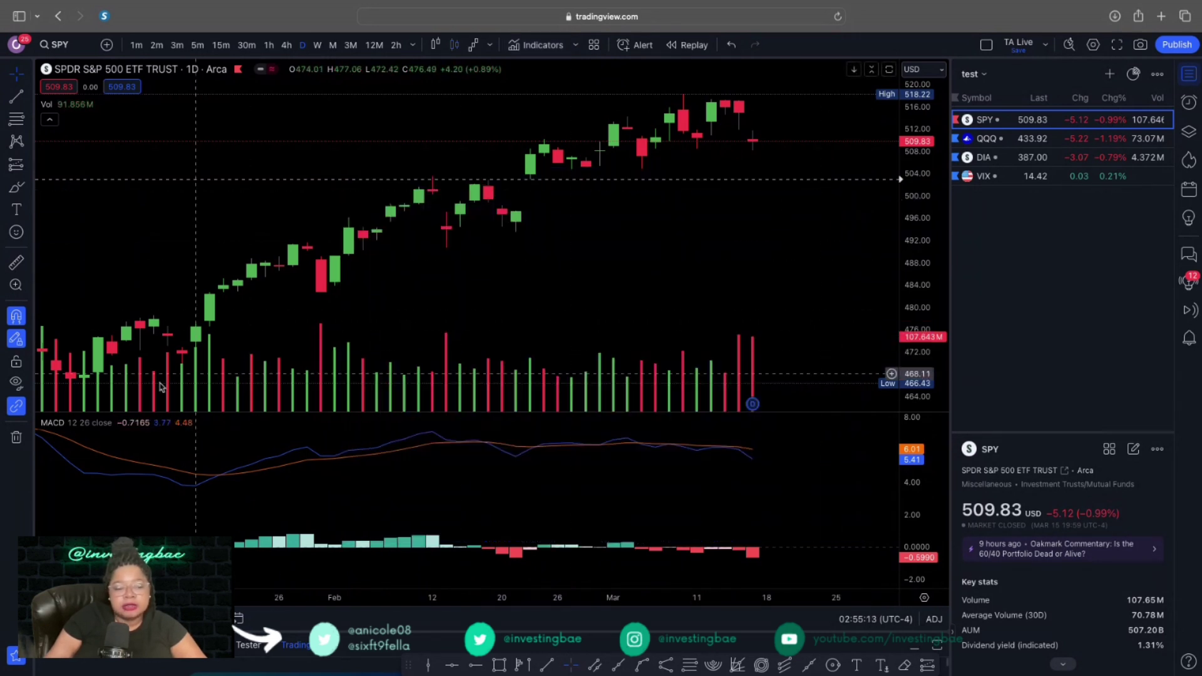
pyautogui.moveTo(105, 428)
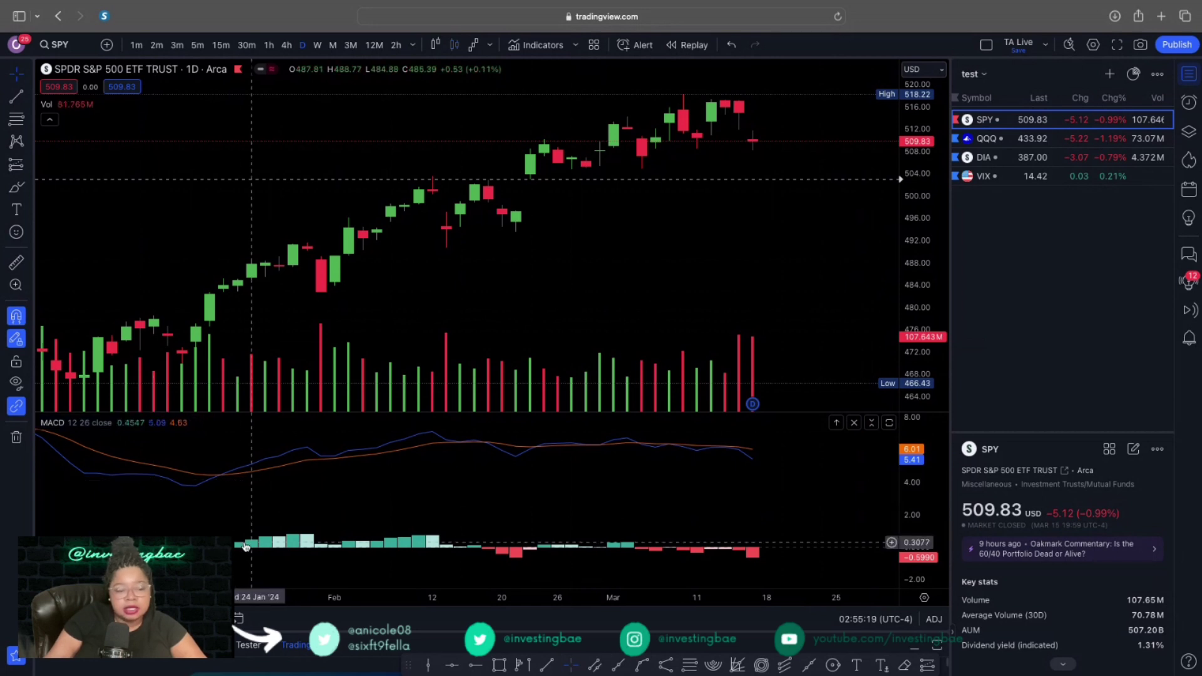
# Open the MACD style settings and set the histogram plot style to Histogram.
pyautogui.doubleClick(281, 544)
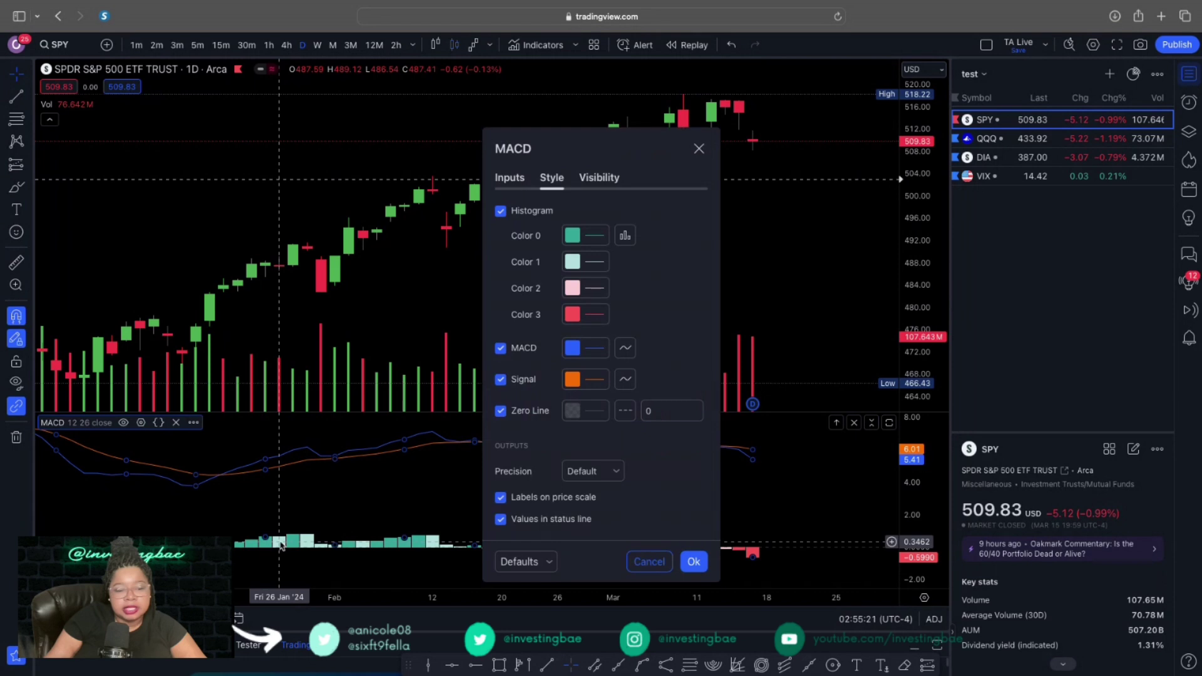
pyautogui.press('Escape')
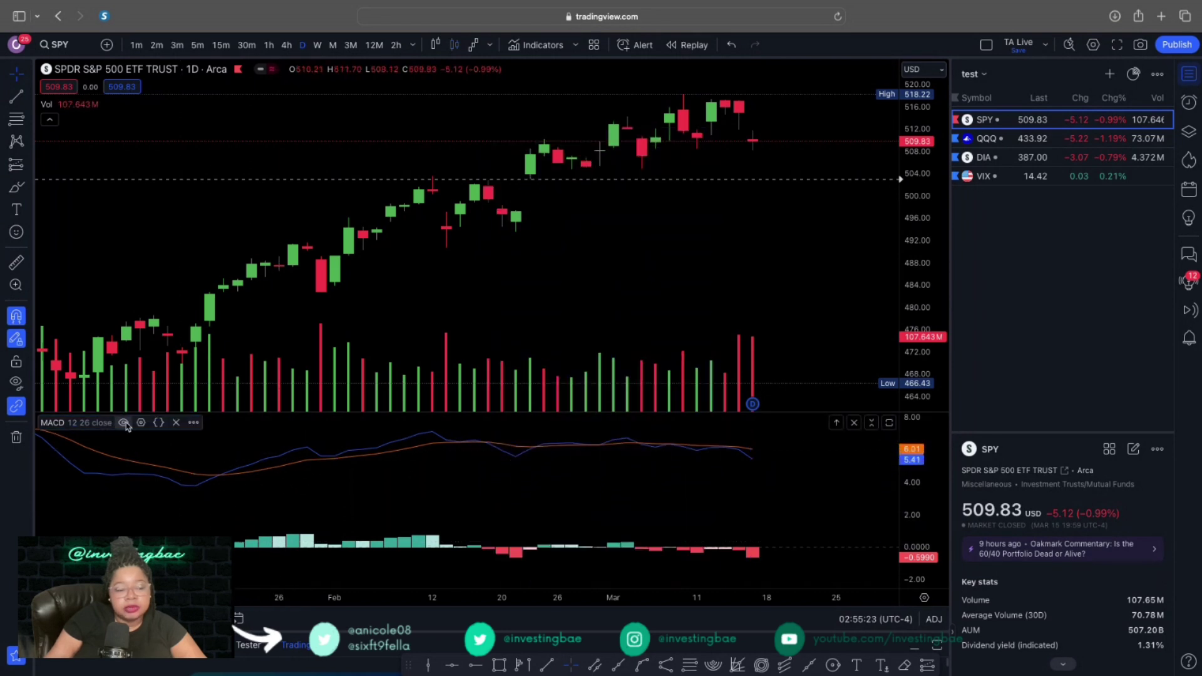
pyautogui.click(141, 423)
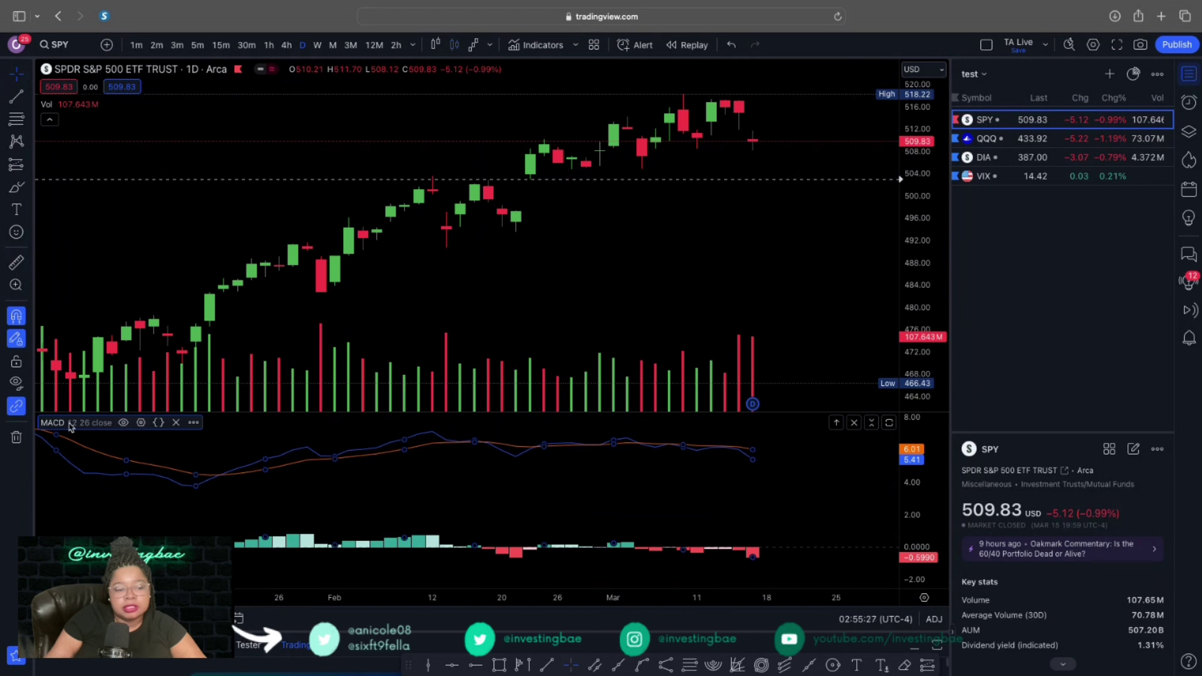
pyautogui.click(141, 422)
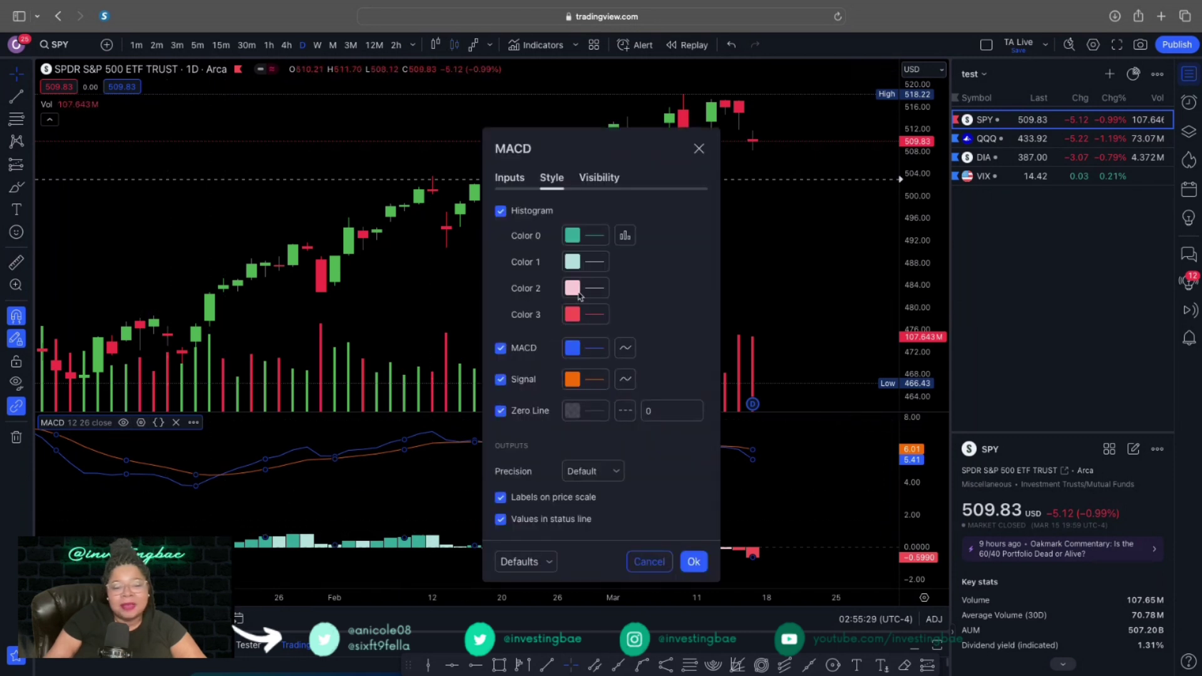
pyautogui.click(625, 237)
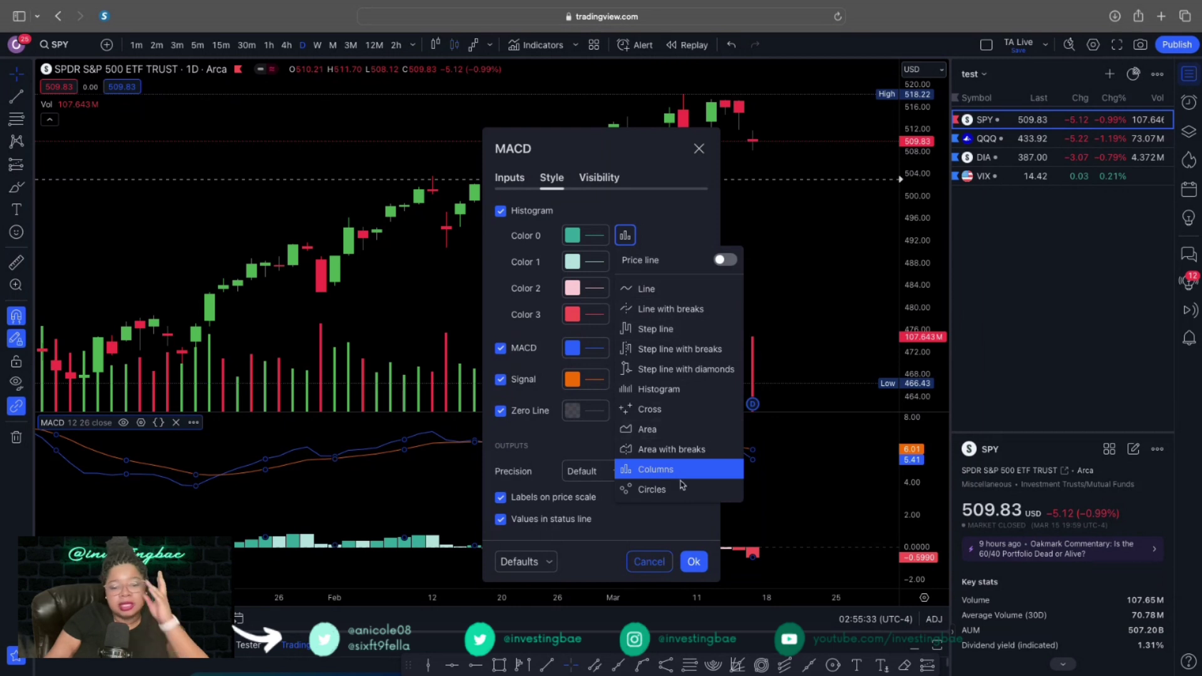
pyautogui.click(669, 392)
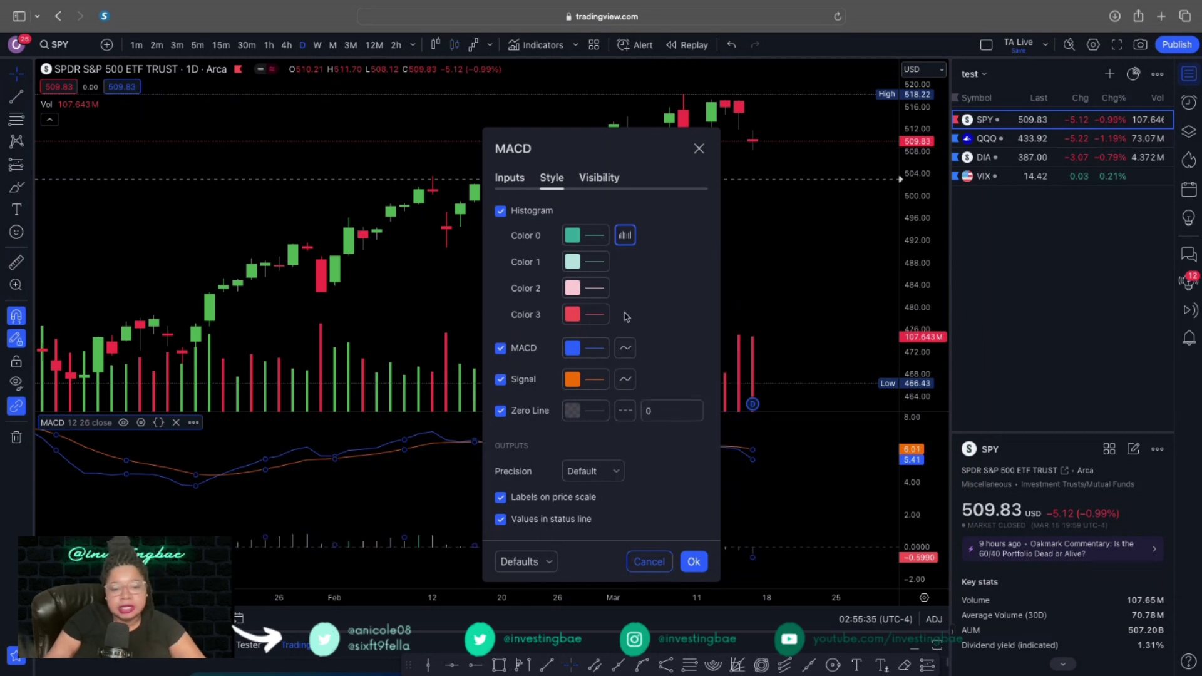
# Make histogram Color 0 green, Color 1 pale green and Color 3 red, with thickest bars.
pyautogui.click(573, 237)
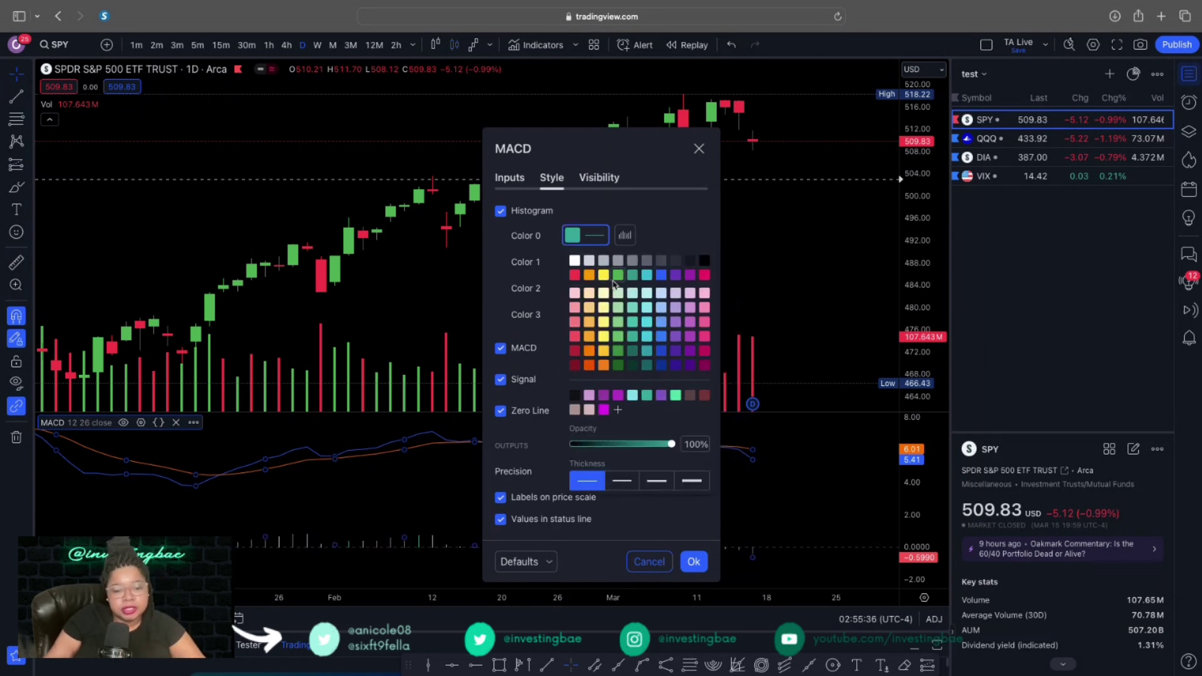
pyautogui.click(598, 236)
pyautogui.click(596, 239)
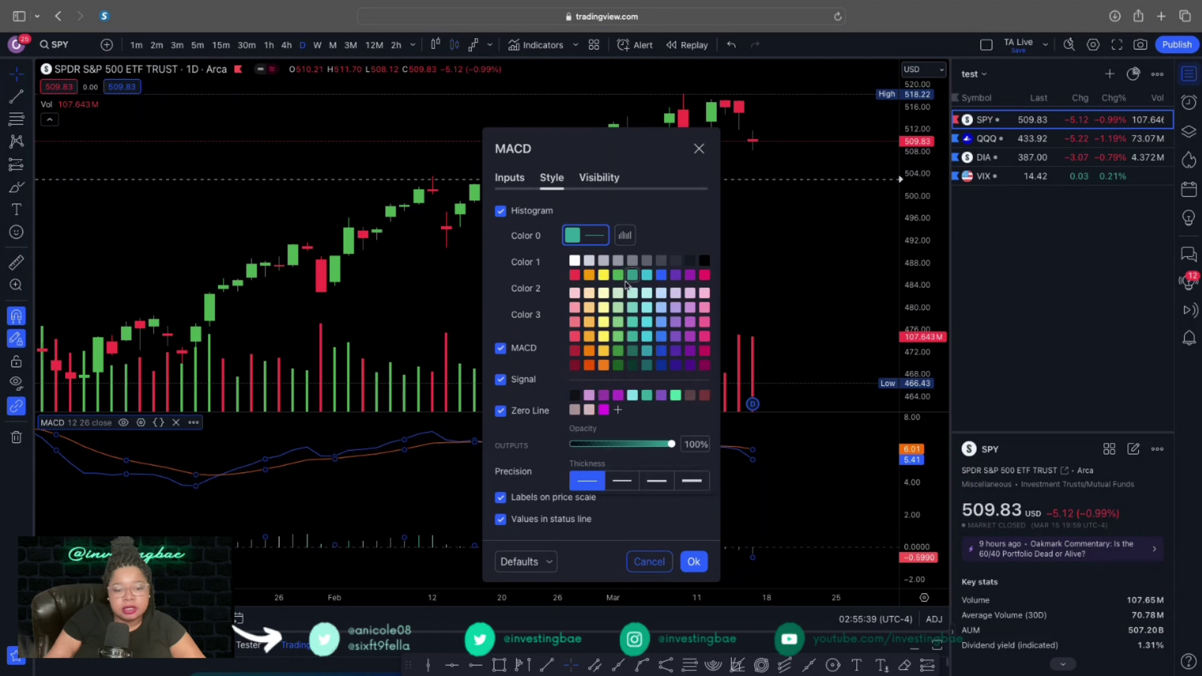
pyautogui.click(619, 277)
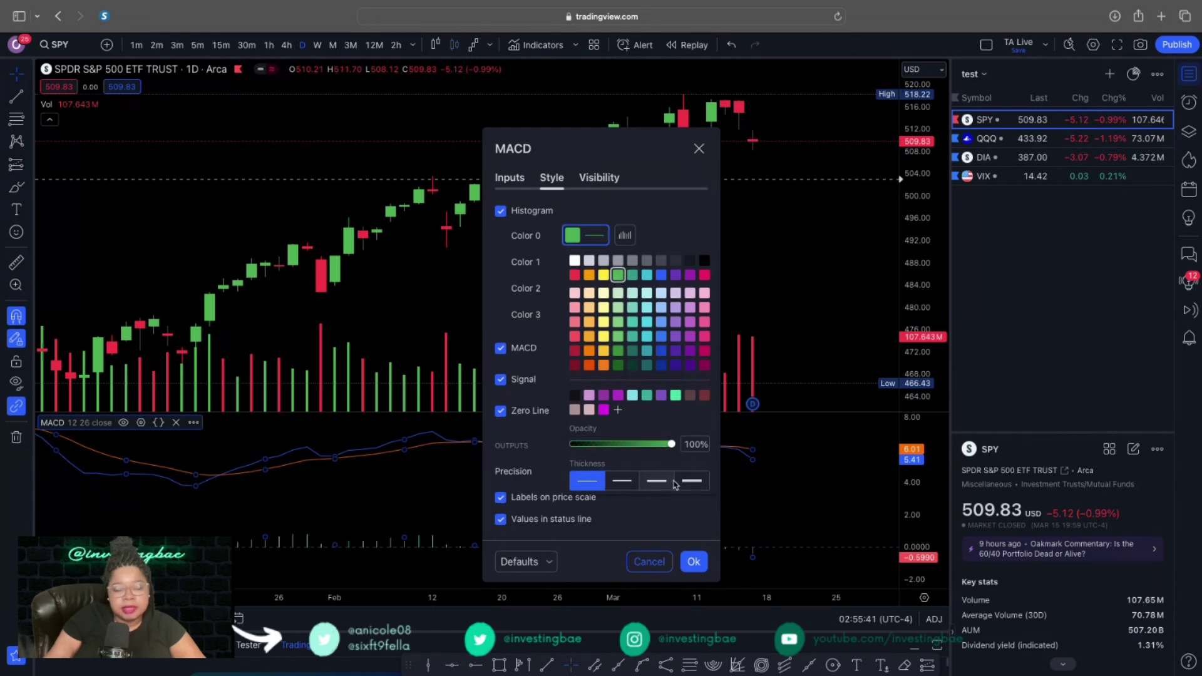
pyautogui.click(691, 480)
pyautogui.click(648, 221)
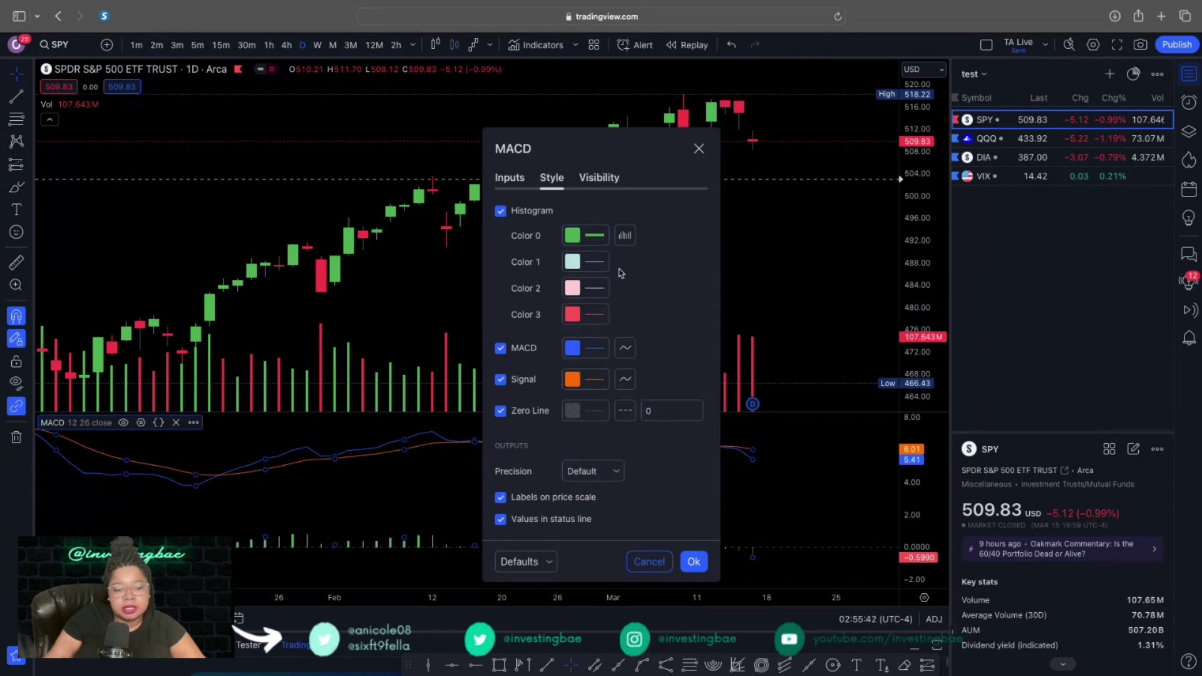
pyautogui.click(577, 266)
pyautogui.click(618, 320)
pyautogui.click(587, 316)
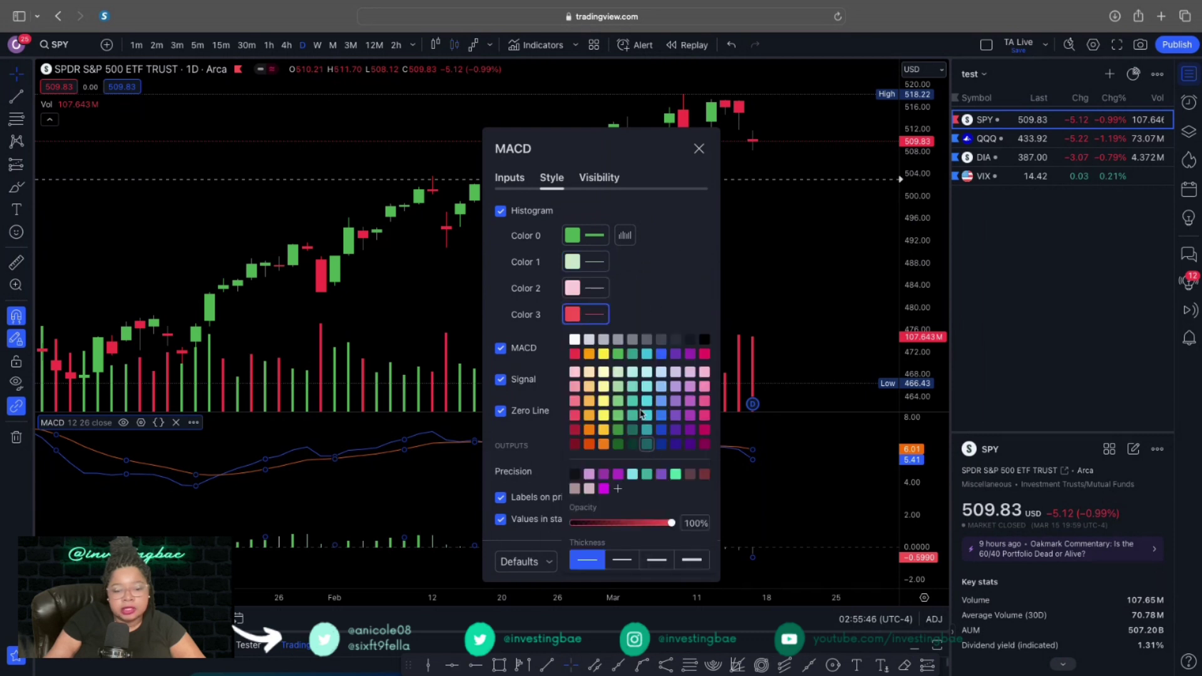
pyautogui.click(574, 354)
pyautogui.click(688, 559)
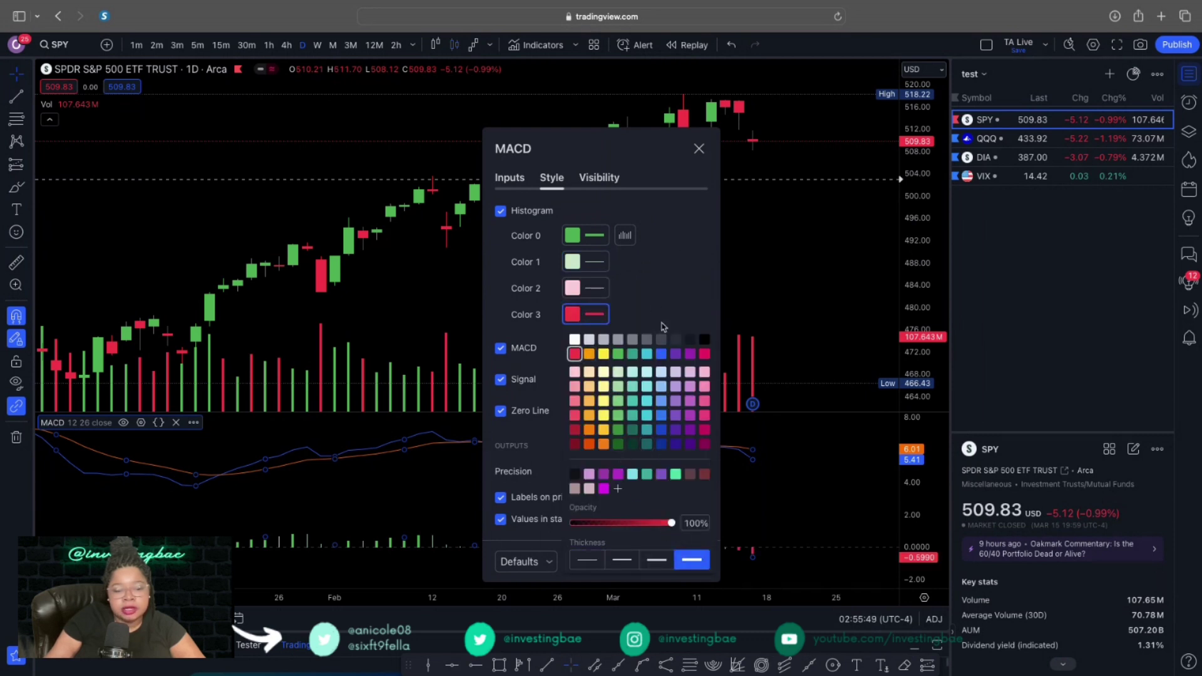
pyautogui.click(666, 301)
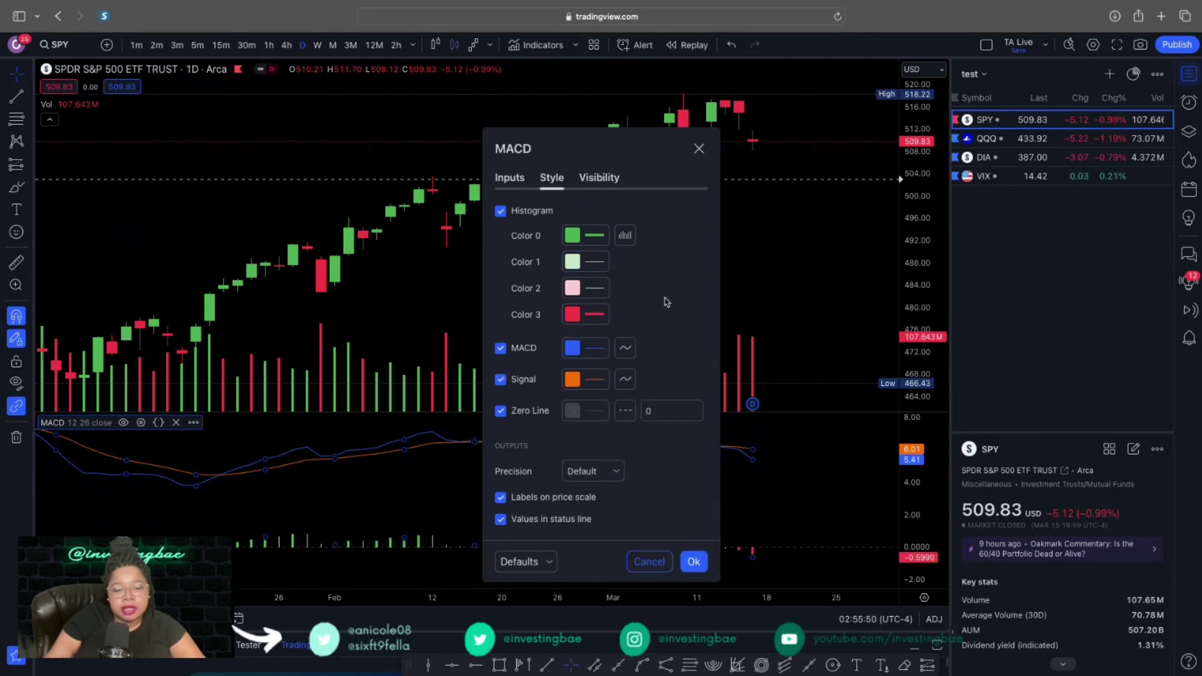
# Colour the MACD line green and the signal line red, then apply with Ok.
pyautogui.click(598, 350)
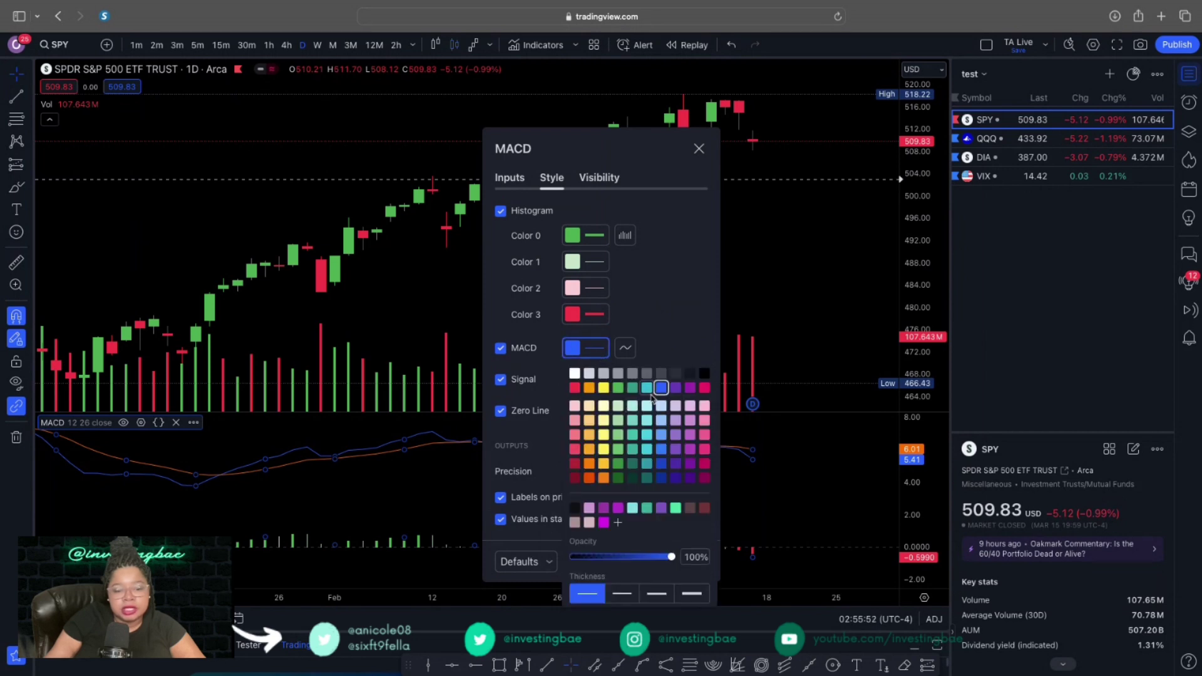
pyautogui.click(618, 388)
pyautogui.click(605, 360)
pyautogui.click(586, 380)
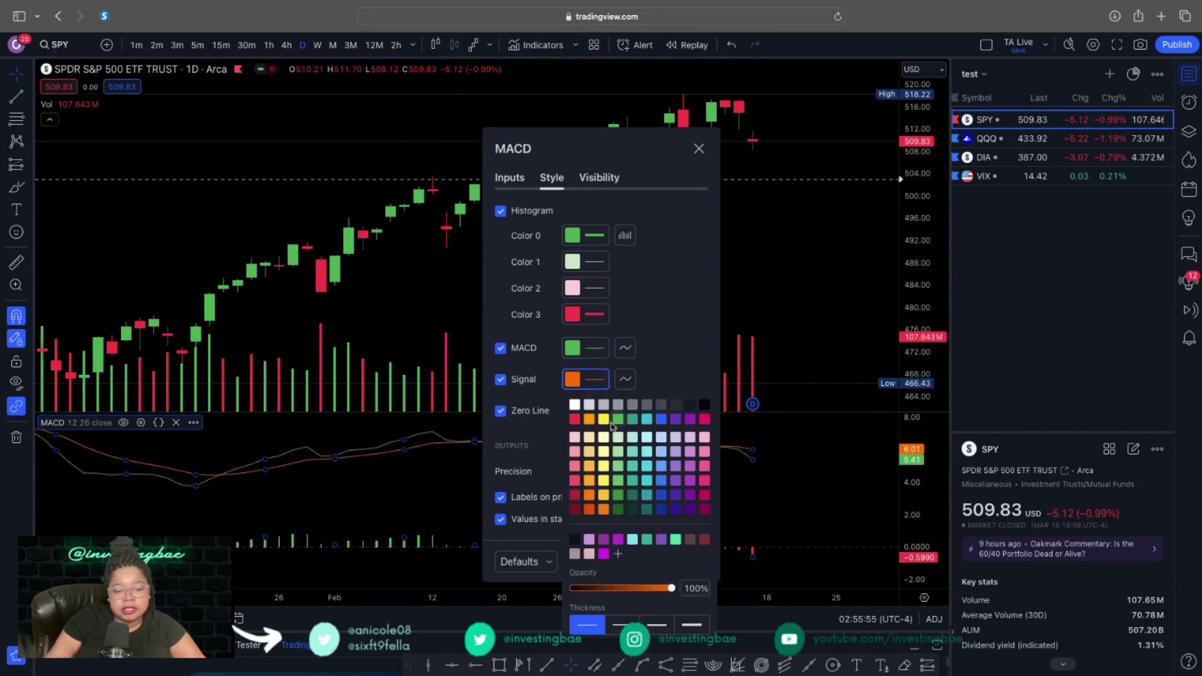
pyautogui.click(574, 419)
pyautogui.click(641, 338)
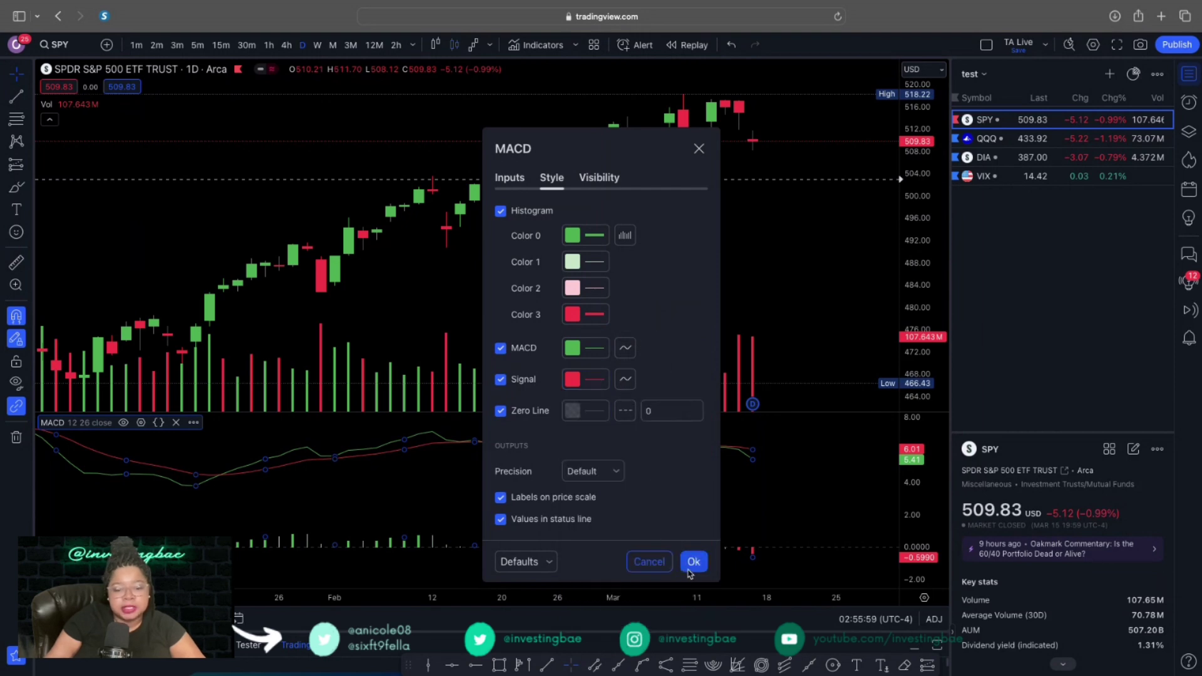
pyautogui.click(692, 562)
# Zoom the chart out, then review the MACD settings' defaults options and close them unchanged.
pyautogui.scroll(-3, 588, 487)
pyautogui.scroll(-3, 588, 487)
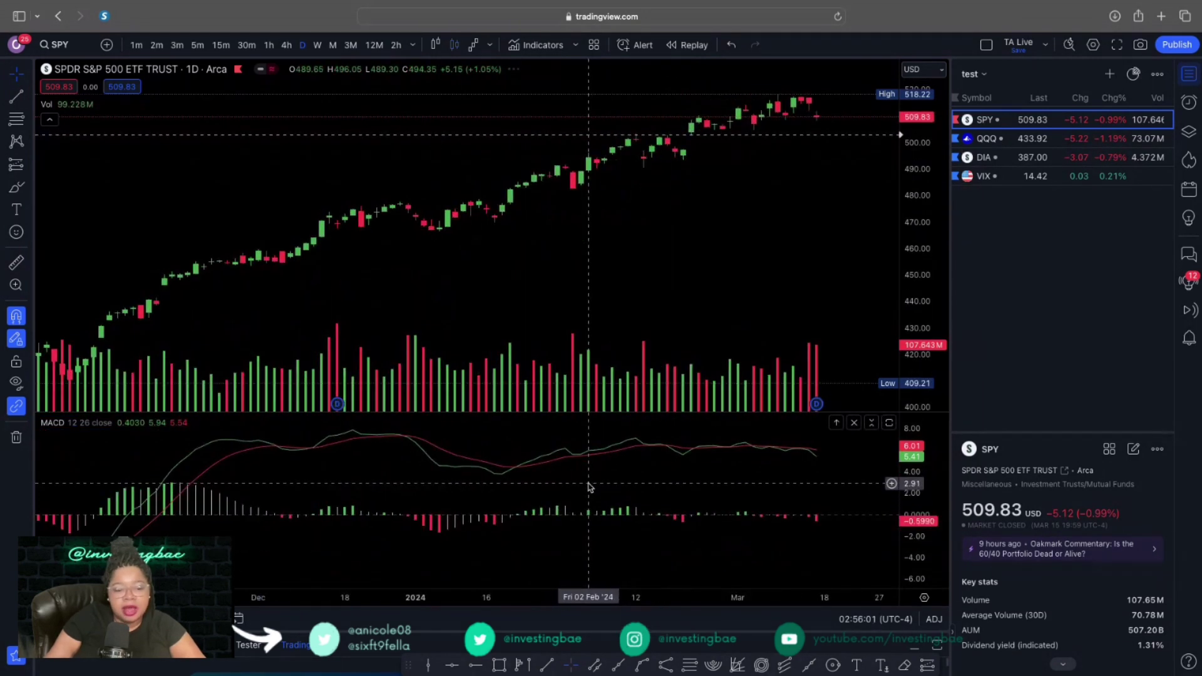
pyautogui.scroll(3, 485, 530)
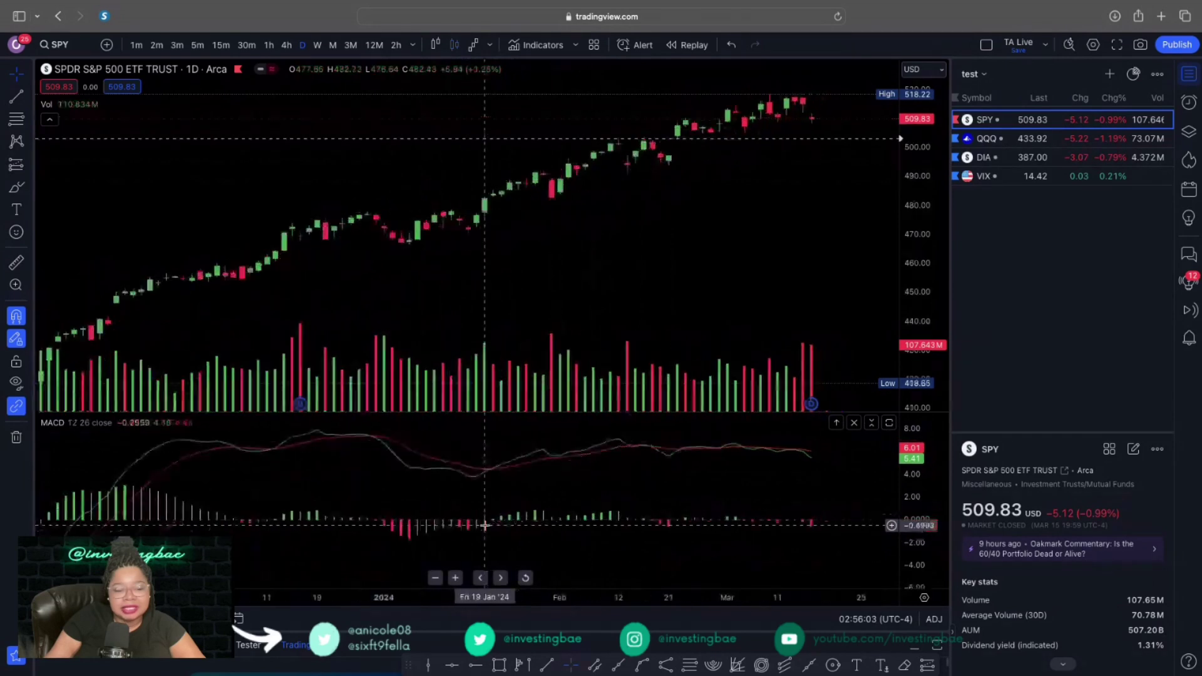
pyautogui.doubleClick(107, 425)
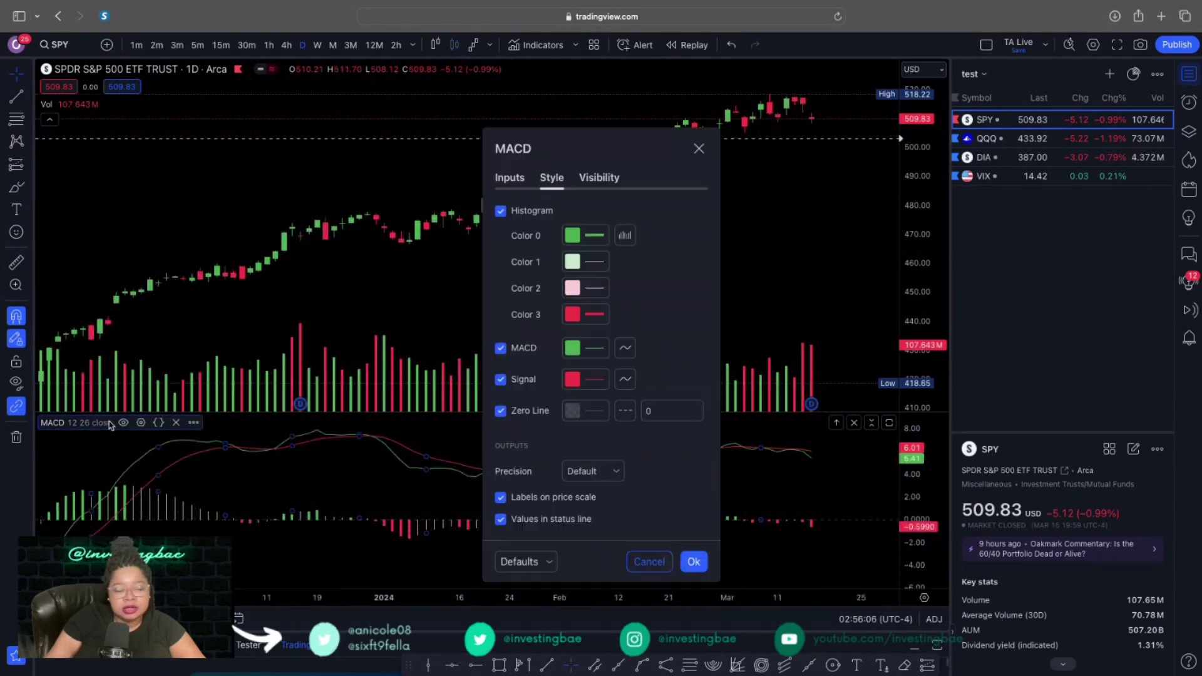
pyautogui.click(544, 562)
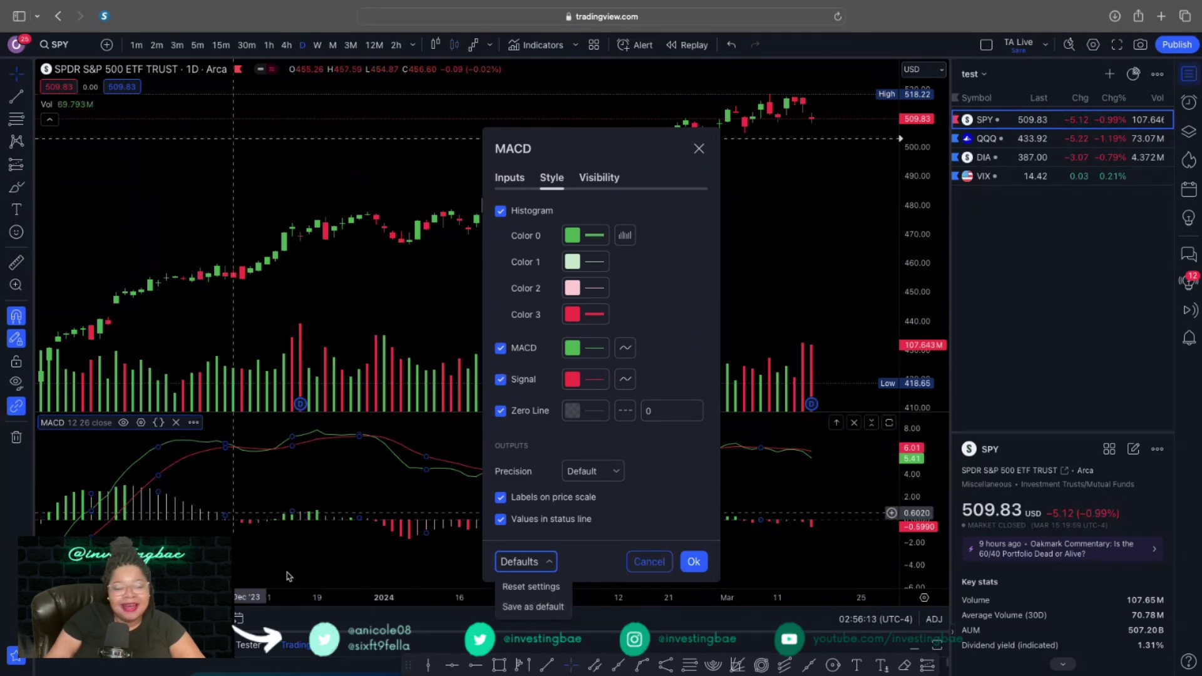
pyautogui.click(631, 560)
pyautogui.click(631, 560)
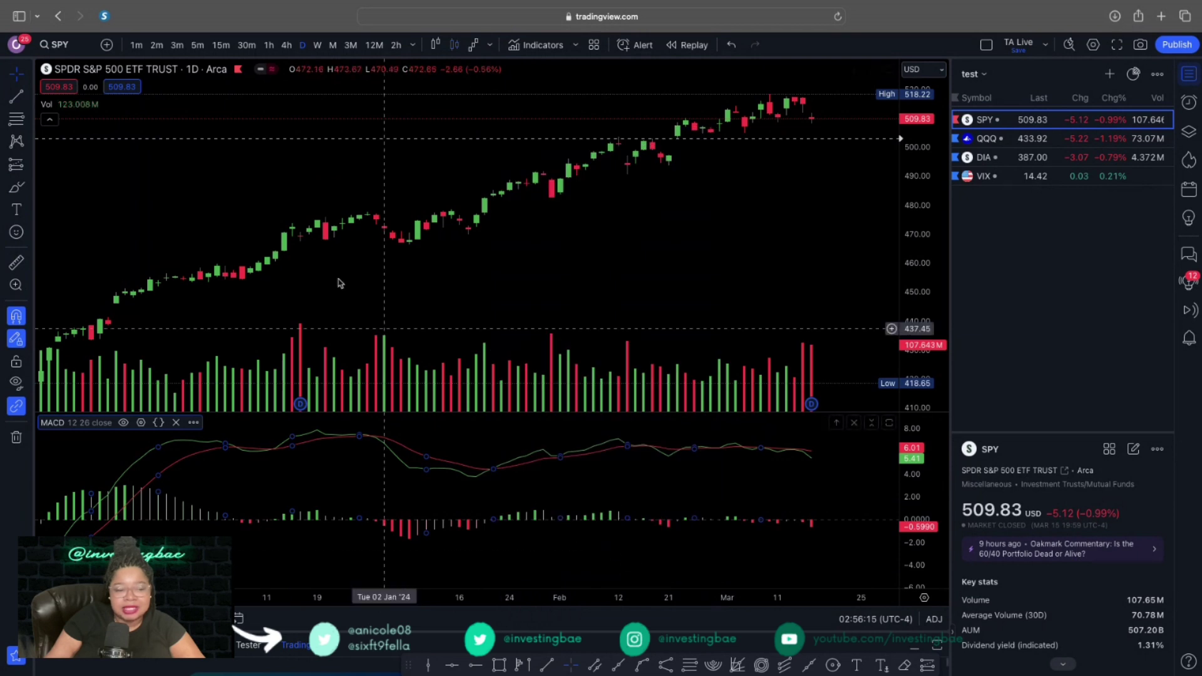
# Check the Volume style settings without changes, then open Chart settings.
pyautogui.click(81, 104)
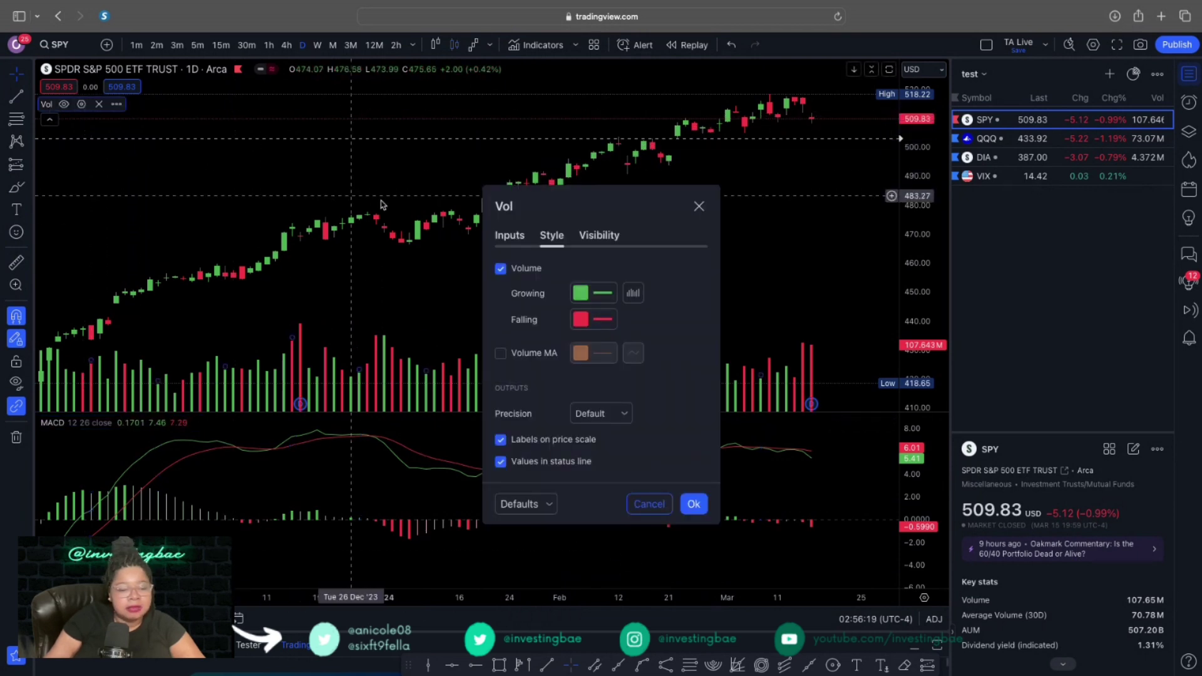
pyautogui.click(699, 206)
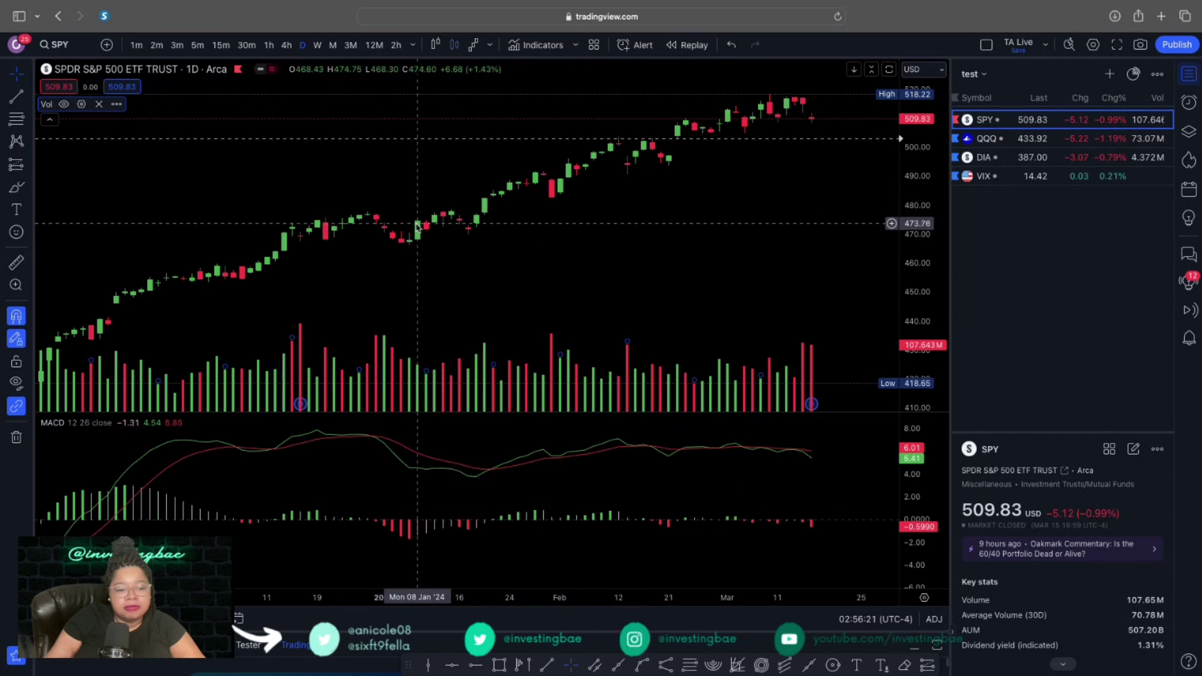
pyautogui.doubleClick(418, 227)
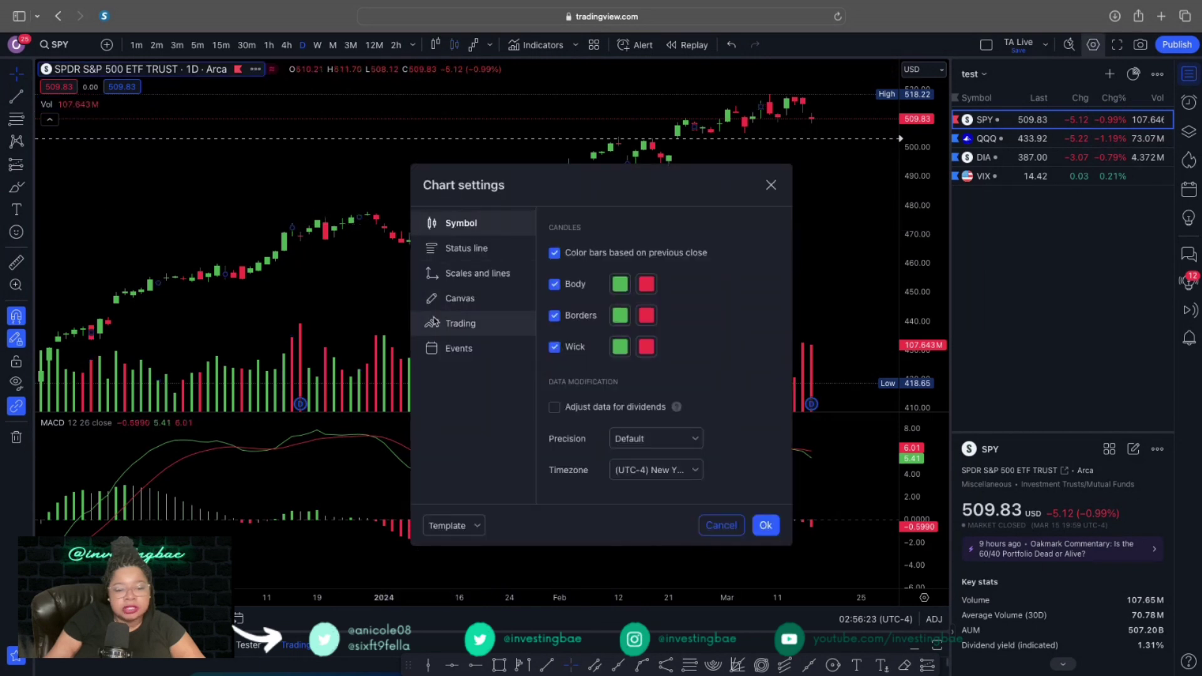
pyautogui.click(771, 185)
pyautogui.rightClick(678, 243)
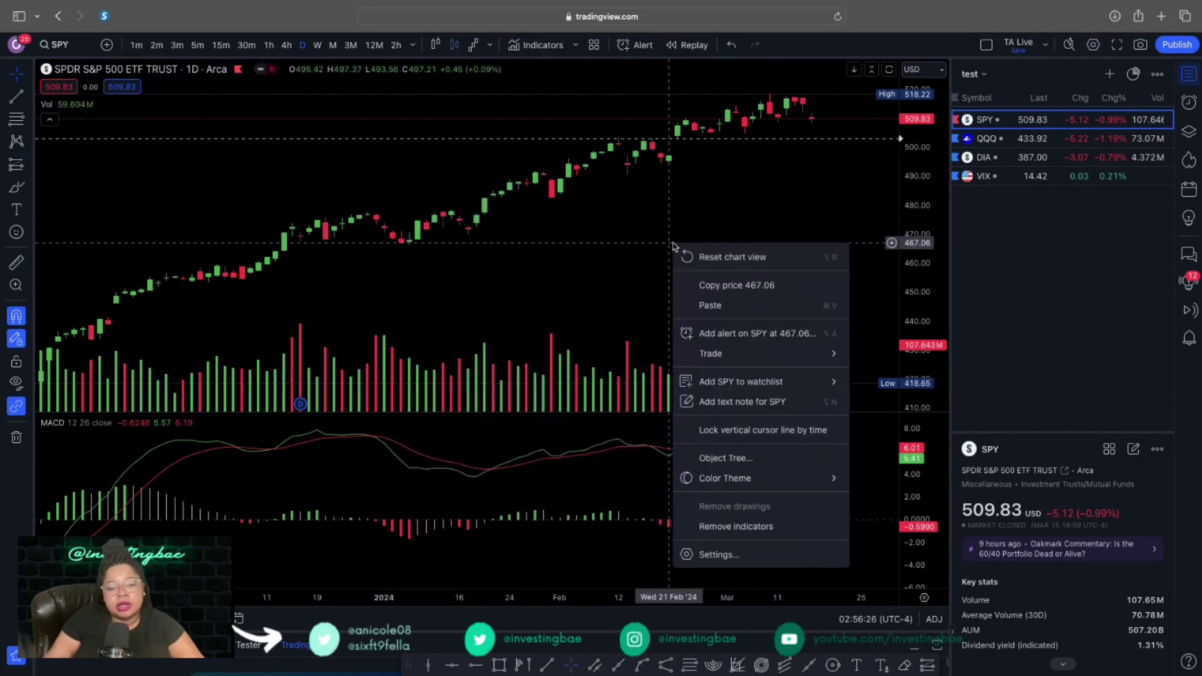
pyautogui.click(718, 555)
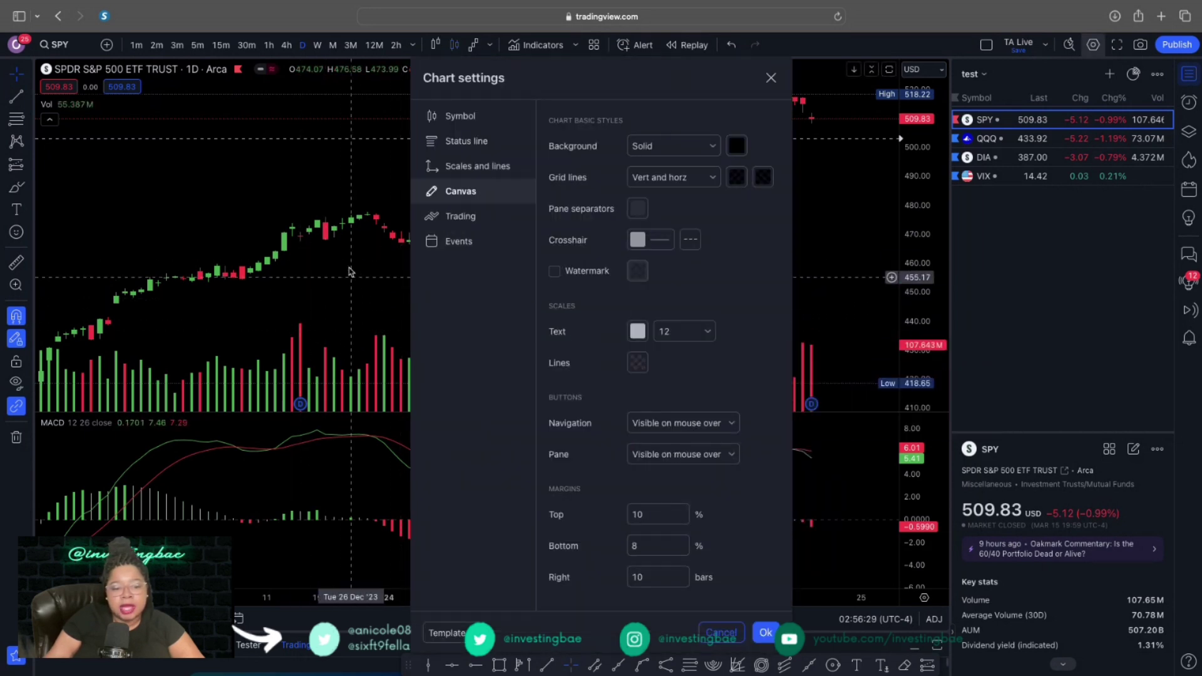
pyautogui.click(480, 118)
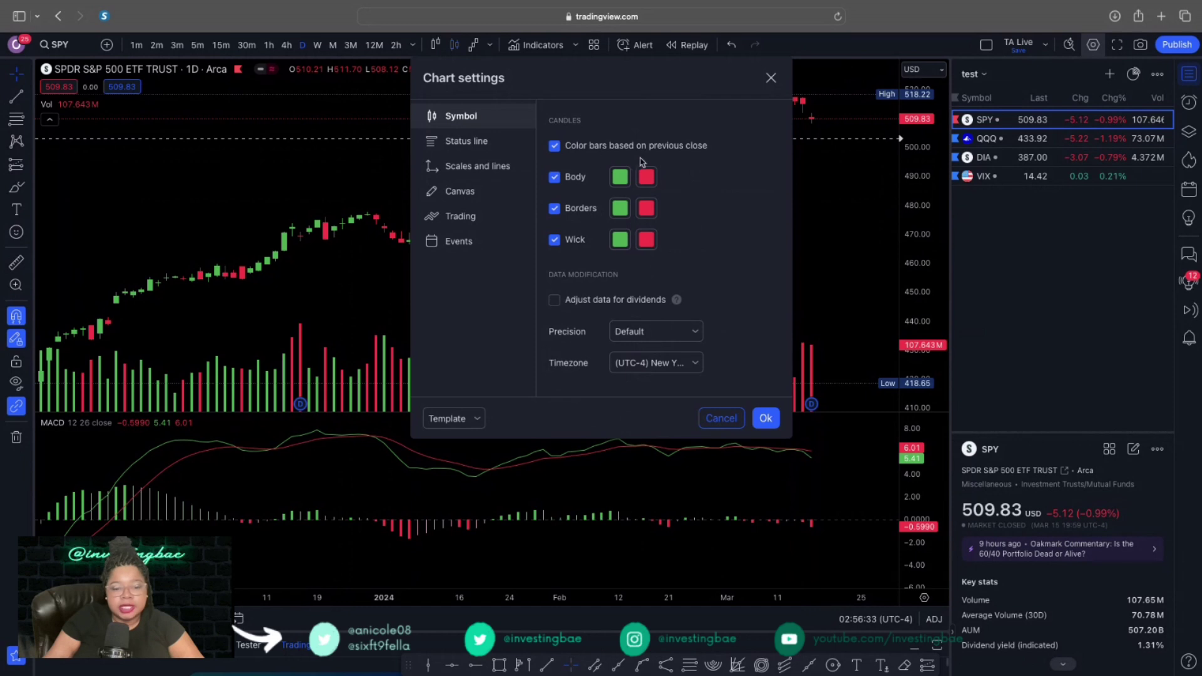
pyautogui.click(648, 182)
pyautogui.click(678, 217)
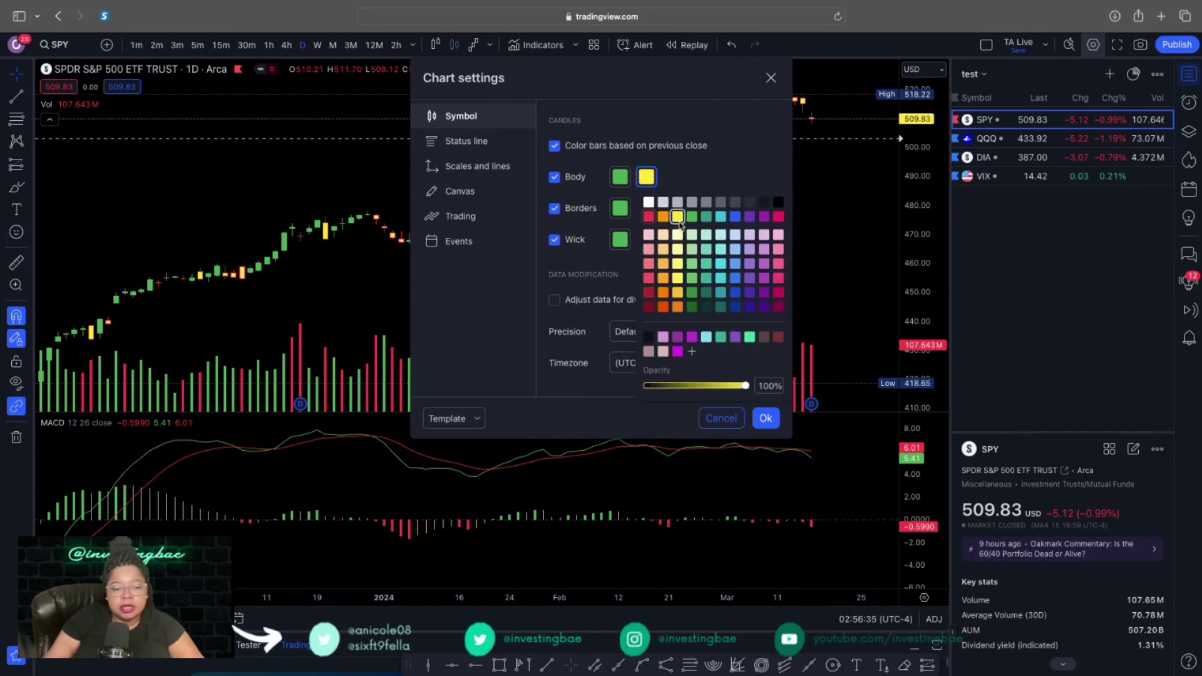
pyautogui.click(721, 419)
pyautogui.doubleClick(614, 252)
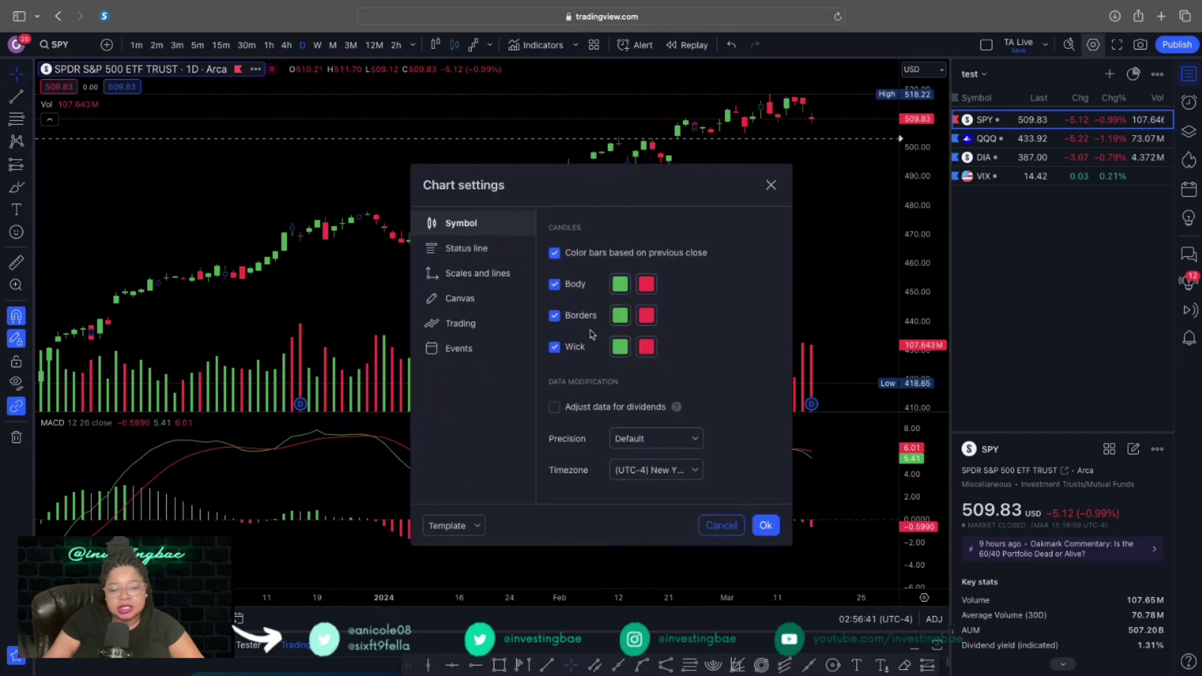
# On the Status line tab, test-toggle Logo, OHLC and Bar change, and enable Volume.
pyautogui.click(453, 250)
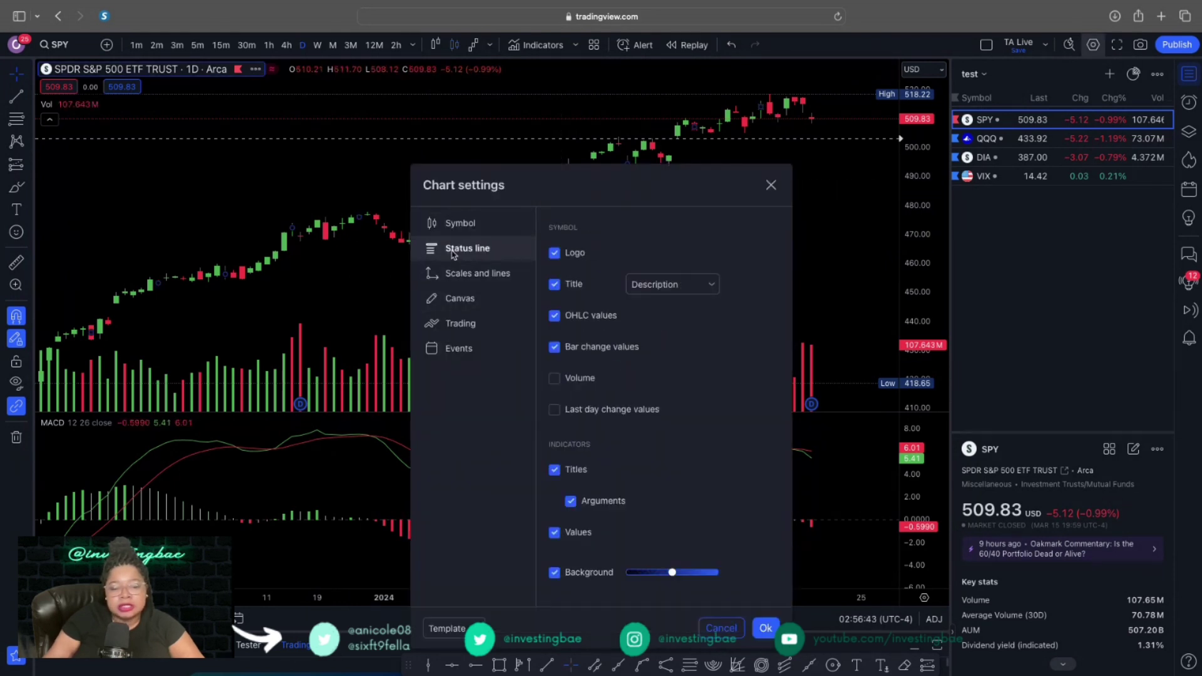
pyautogui.click(576, 252)
pyautogui.click(576, 252)
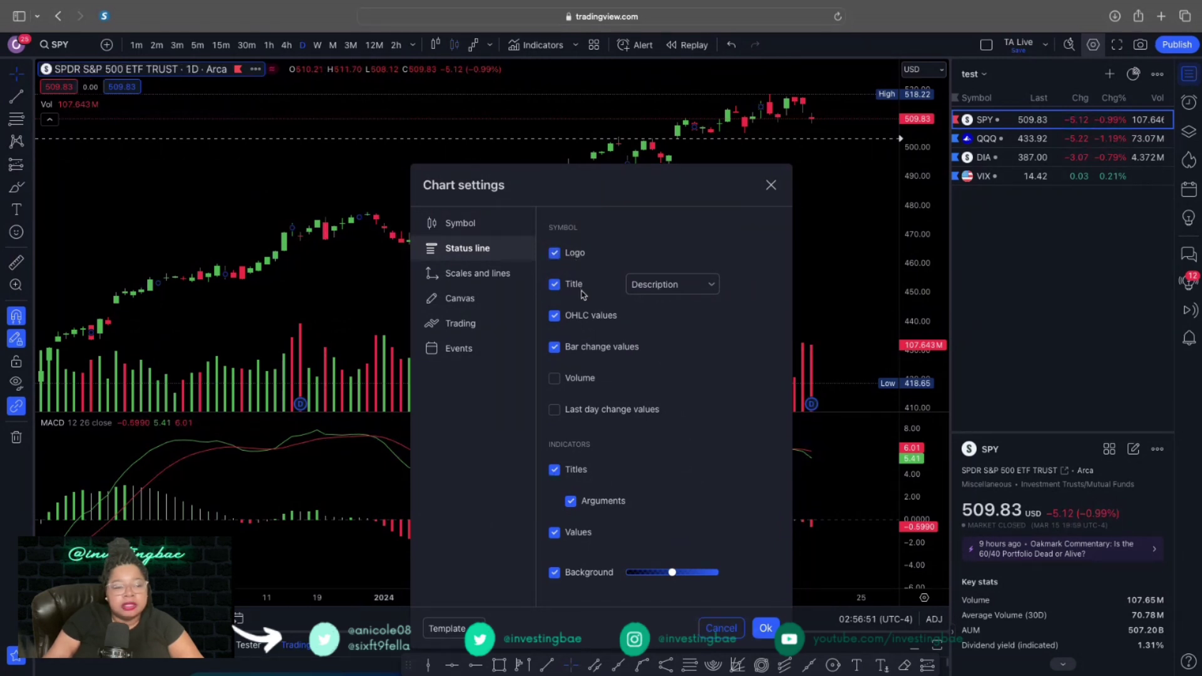
pyautogui.click(583, 318)
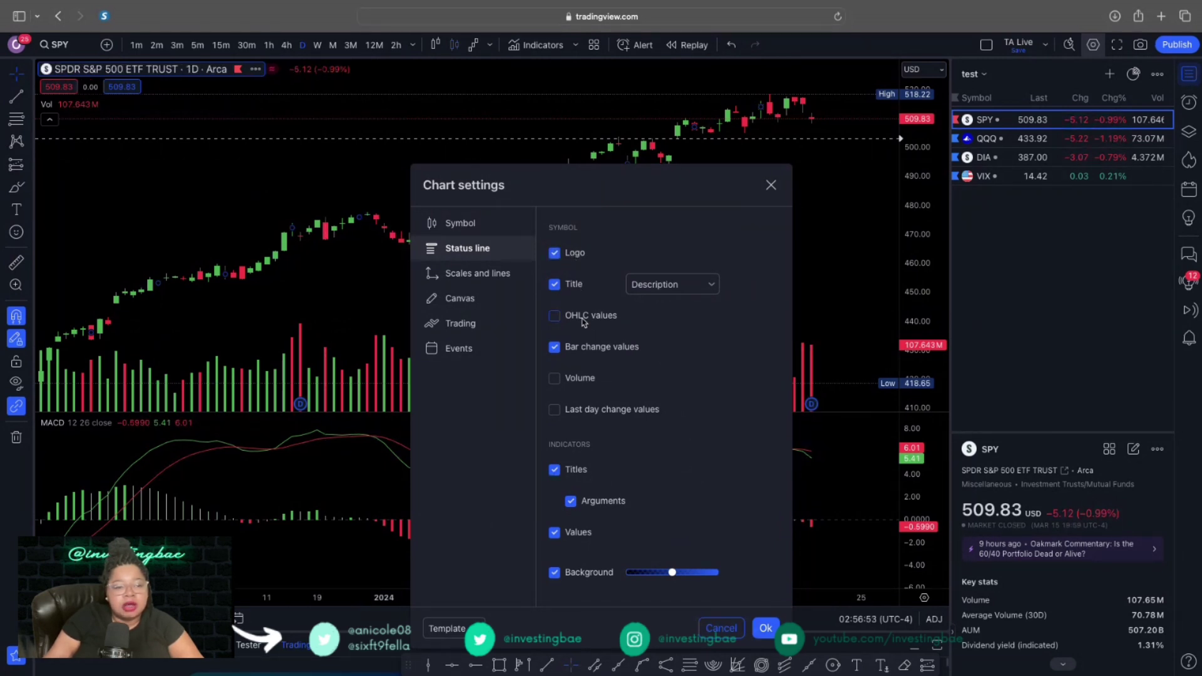
pyautogui.click(582, 318)
pyautogui.click(578, 344)
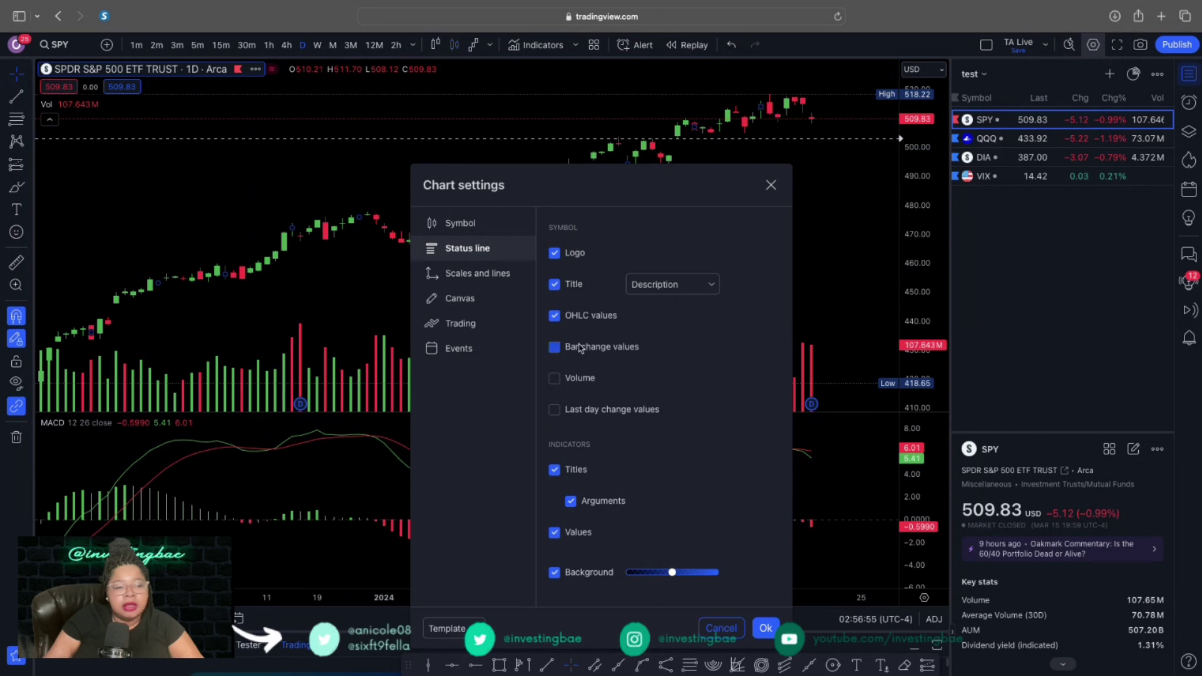
pyautogui.click(579, 347)
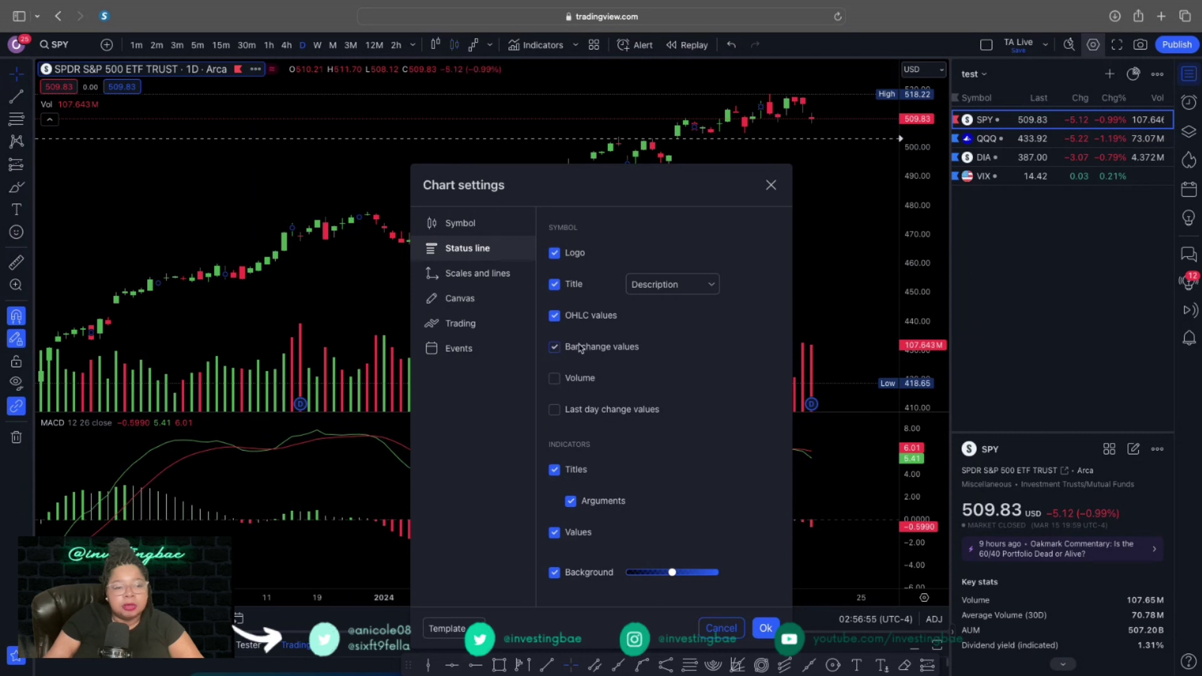
pyautogui.click(576, 385)
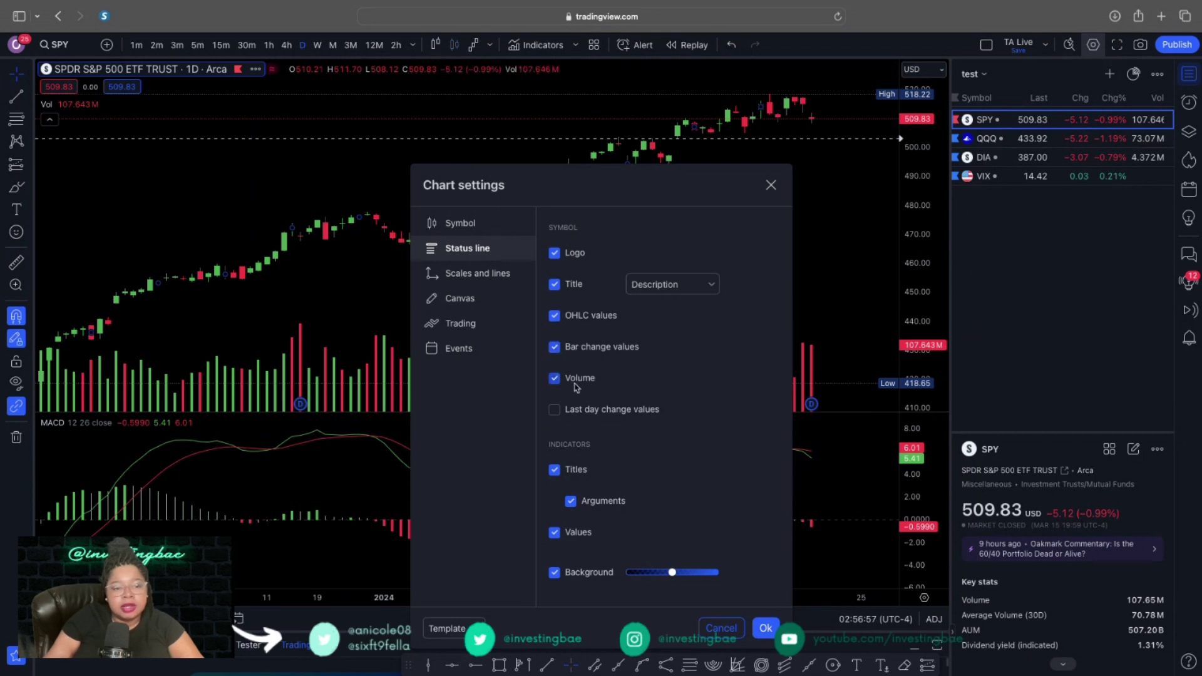
# Test-toggle Last day change, Titles, Values and Background, then nudge the Background opacity slider right.
pyautogui.click(585, 413)
pyautogui.click(585, 413)
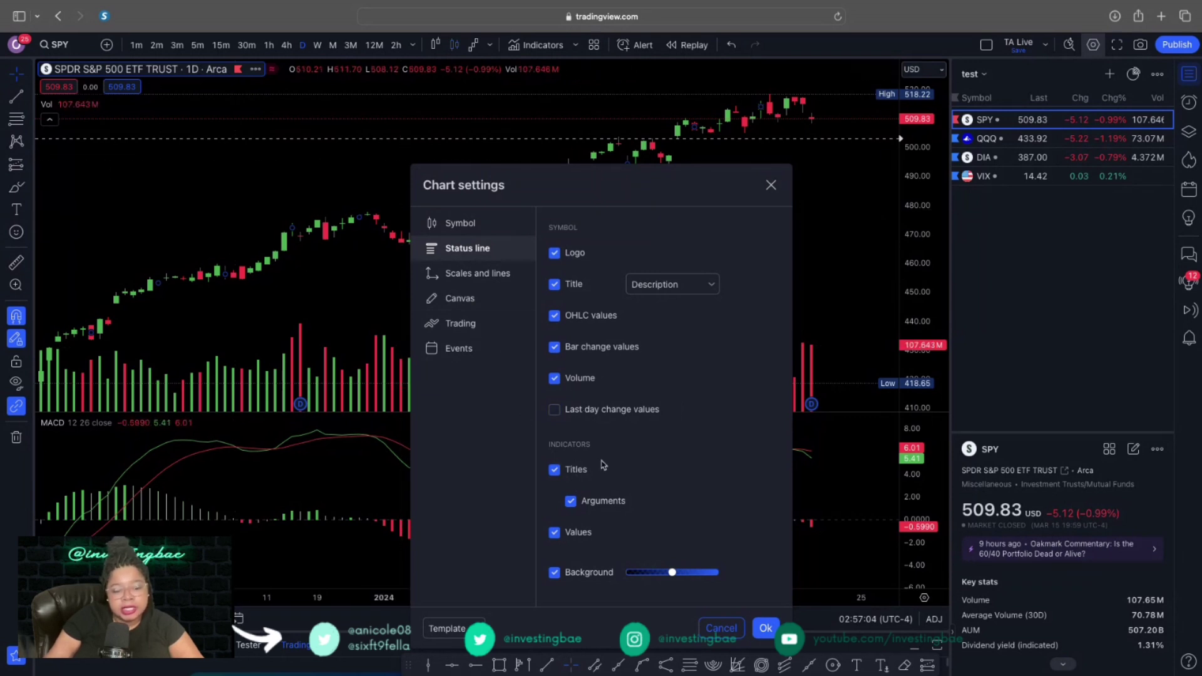
pyautogui.click(587, 472)
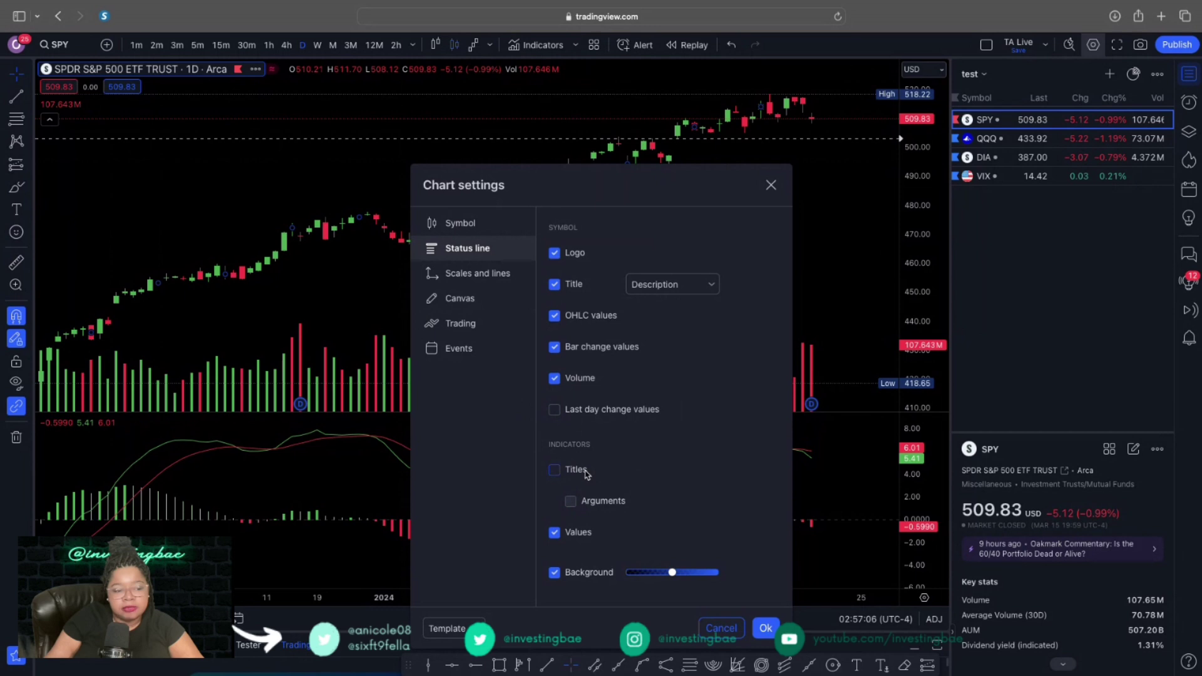
pyautogui.doubleClick(587, 474)
pyautogui.click(587, 474)
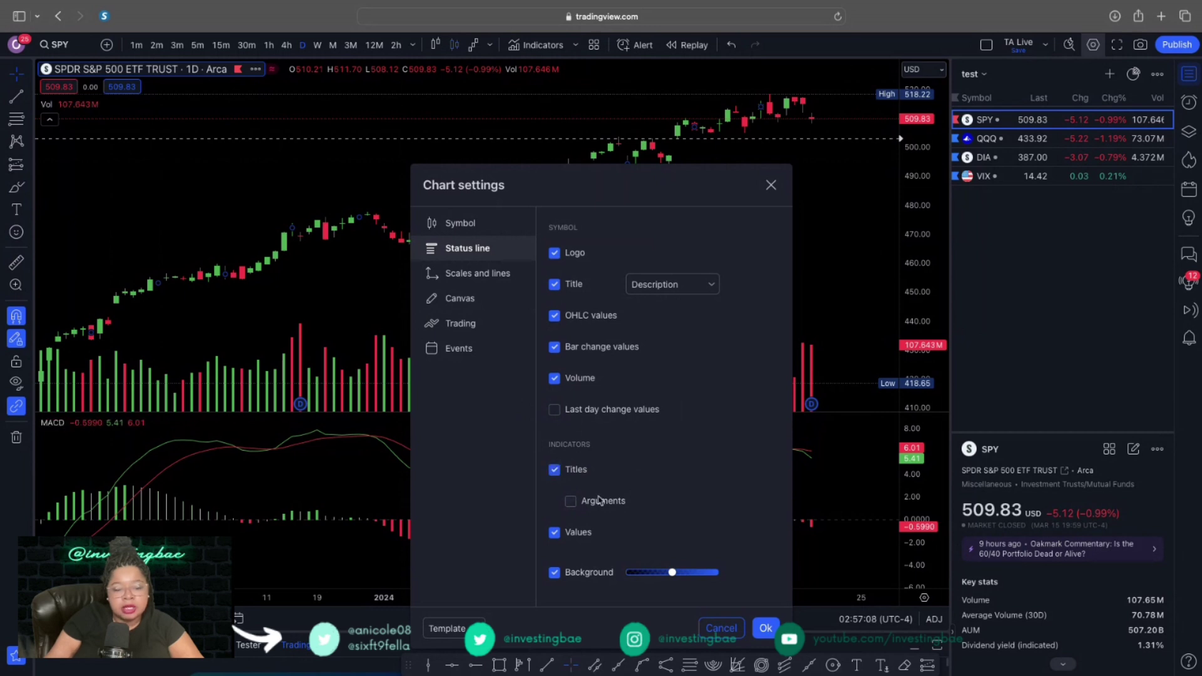
pyautogui.click(590, 537)
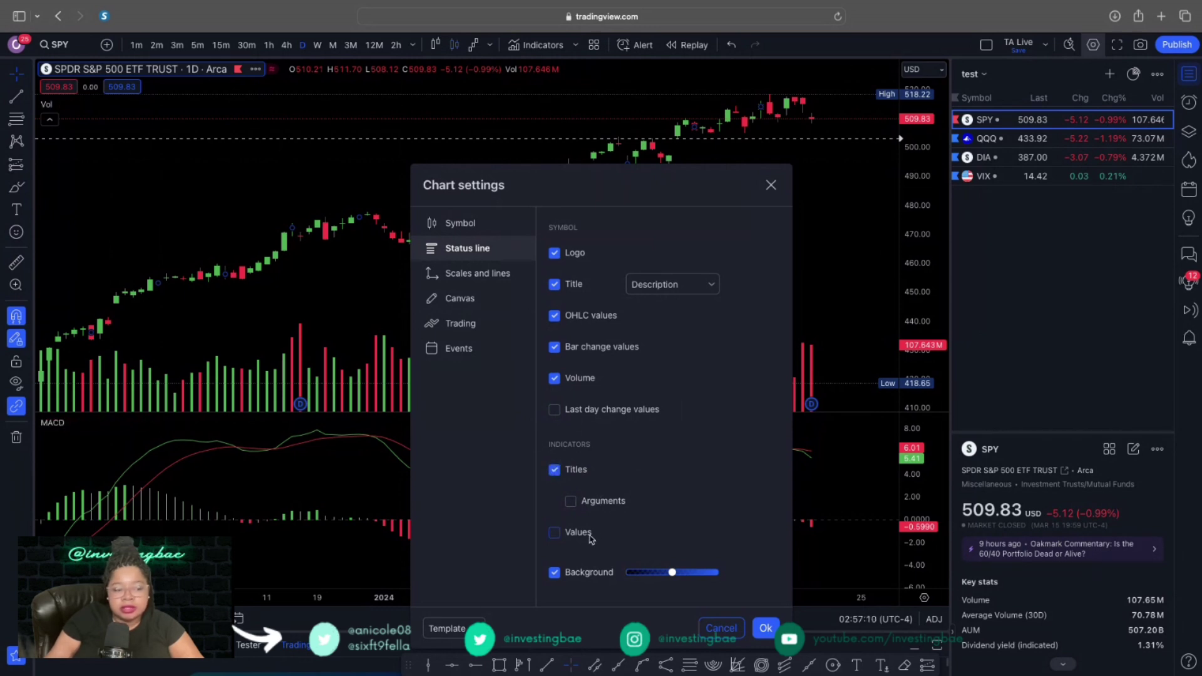
pyautogui.click(589, 537)
pyautogui.click(589, 575)
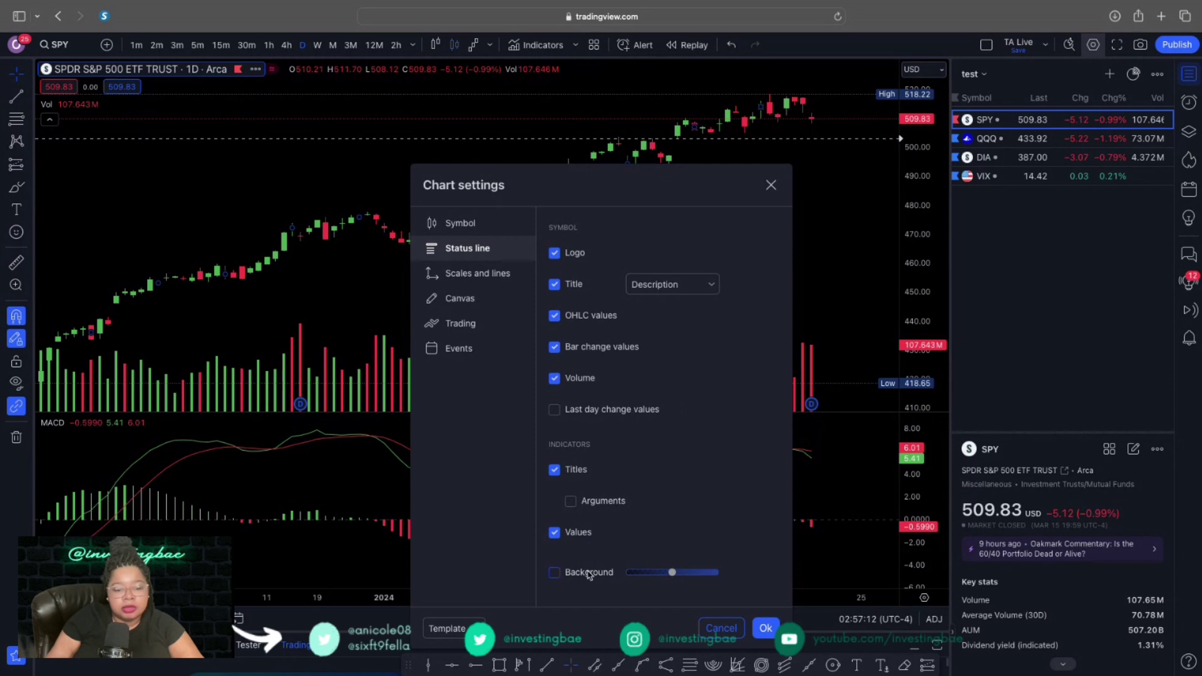
pyautogui.click(588, 575)
pyautogui.moveTo(678, 574)
pyautogui.mouseDown()
pyautogui.moveTo(709, 572)
pyautogui.moveTo(629, 571)
pyautogui.moveTo(749, 567)
pyautogui.moveTo(681, 573)
pyautogui.mouseUp()
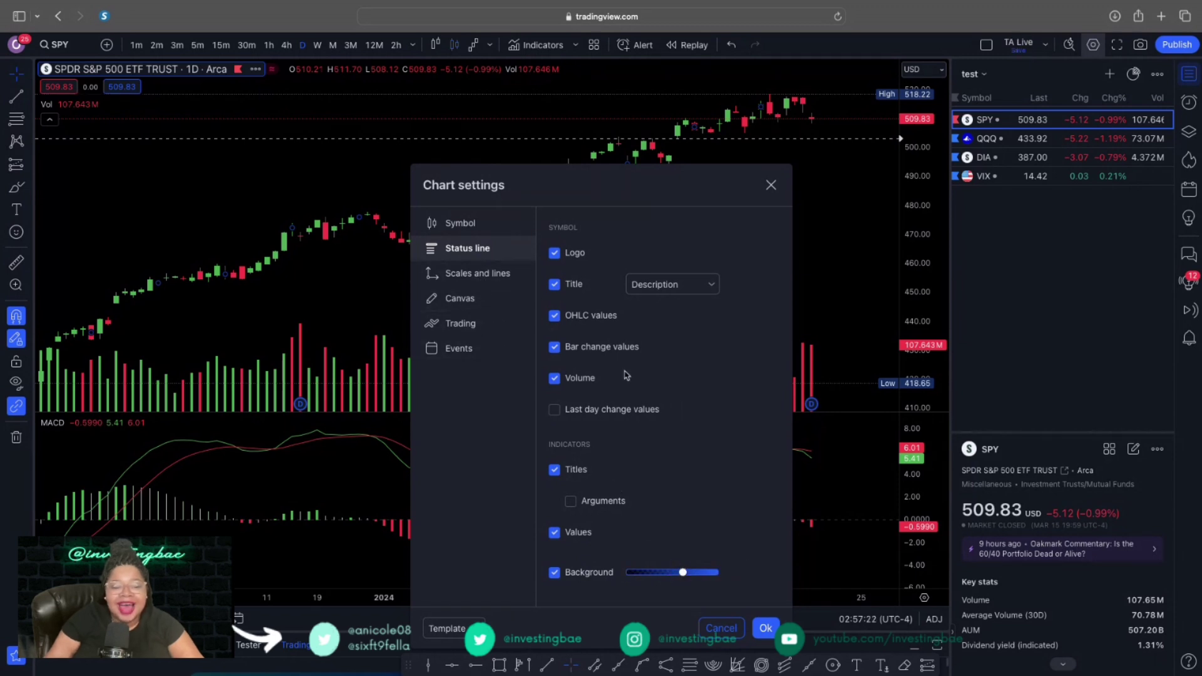
# Review the price and time scale options on the Scales and lines tab.
pyautogui.click(459, 285)
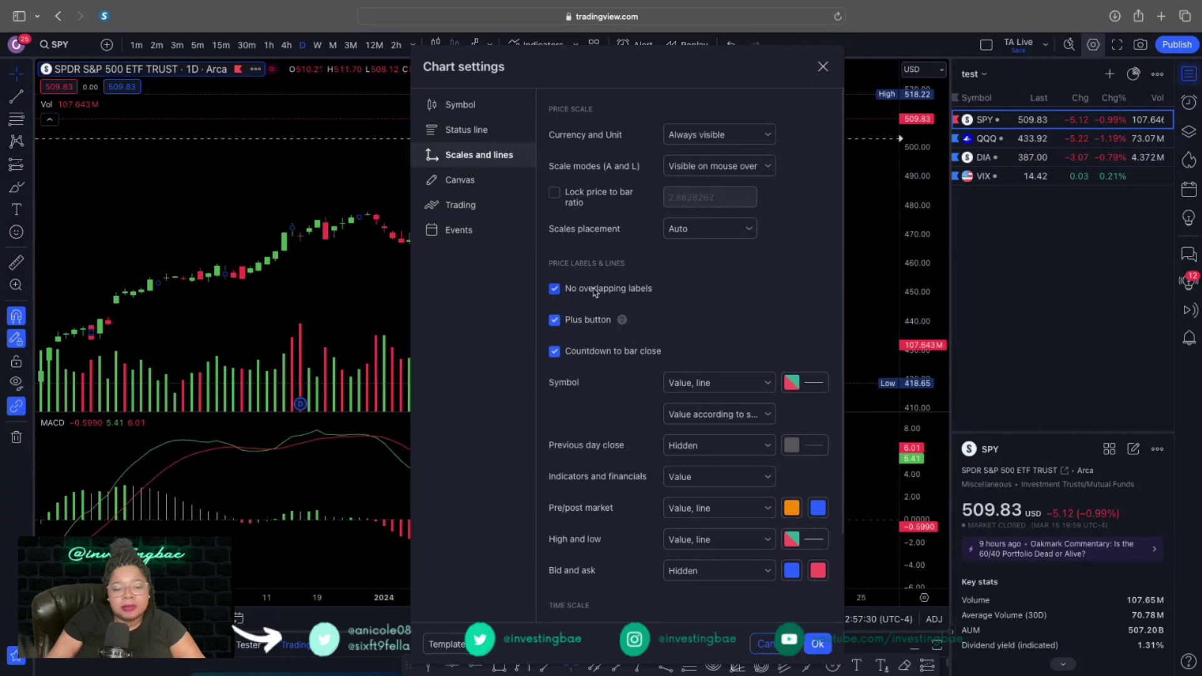
pyautogui.scroll(-3, 595, 291)
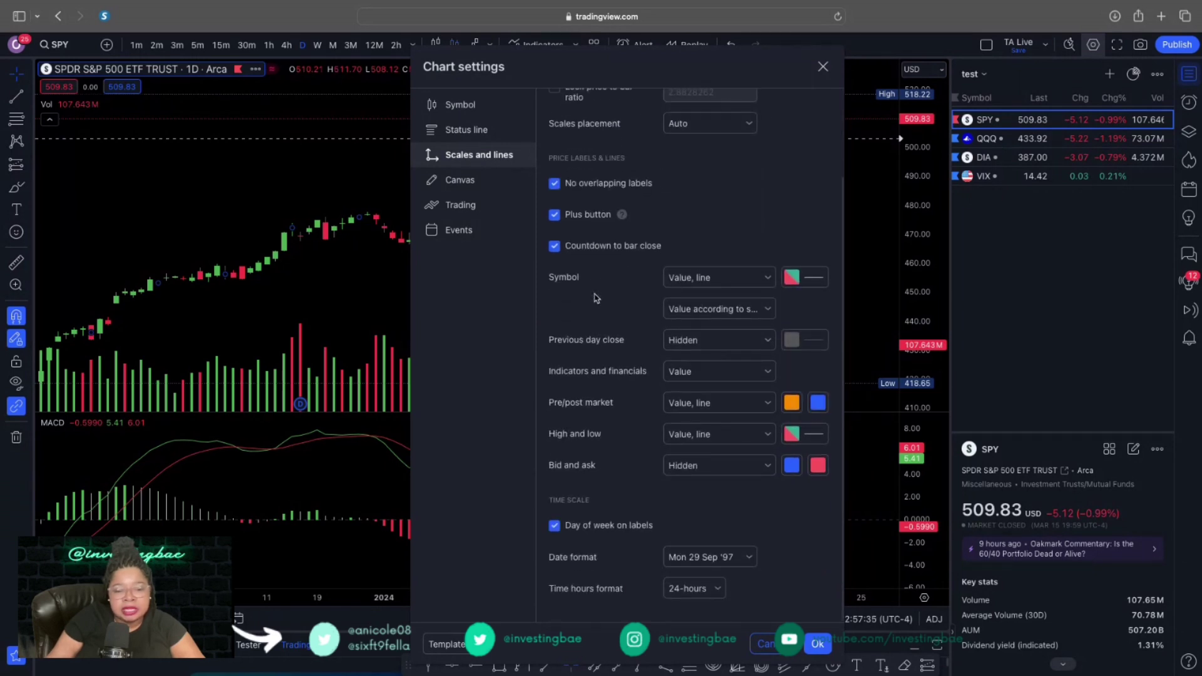
pyautogui.scroll(3, 595, 294)
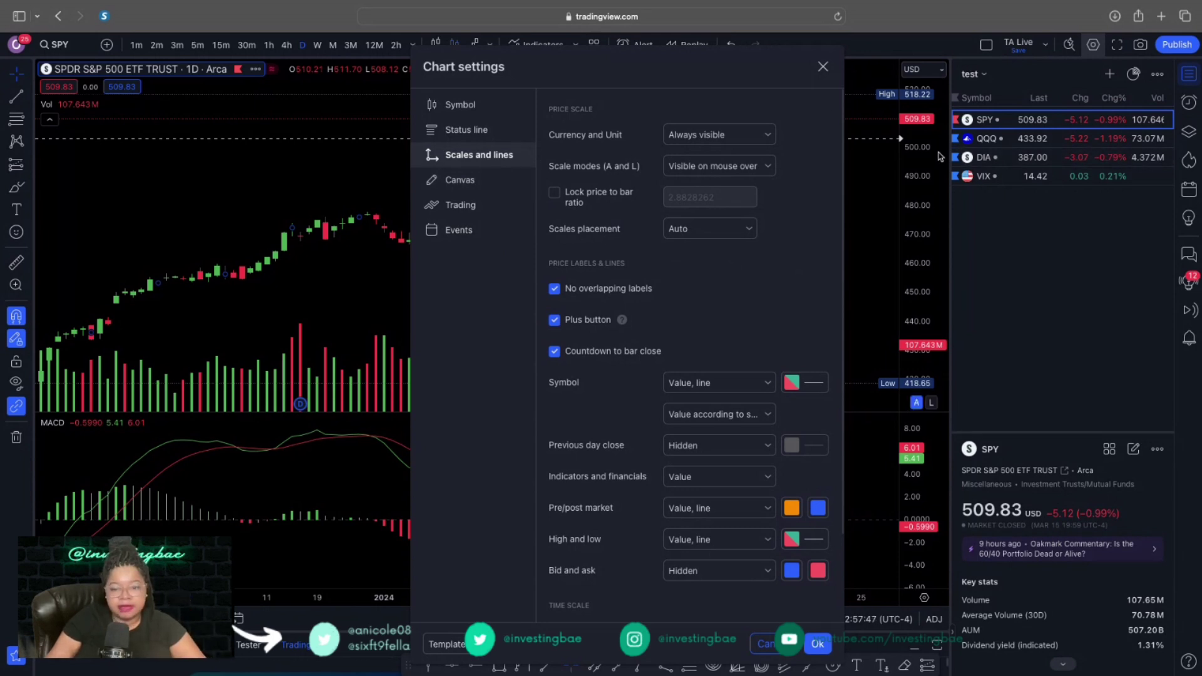
# On the Canvas tab, turn on the chart watermark to show 'SPY, 1D'.
pyautogui.click(470, 188)
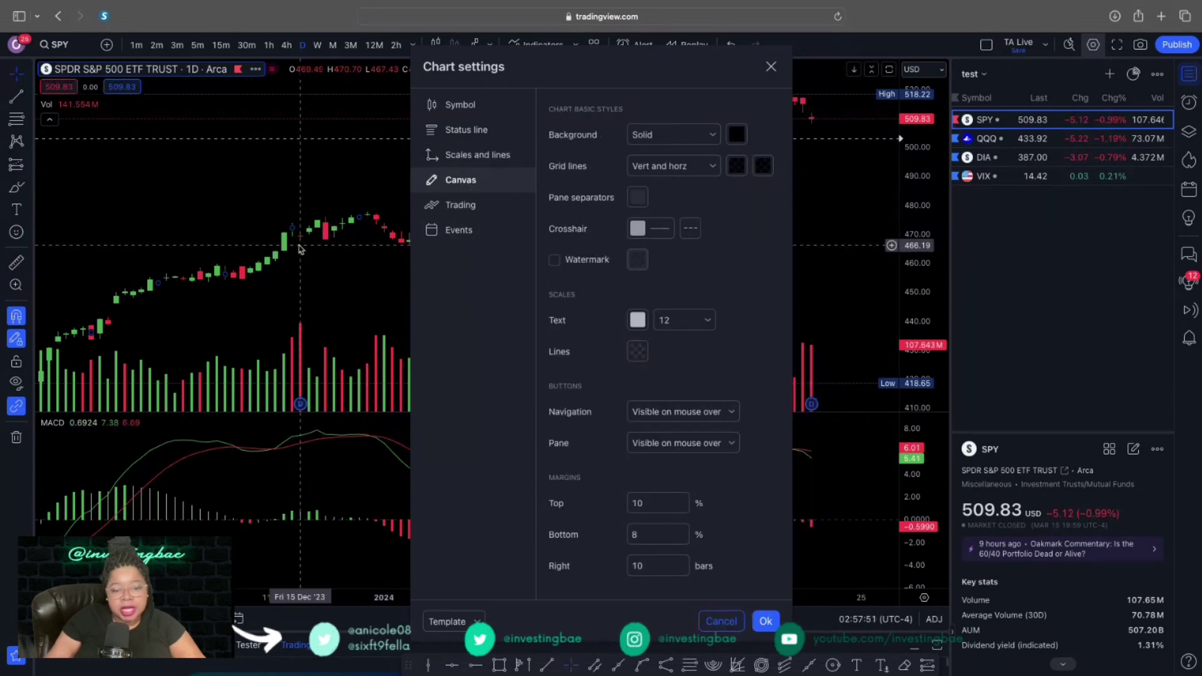
pyautogui.moveTo(563, 94); pyautogui.dragTo(322, 118)
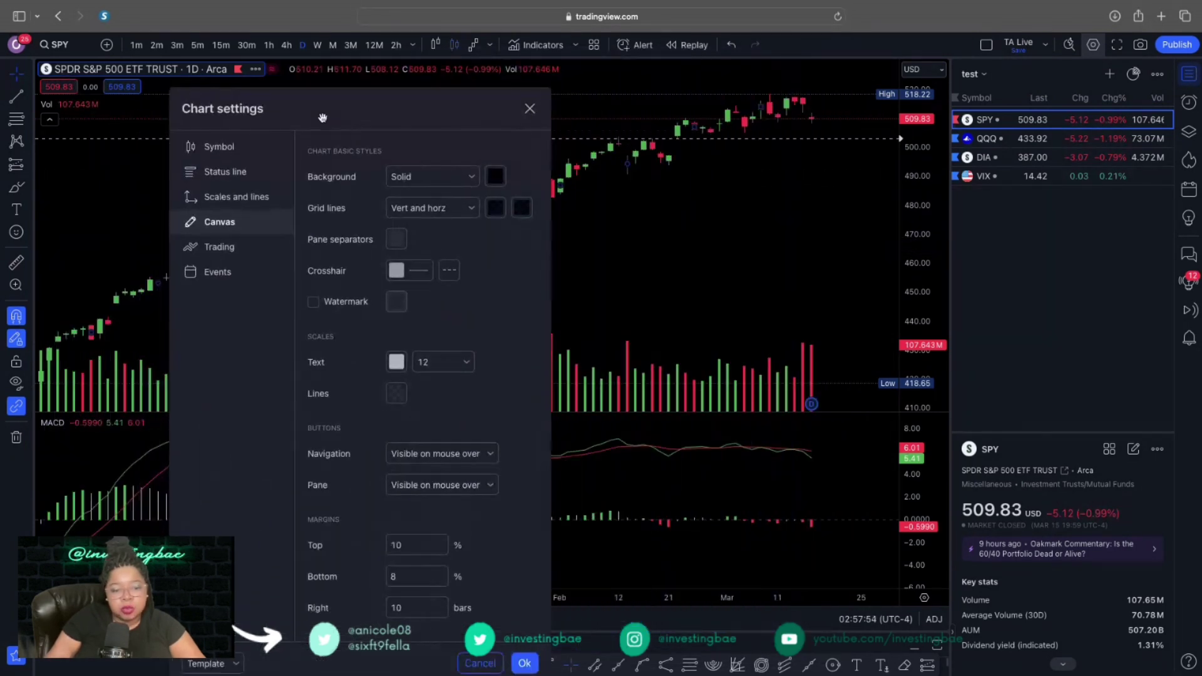
pyautogui.click(313, 304)
pyautogui.moveTo(372, 119); pyautogui.dragTo(454, 366)
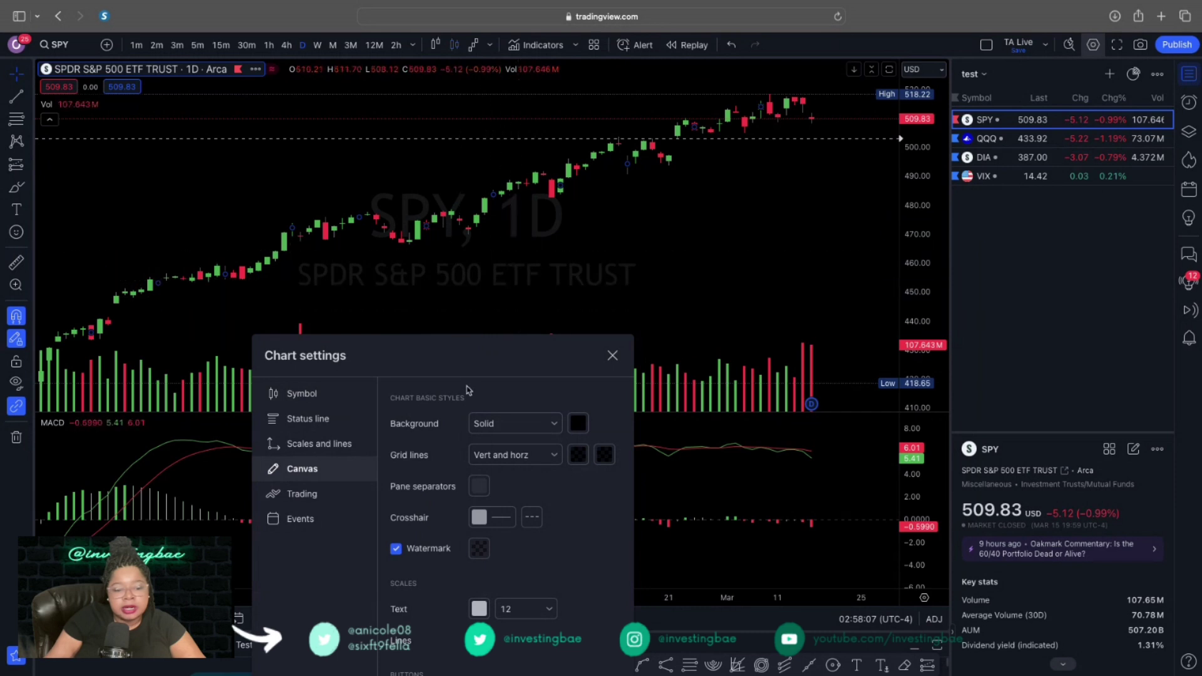
# Set the crosshair colour to white after briefly trying magenta.
pyautogui.click(479, 517)
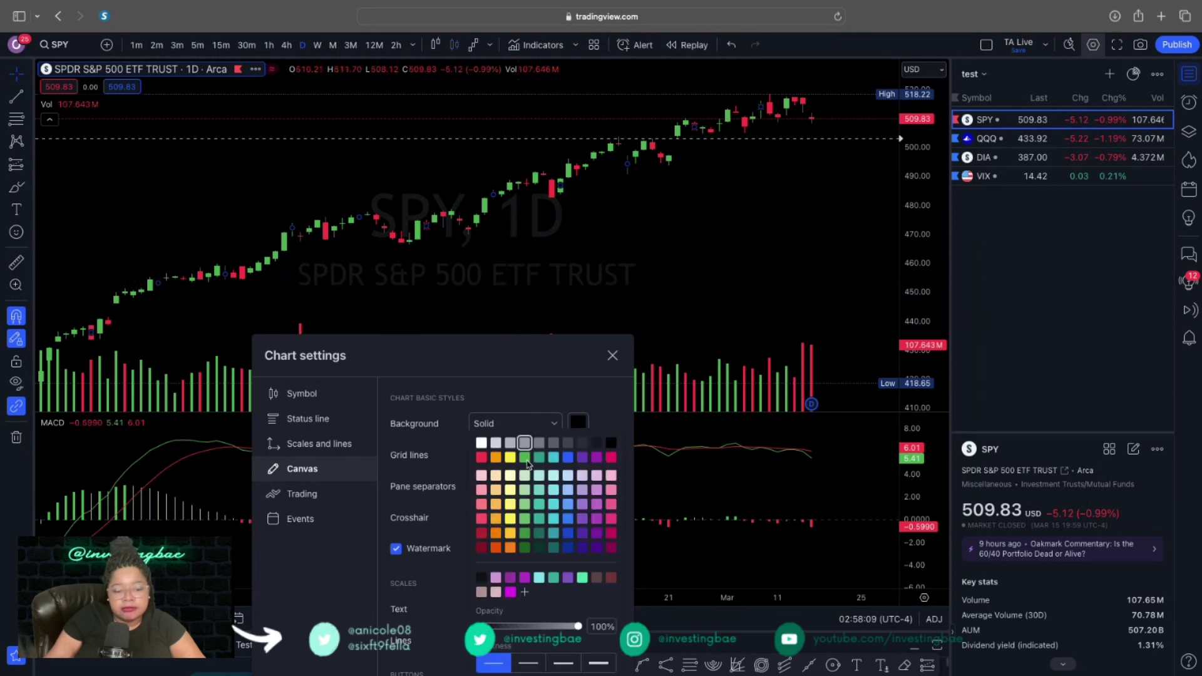
pyautogui.click(510, 592)
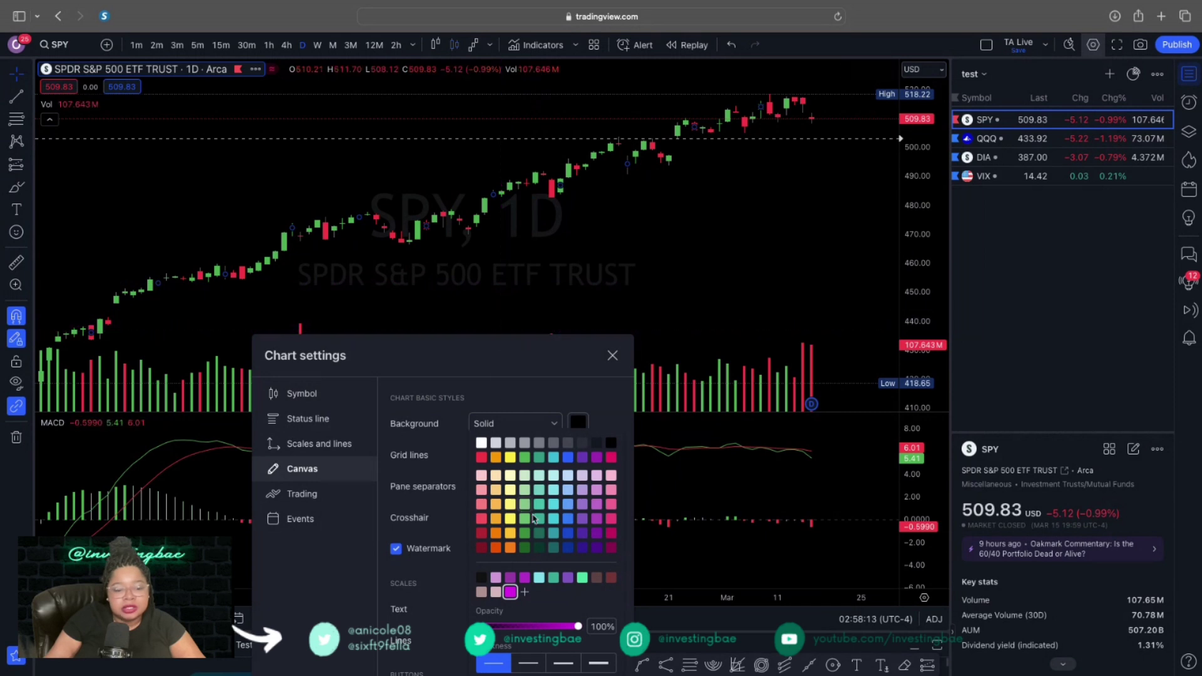
pyautogui.click(481, 442)
pyautogui.moveTo(502, 359); pyautogui.dragTo(580, 49)
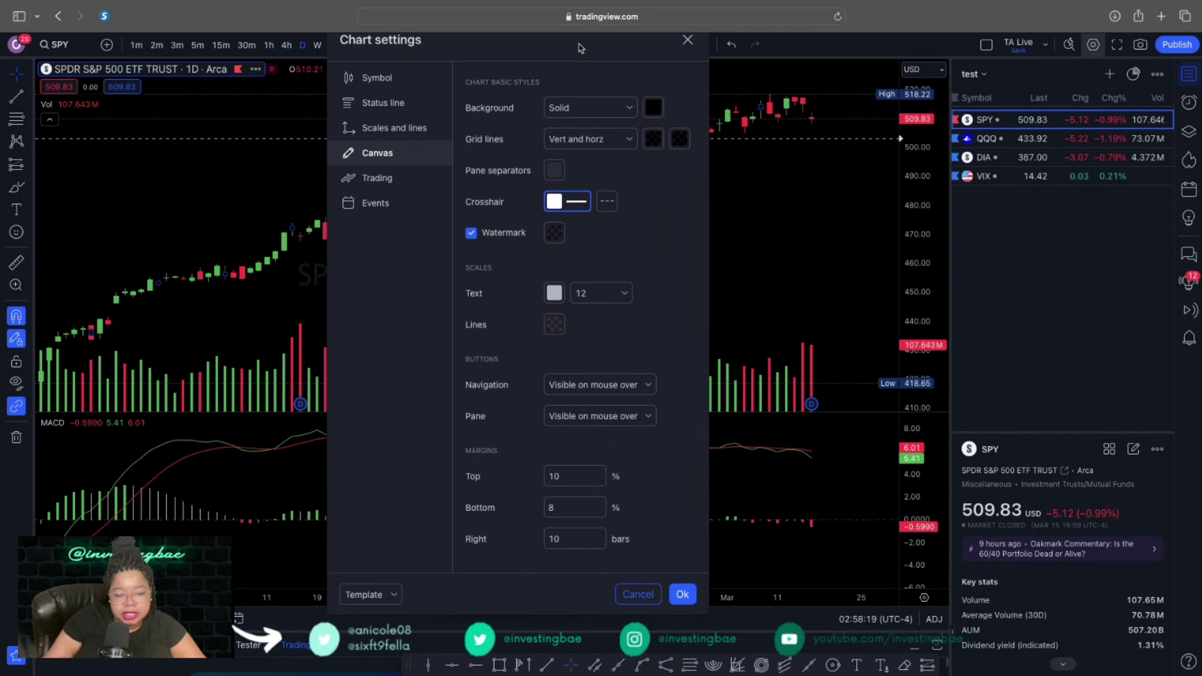
# Enable Latest news and Minds under Events, check the Alert lines colour, and apply the settings.
pyautogui.click(407, 181)
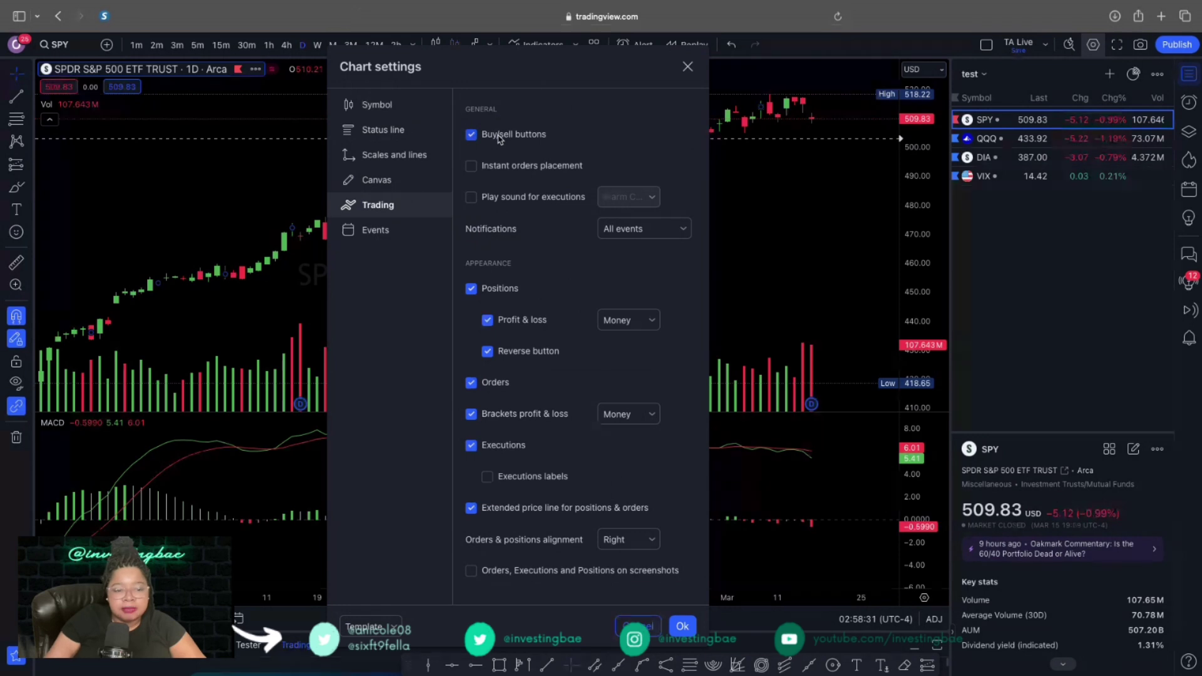
pyautogui.click(387, 238)
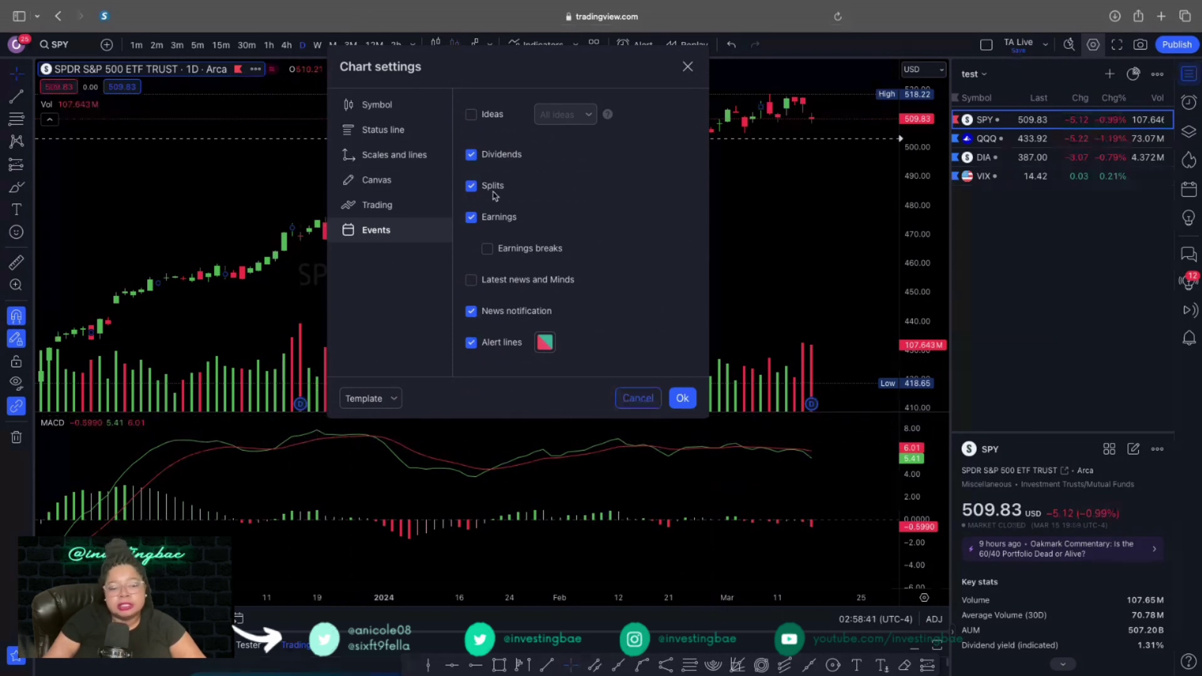
pyautogui.click(473, 281)
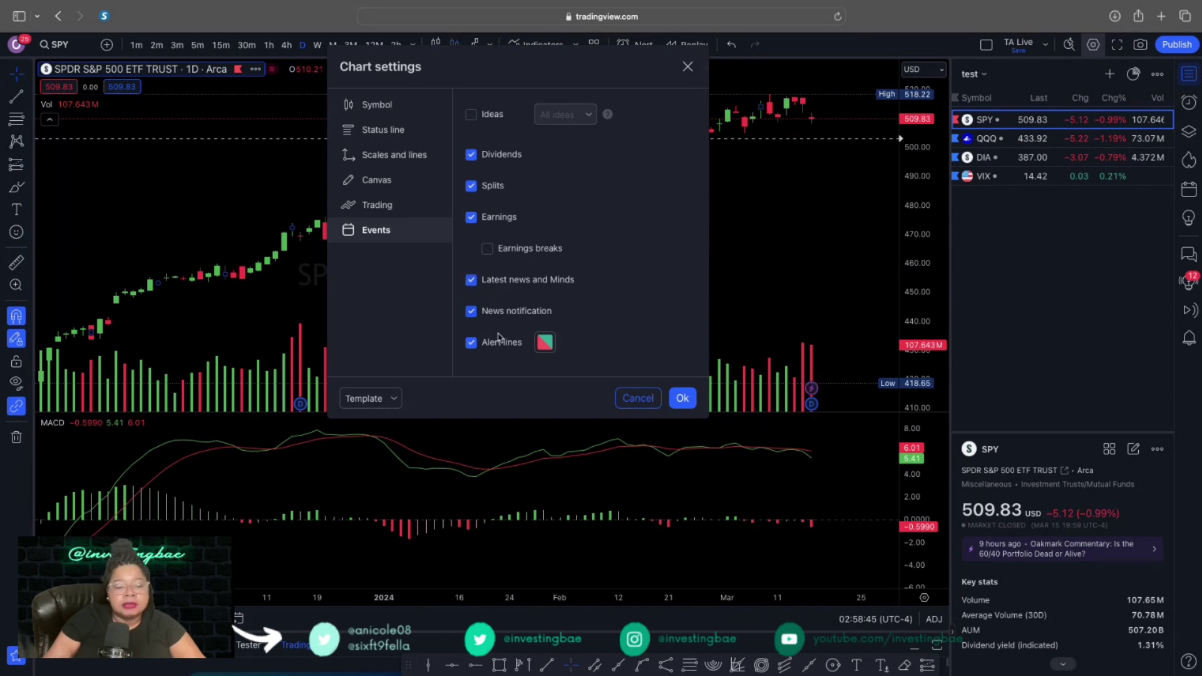
pyautogui.click(545, 344)
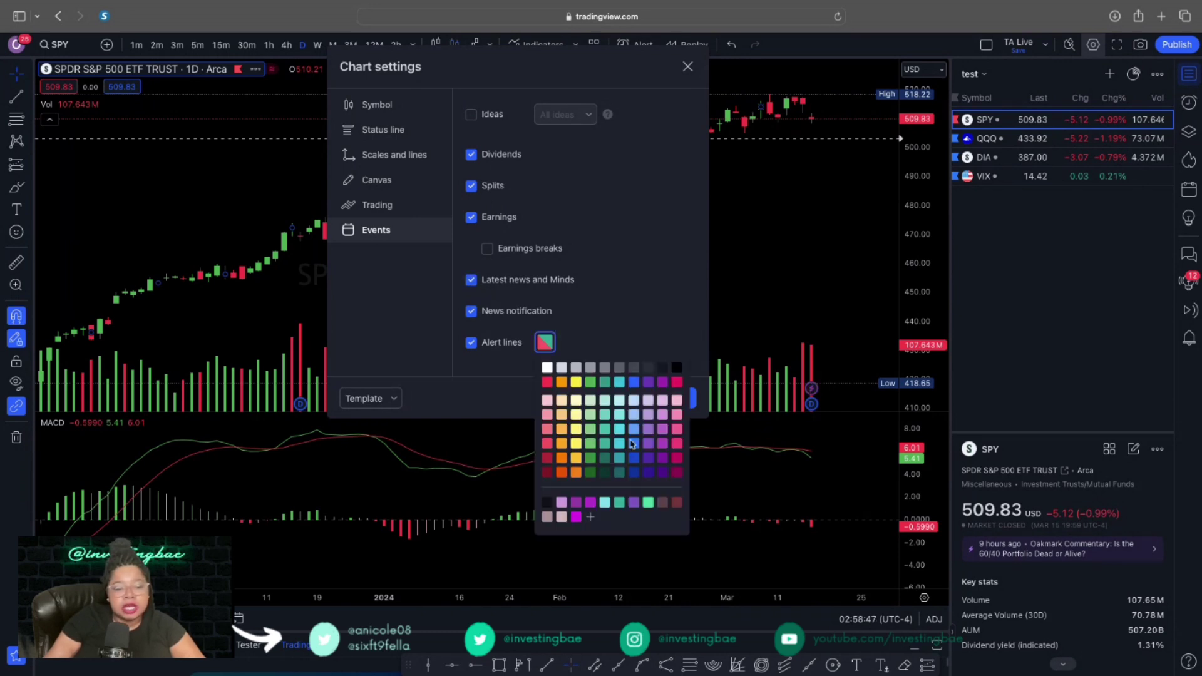
pyautogui.click(640, 296)
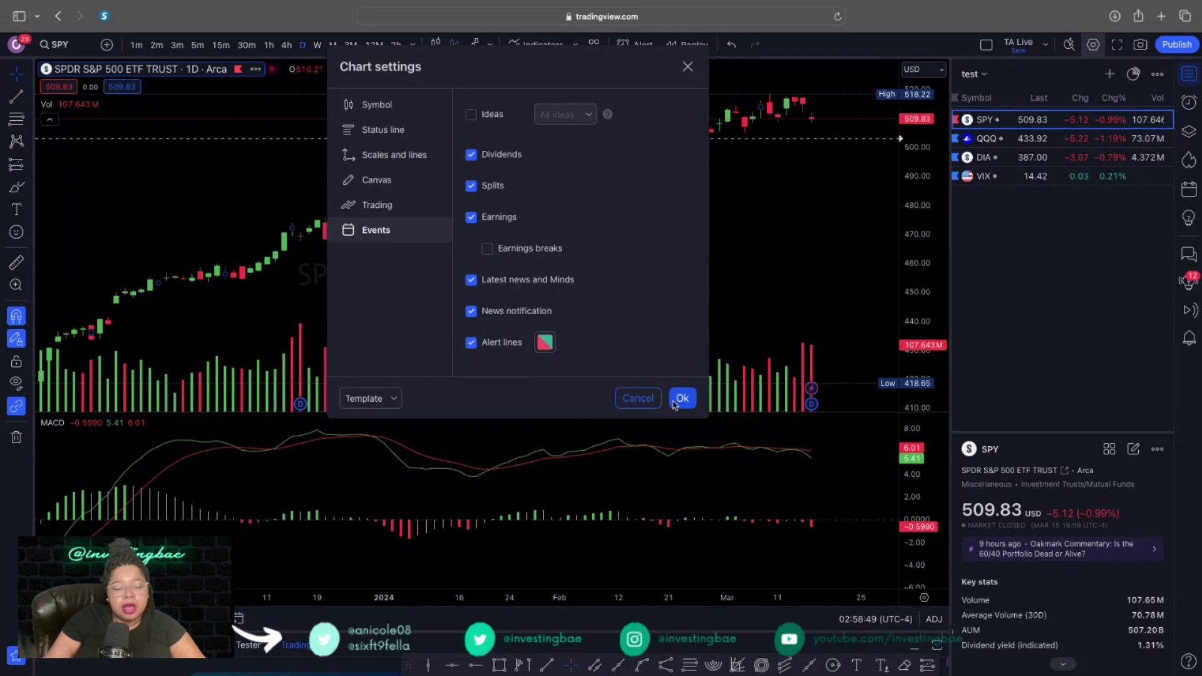
pyautogui.click(680, 399)
pyautogui.moveTo(808, 391)
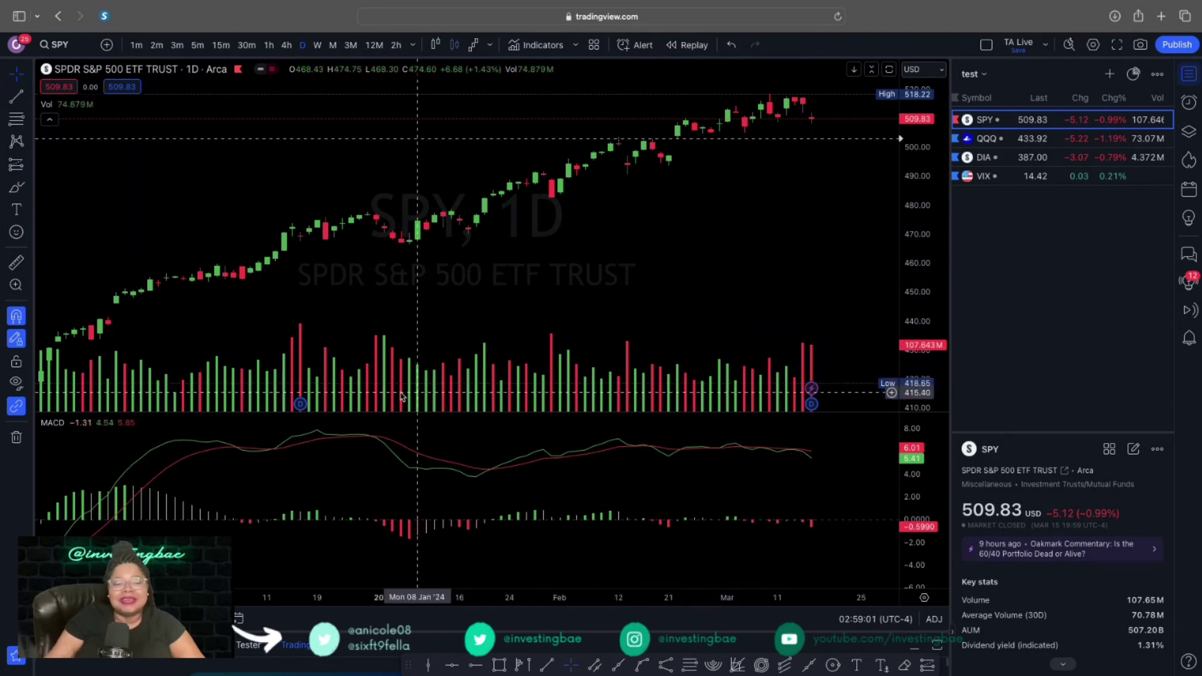
pyautogui.click(300, 404)
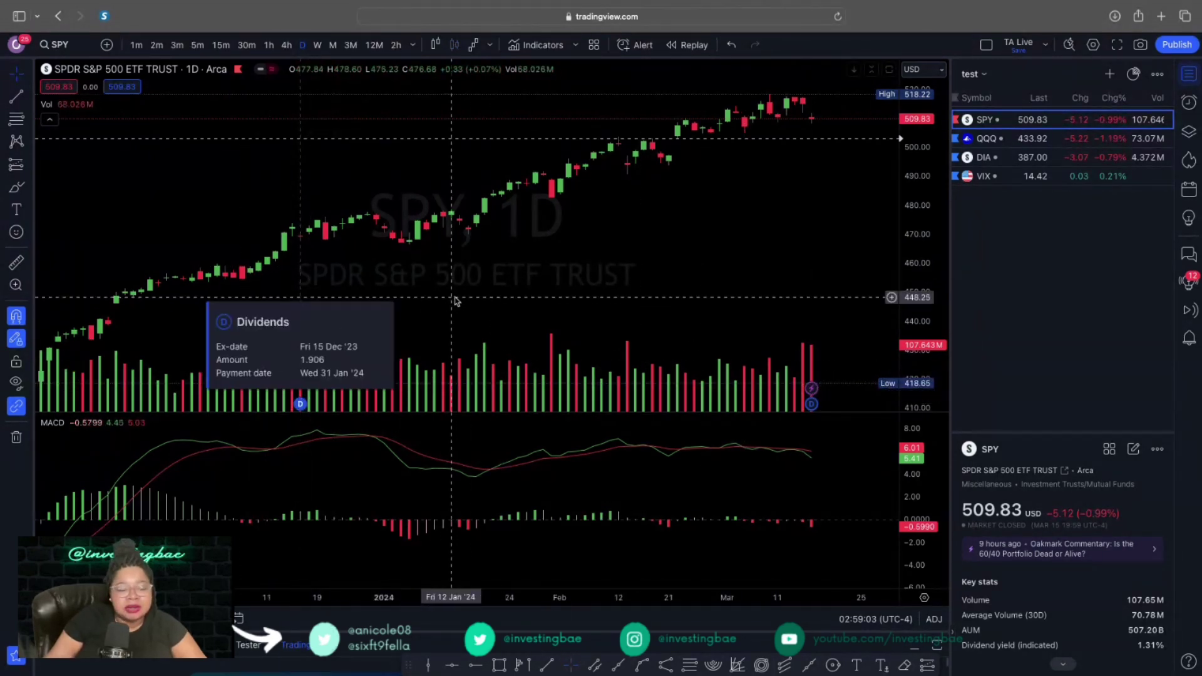
pyautogui.scroll(-6, 455, 302)
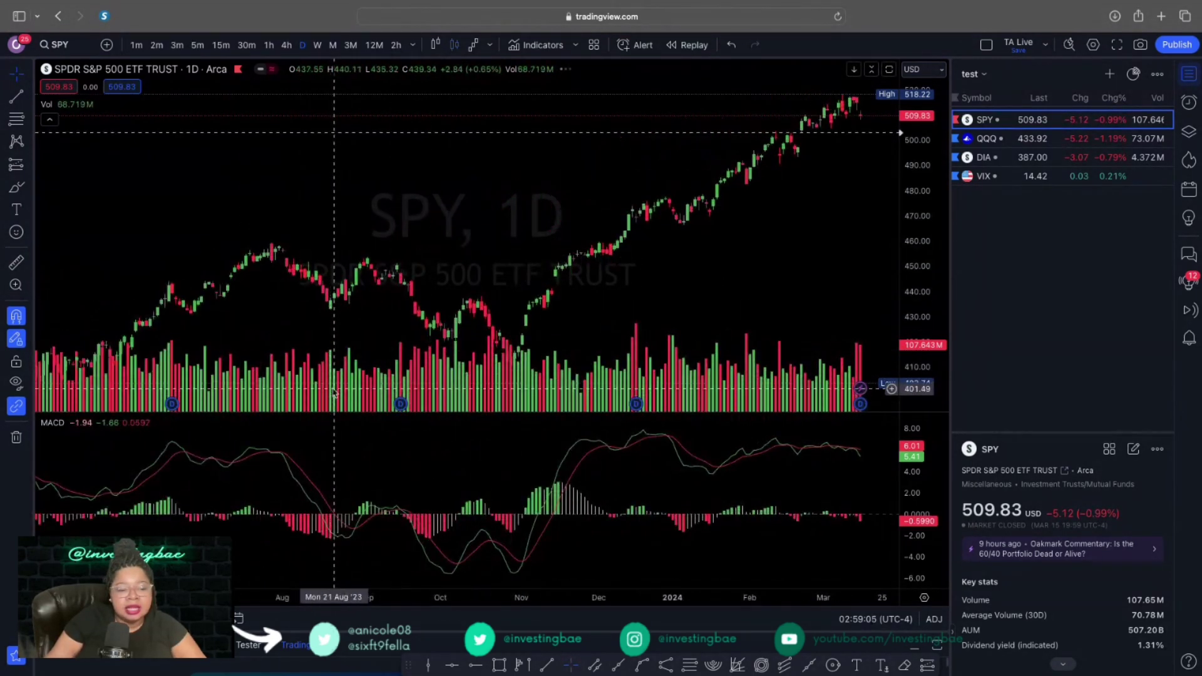
pyautogui.scroll(5, 334, 392)
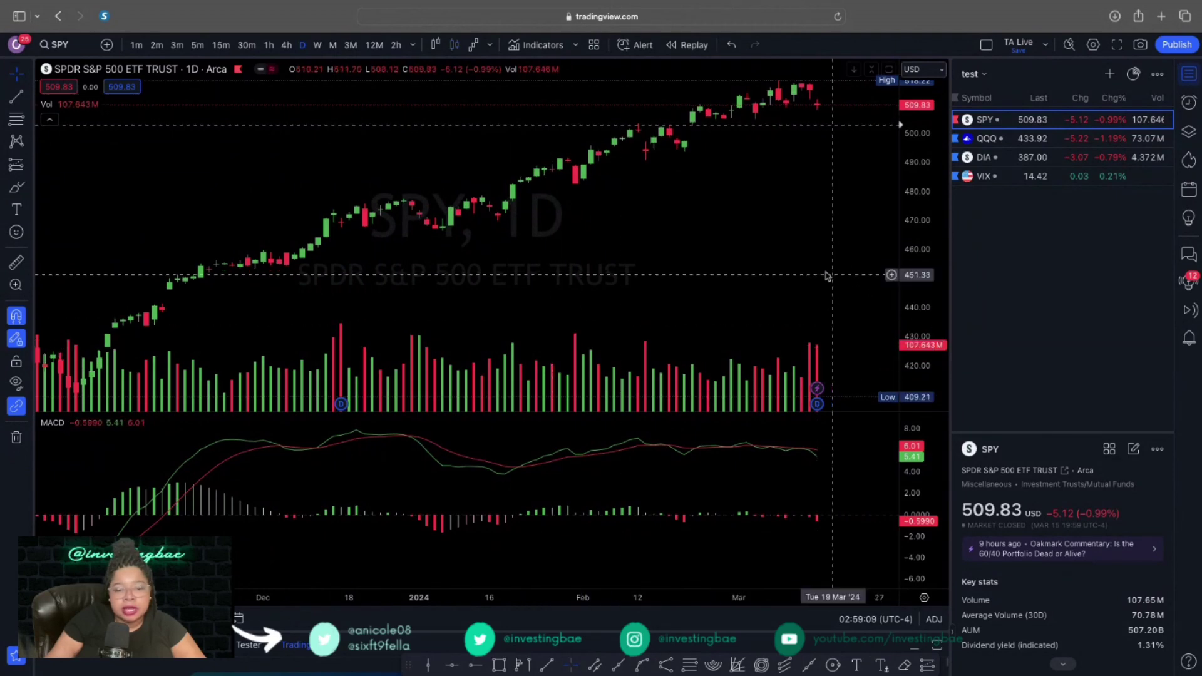
pyautogui.moveTo(827, 275); pyautogui.dragTo(770, 279)
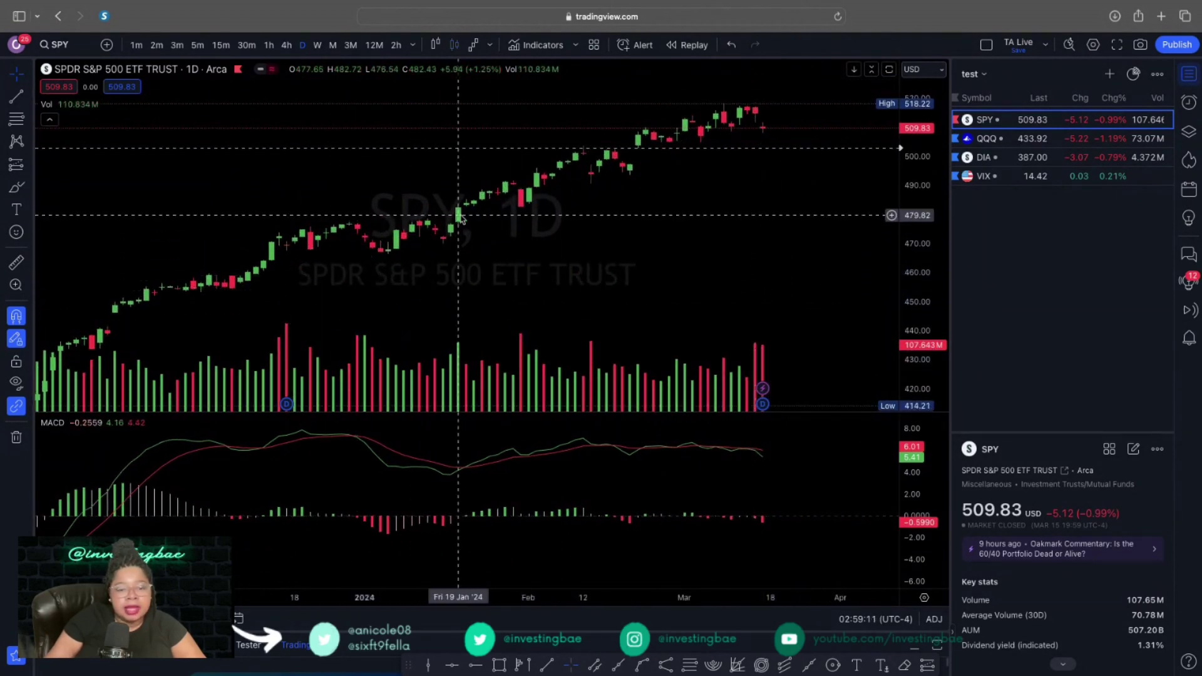
pyautogui.click(28, 82)
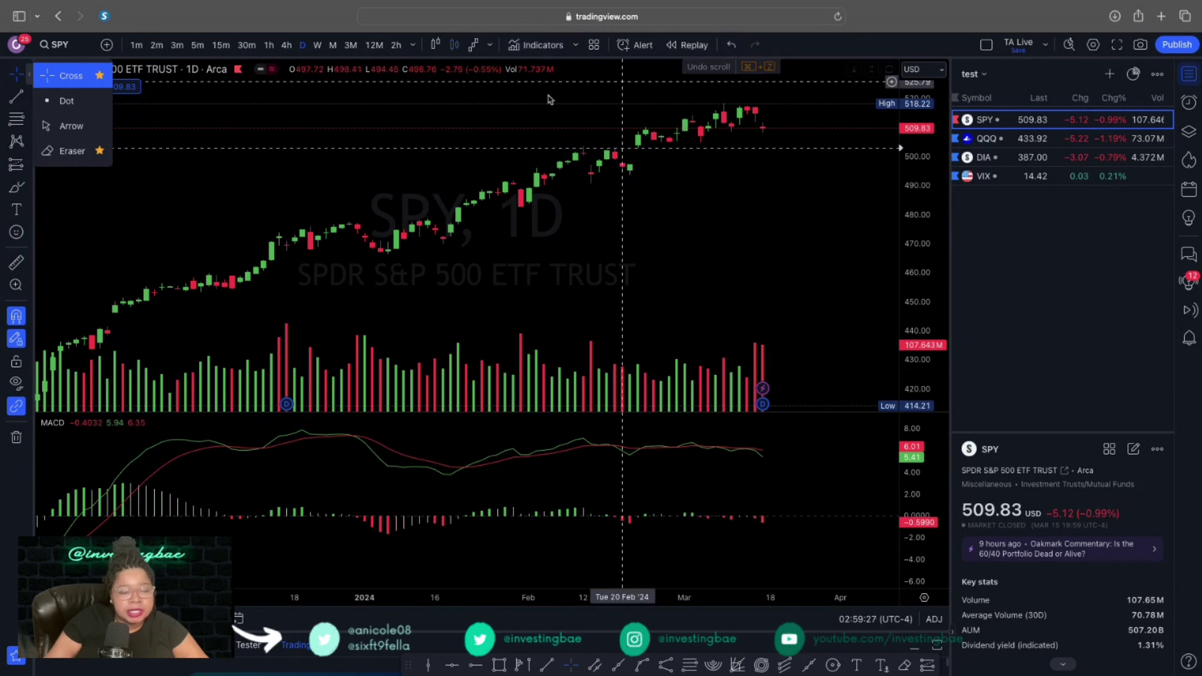
pyautogui.click(30, 100)
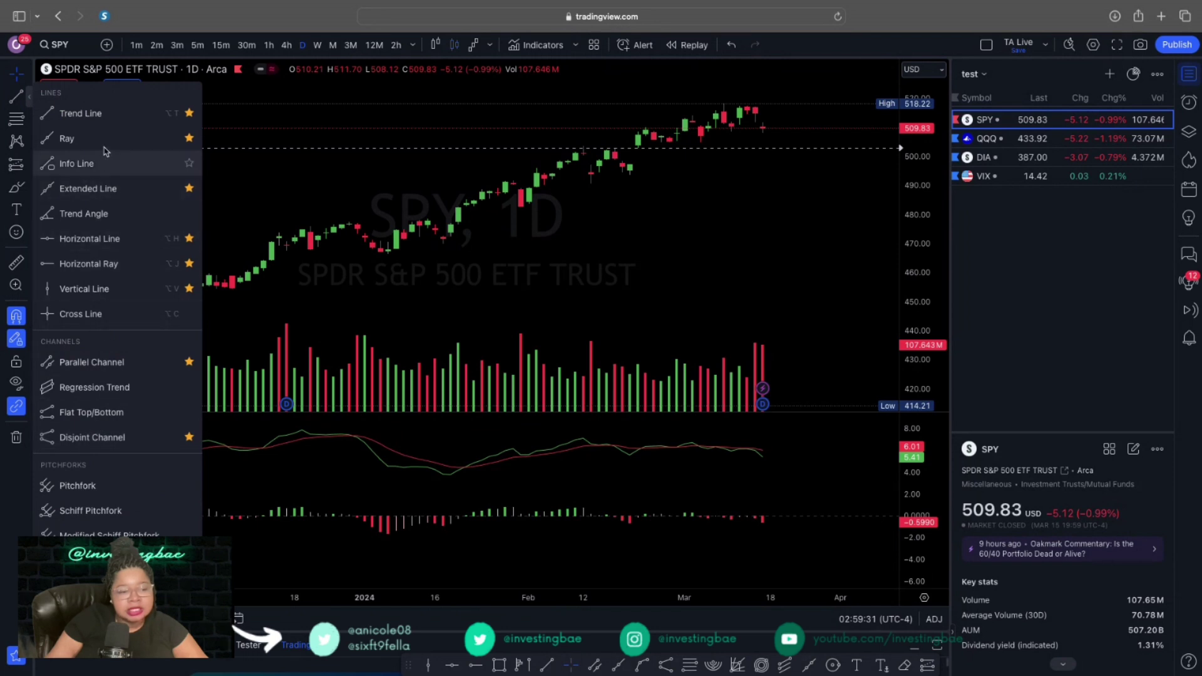
pyautogui.hotkey('alt', 't')
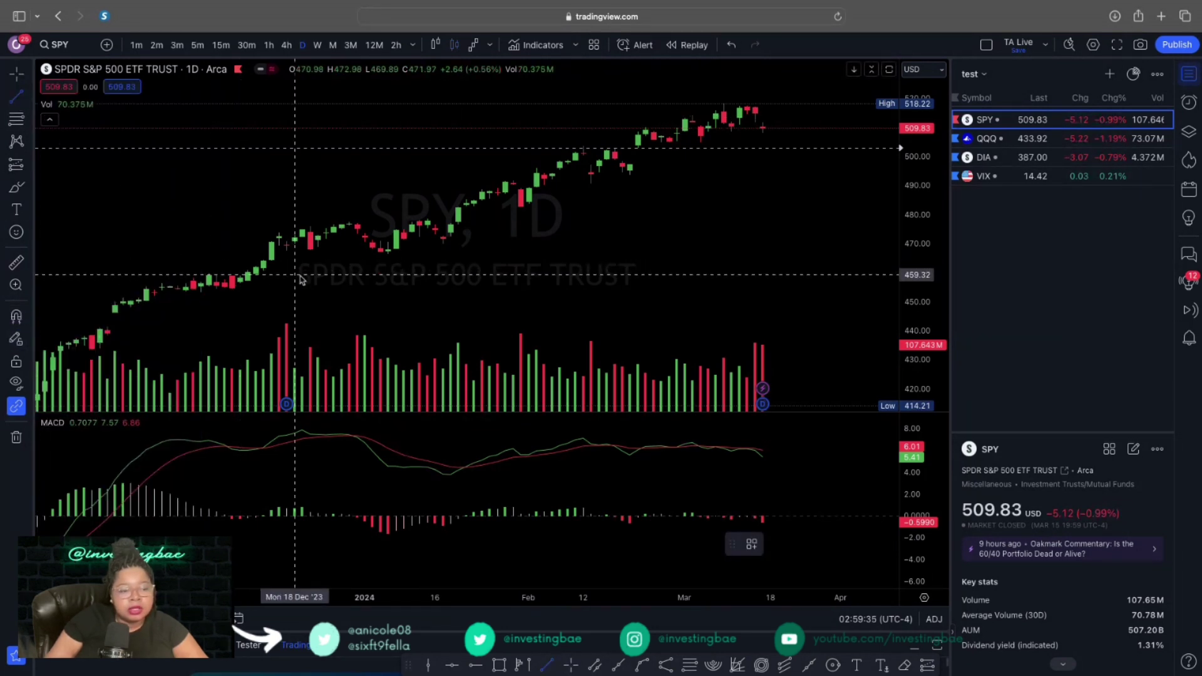
pyautogui.click(373, 270)
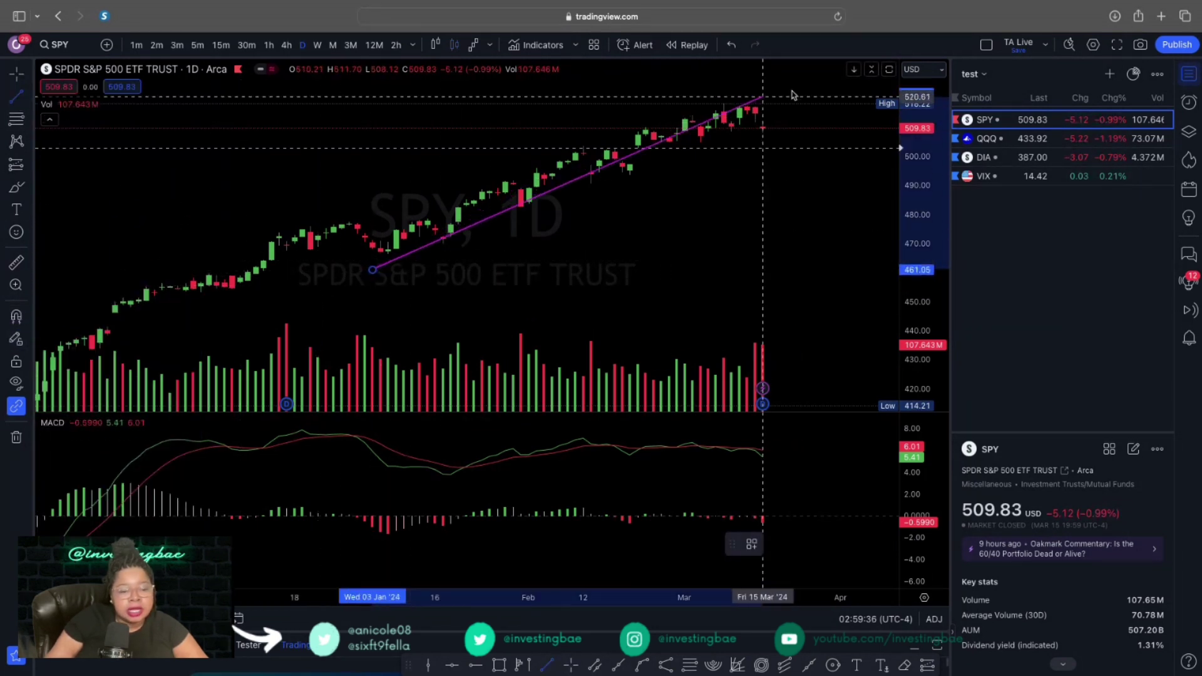
pyautogui.click(841, 98)
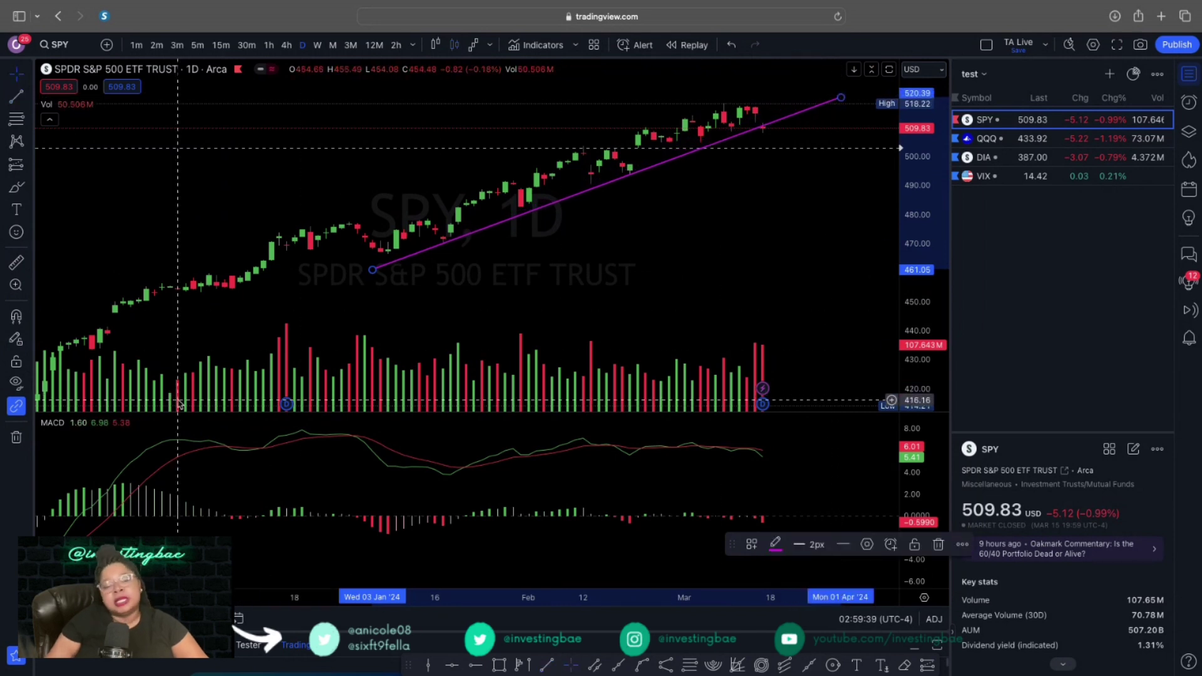
pyautogui.press('super+z')
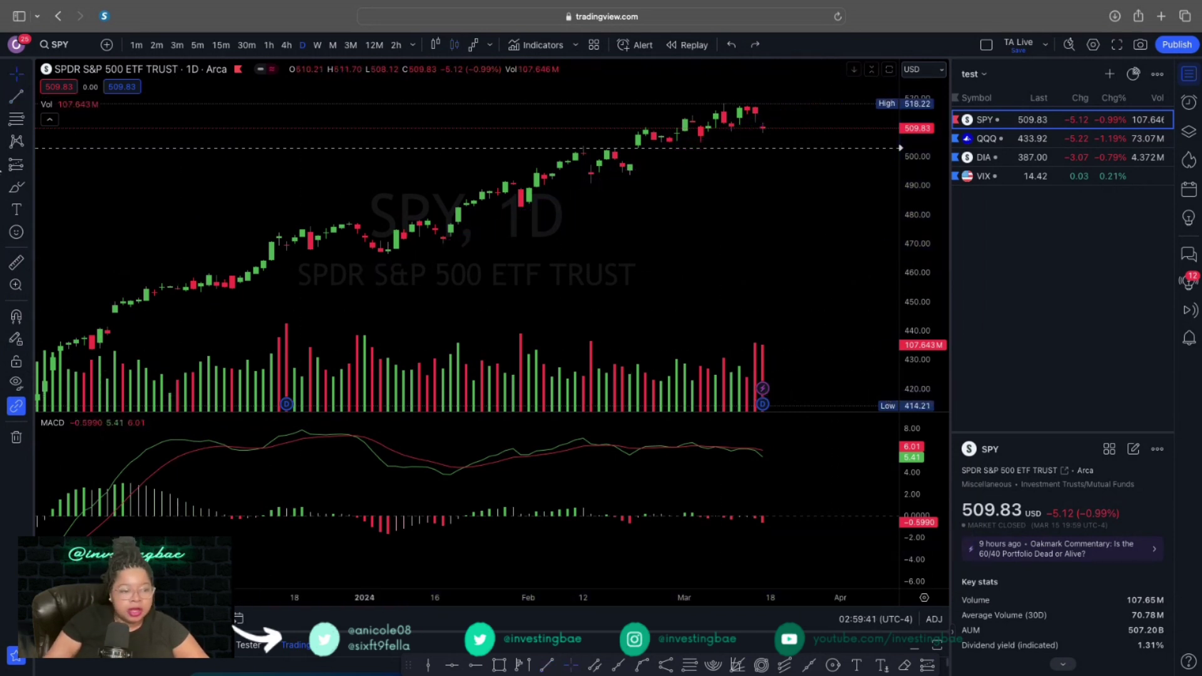
# Browse the Lines, Fib/Gann, Patterns, Forecasting and Brushes drawing-tool flyouts in the left toolbar.
pyautogui.click(28, 102)
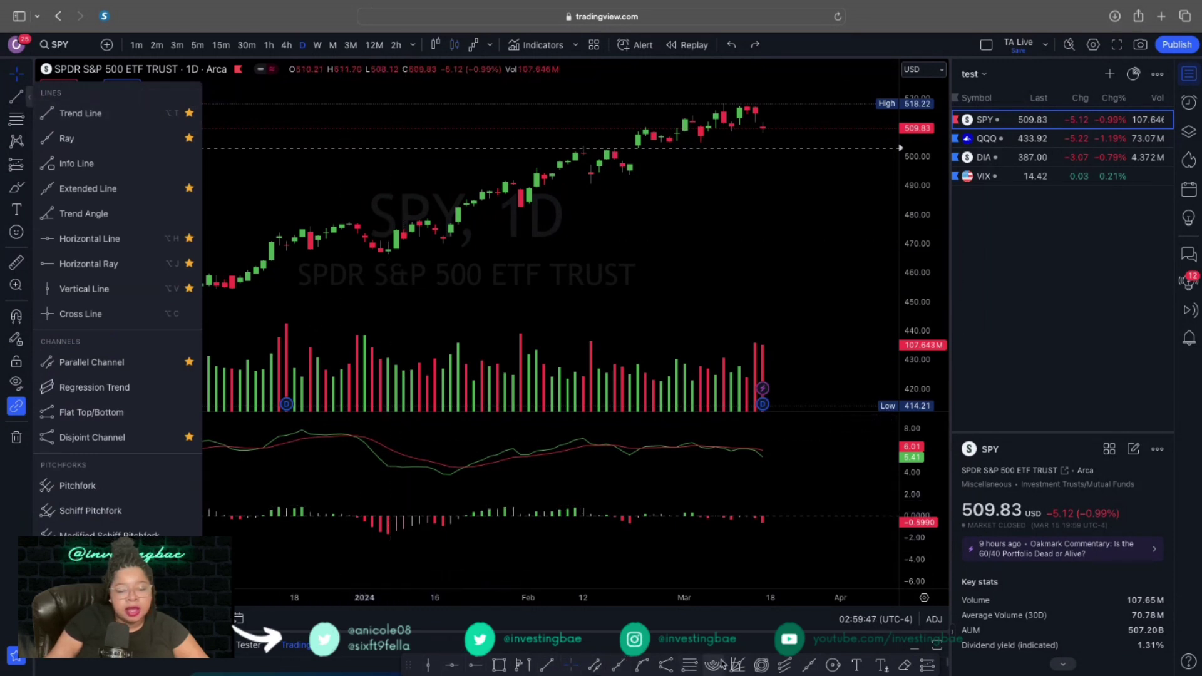
pyautogui.click(28, 126)
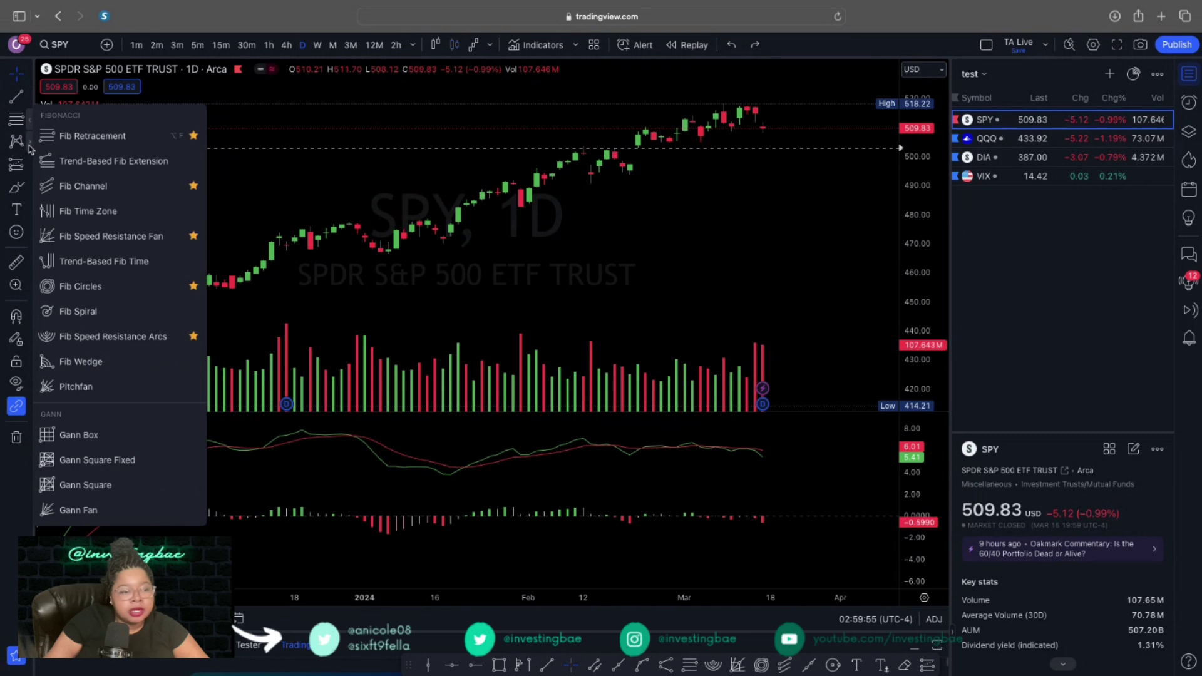
pyautogui.click(29, 148)
pyautogui.click(31, 164)
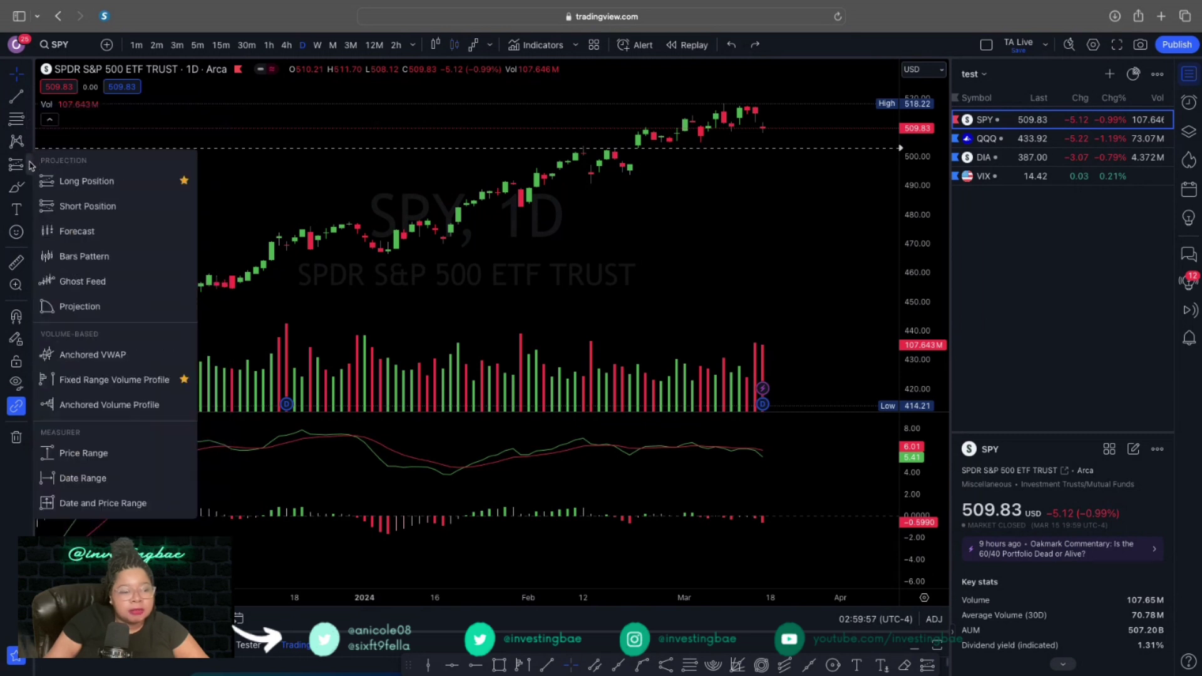
pyautogui.click(30, 186)
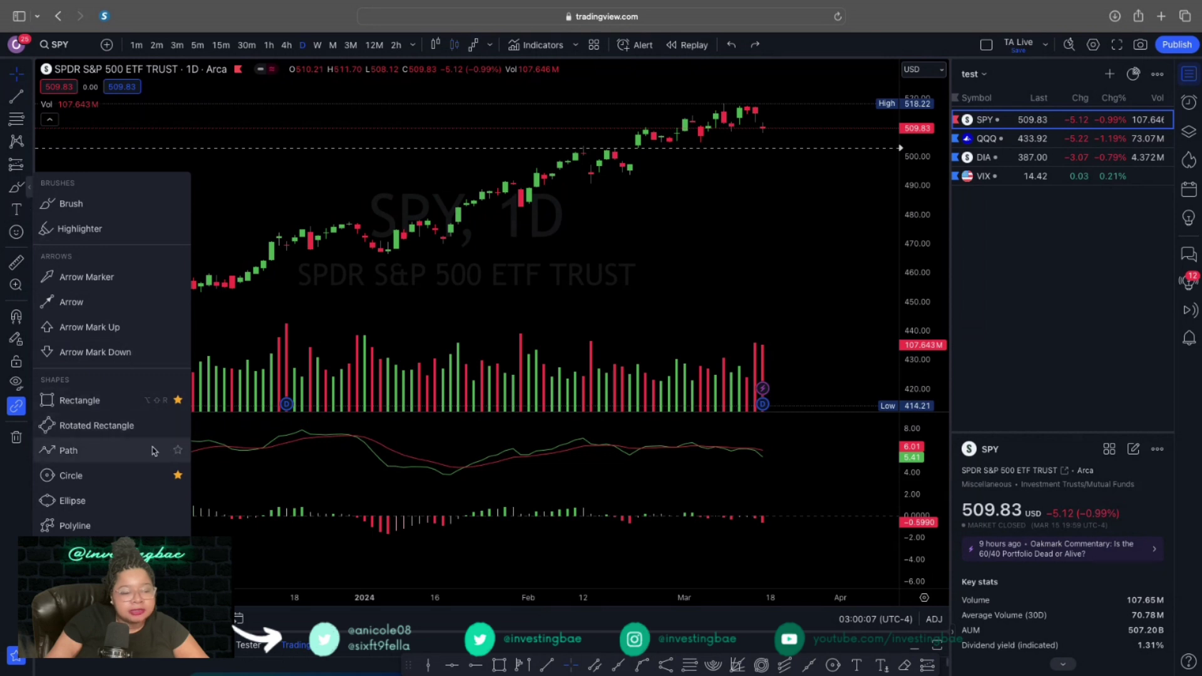
# Look through the Text and note tools, then bring up the emoji and Icons picker.
pyautogui.click(24, 212)
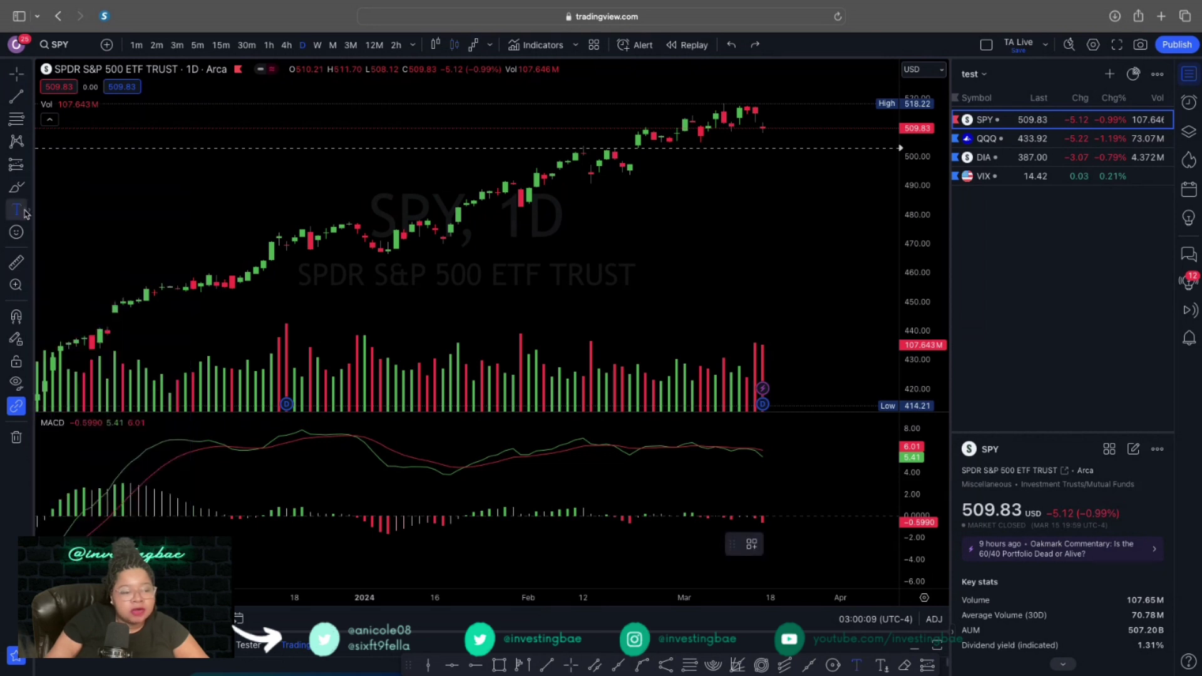
pyautogui.click(28, 216)
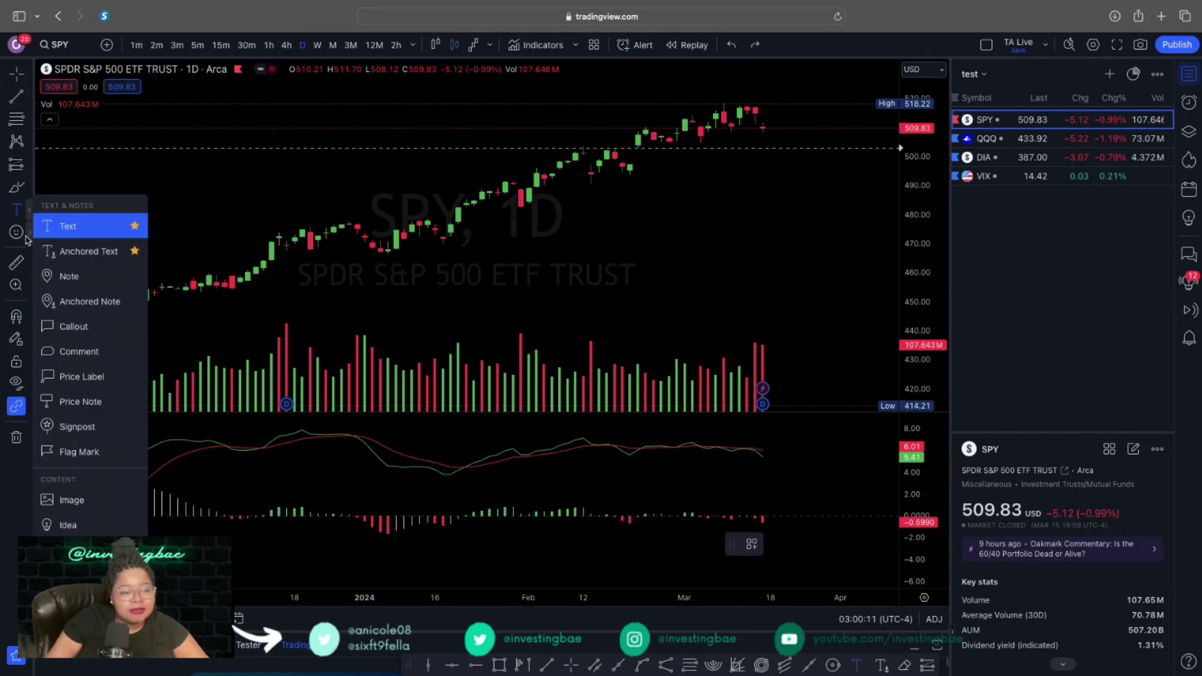
pyautogui.click(28, 238)
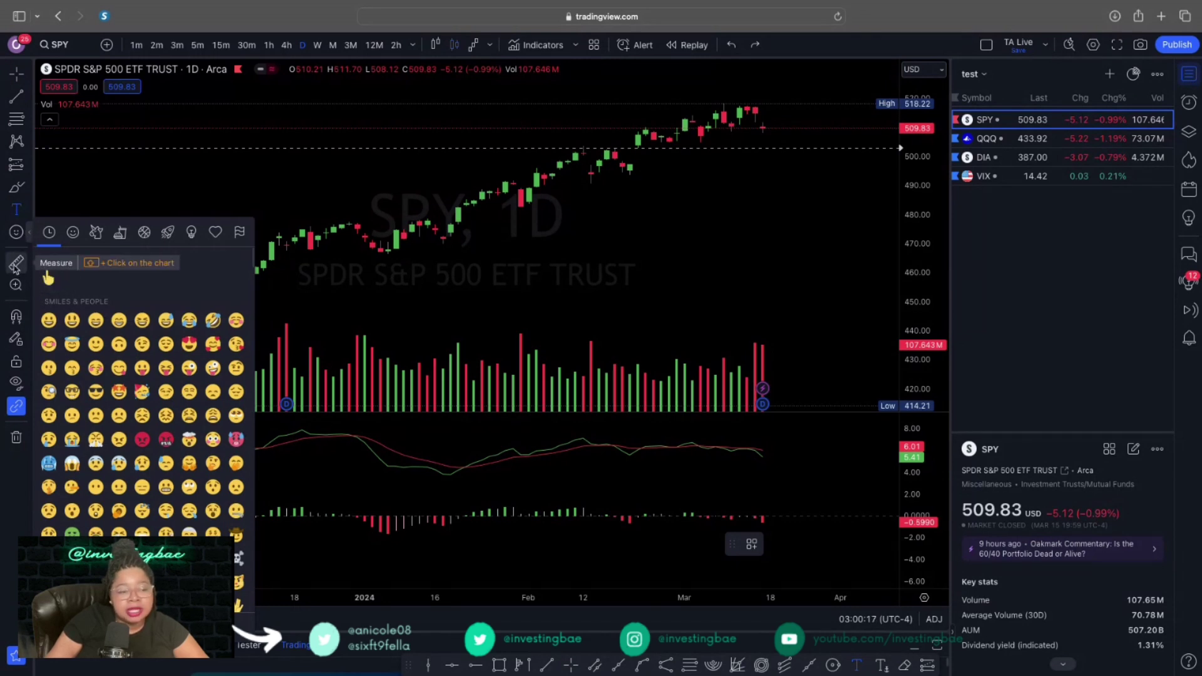
# With the Measure ruler and Magnet mode, take a trial one-bar measurement (5.65, 1.14%), then clear it.
pyautogui.click(16, 265)
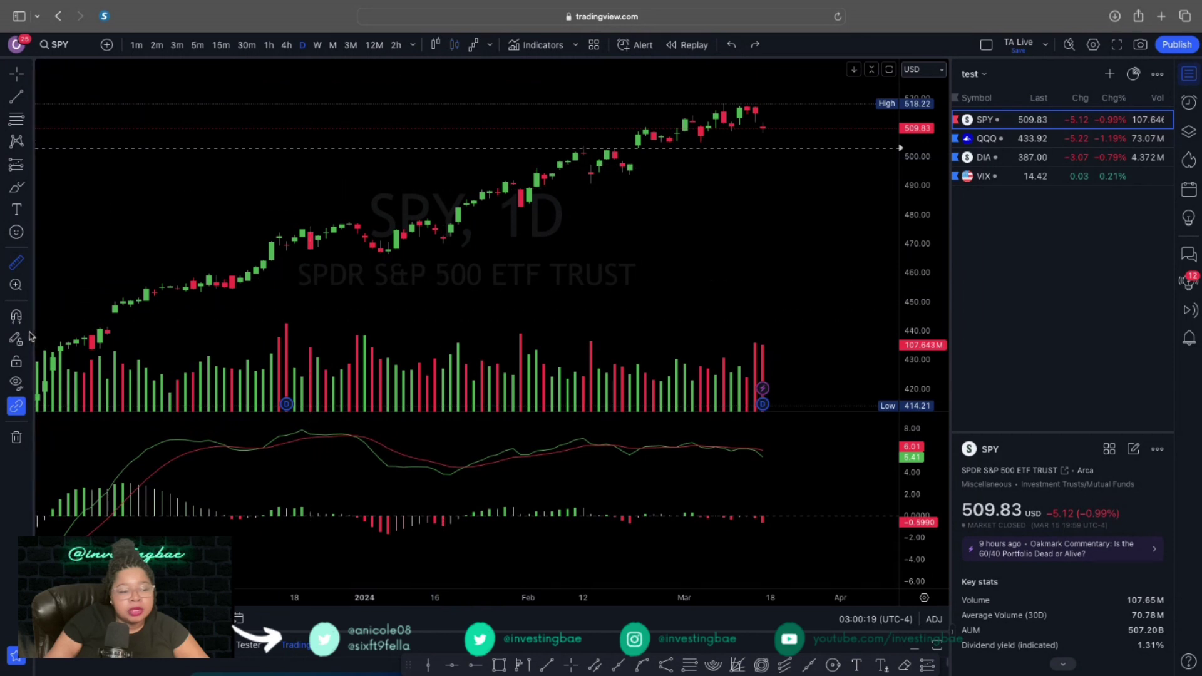
pyautogui.click(16, 316)
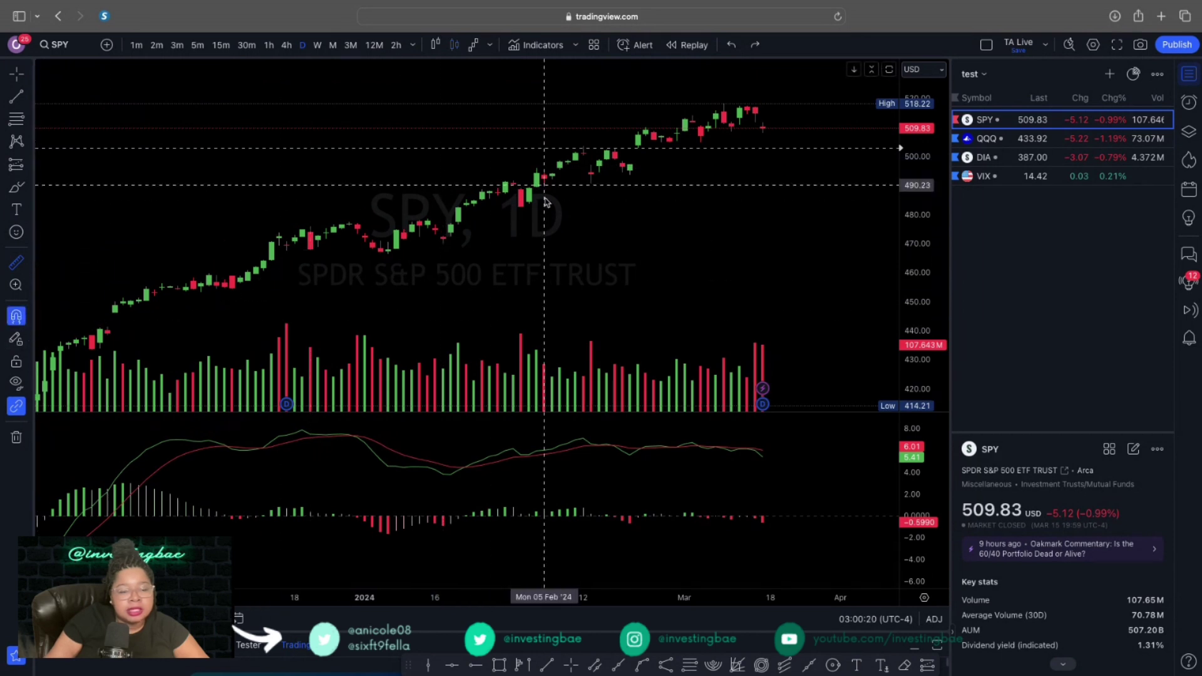
pyautogui.click(630, 165)
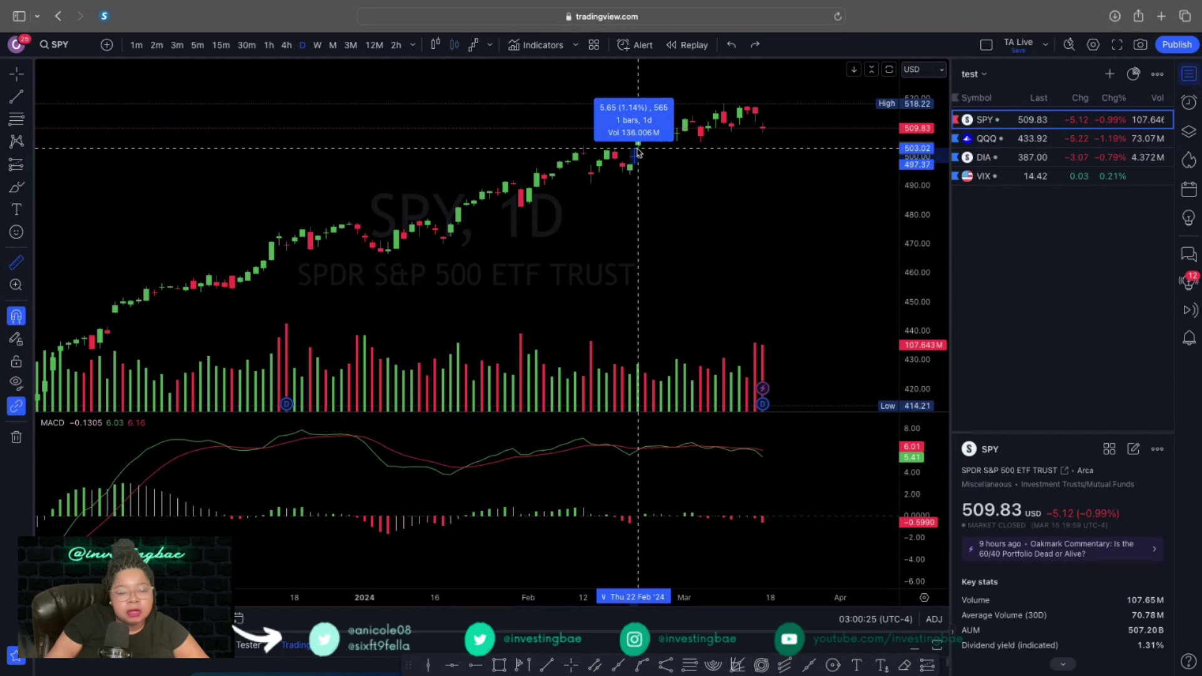
pyautogui.click(638, 150)
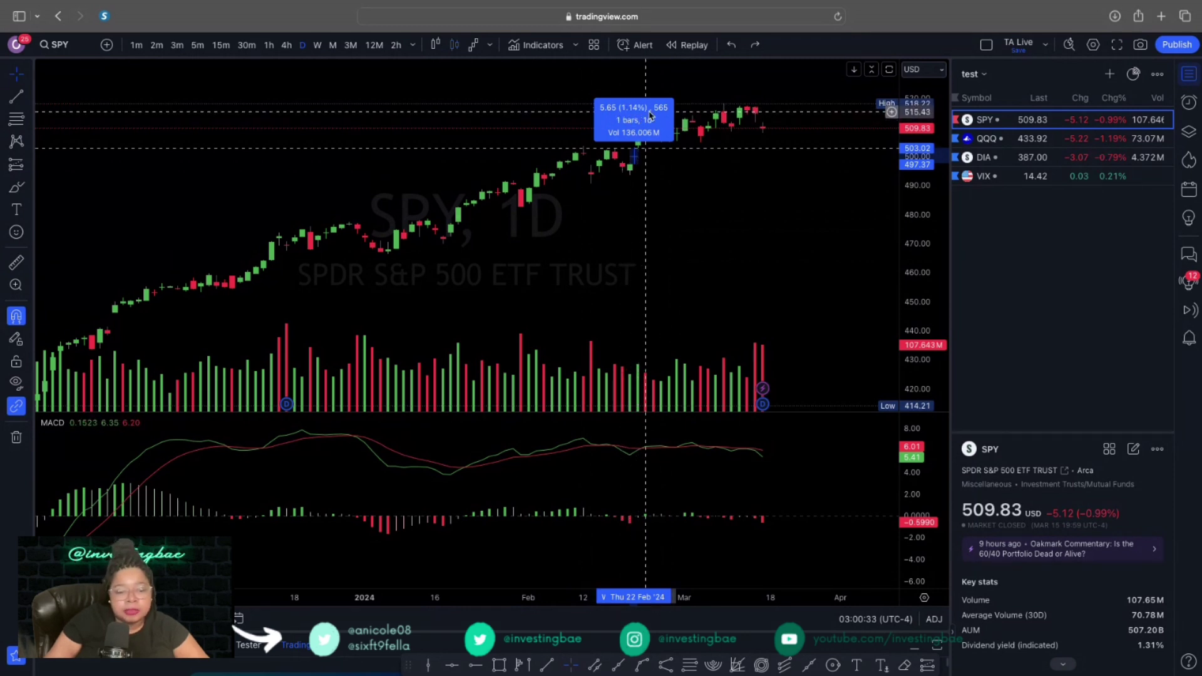
pyautogui.click(740, 191)
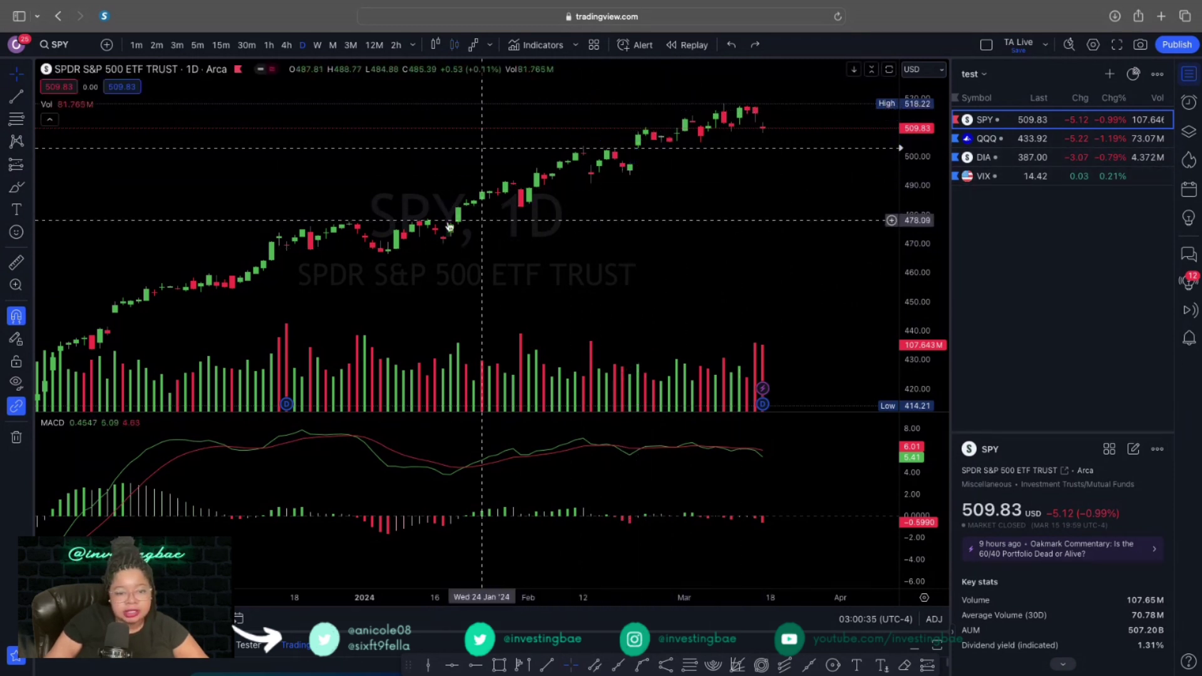
# Measure from the 3 January low to the early-March high: 47.29 points (10.10%) over 45 bars.
pyautogui.click(16, 263)
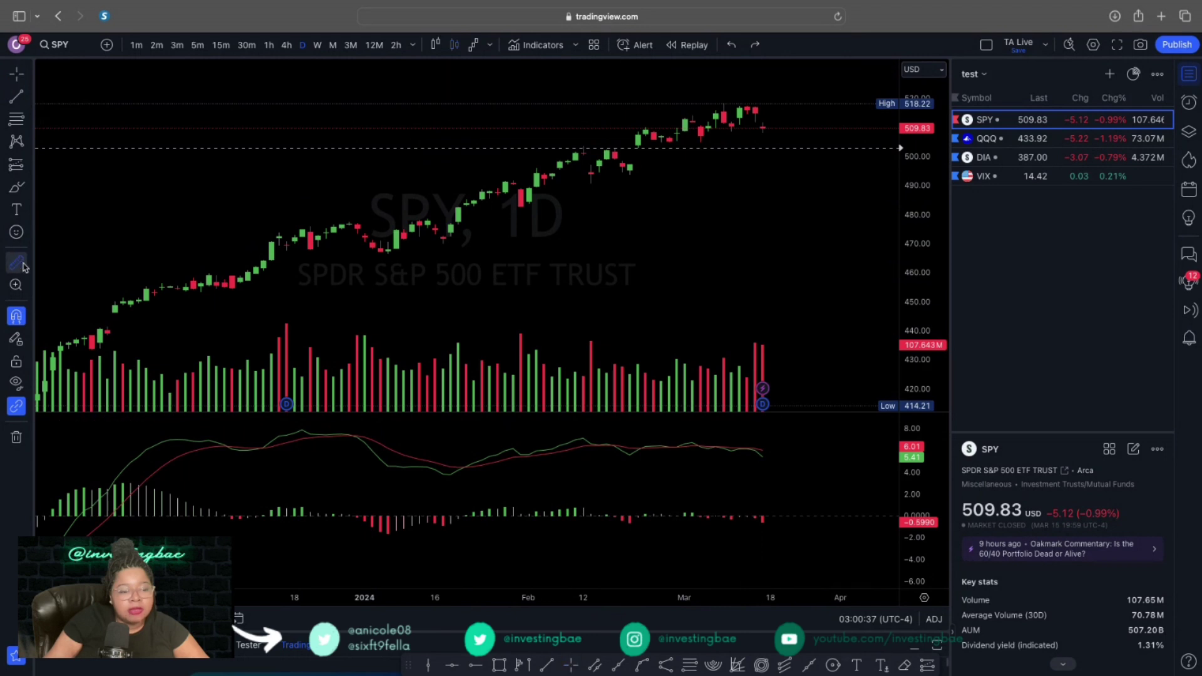
pyautogui.click(375, 257)
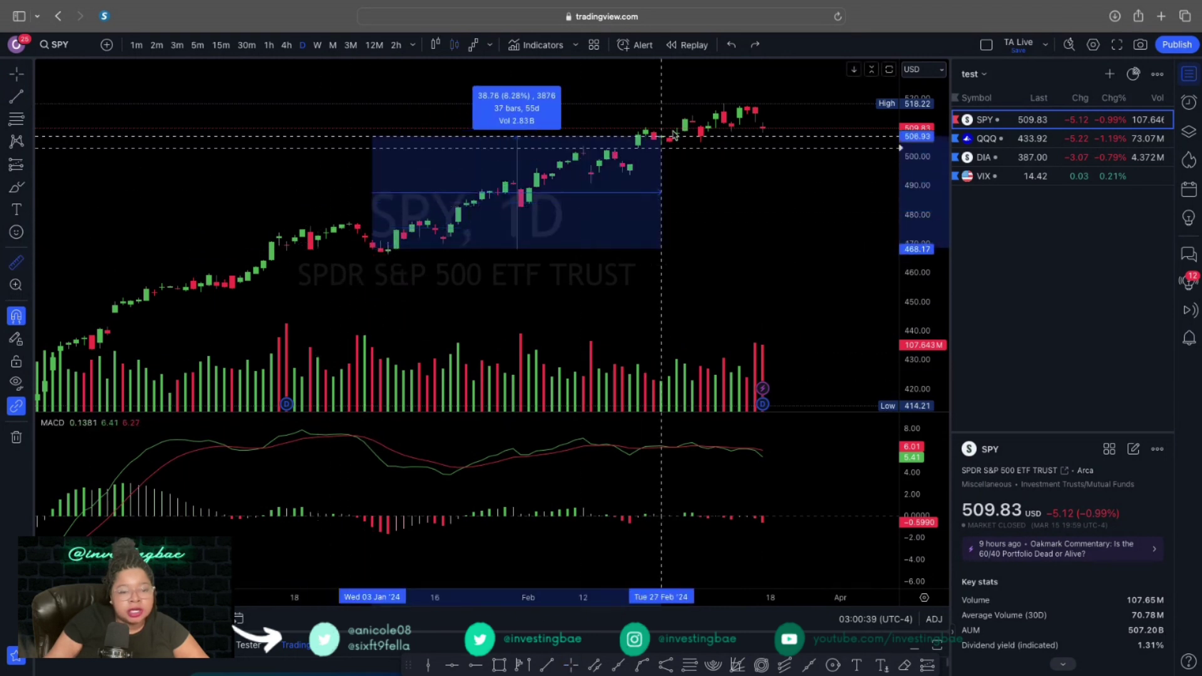
pyautogui.click(722, 112)
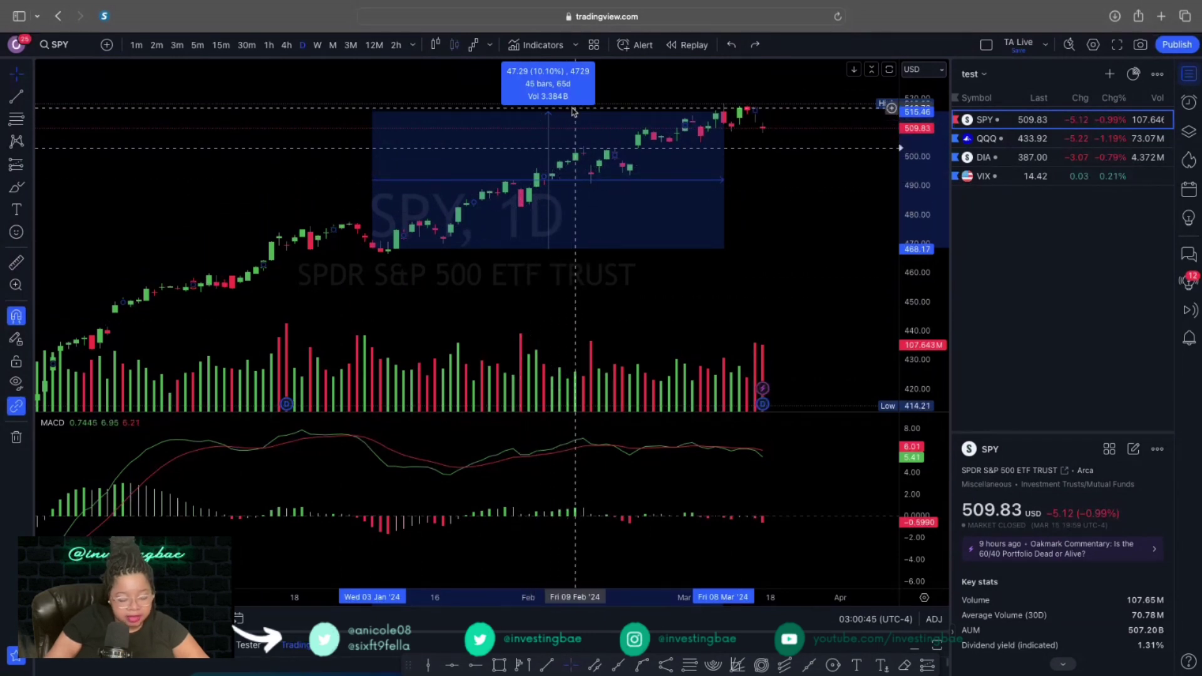
pyautogui.hscroll(-3, 268, 336)
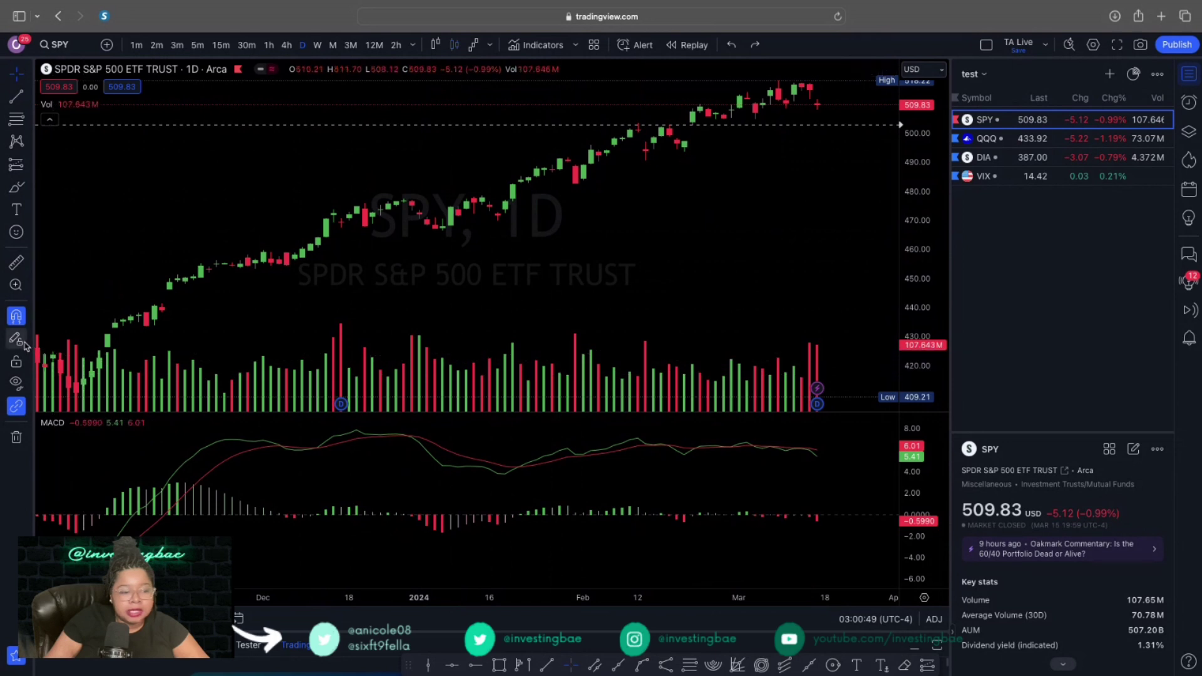
# Place a magnet-snapped horizontal support ray at the 8 January candle low, 468.30.
pyautogui.click(16, 95)
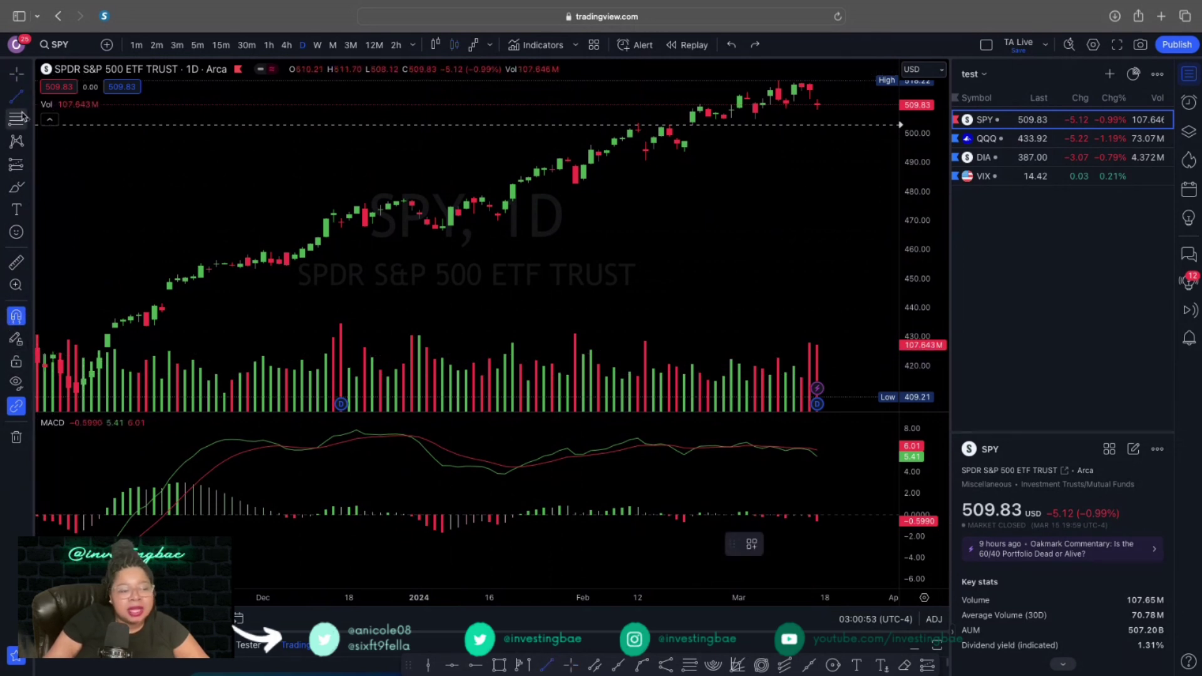
pyautogui.click(23, 94)
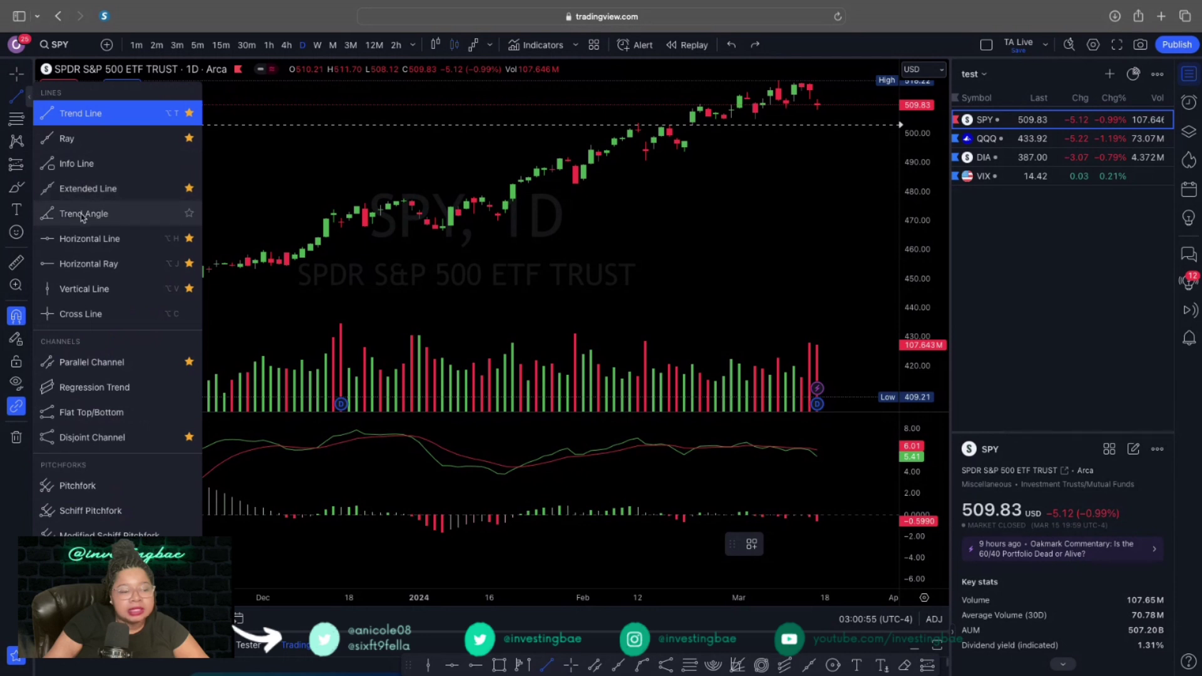
pyautogui.click(78, 249)
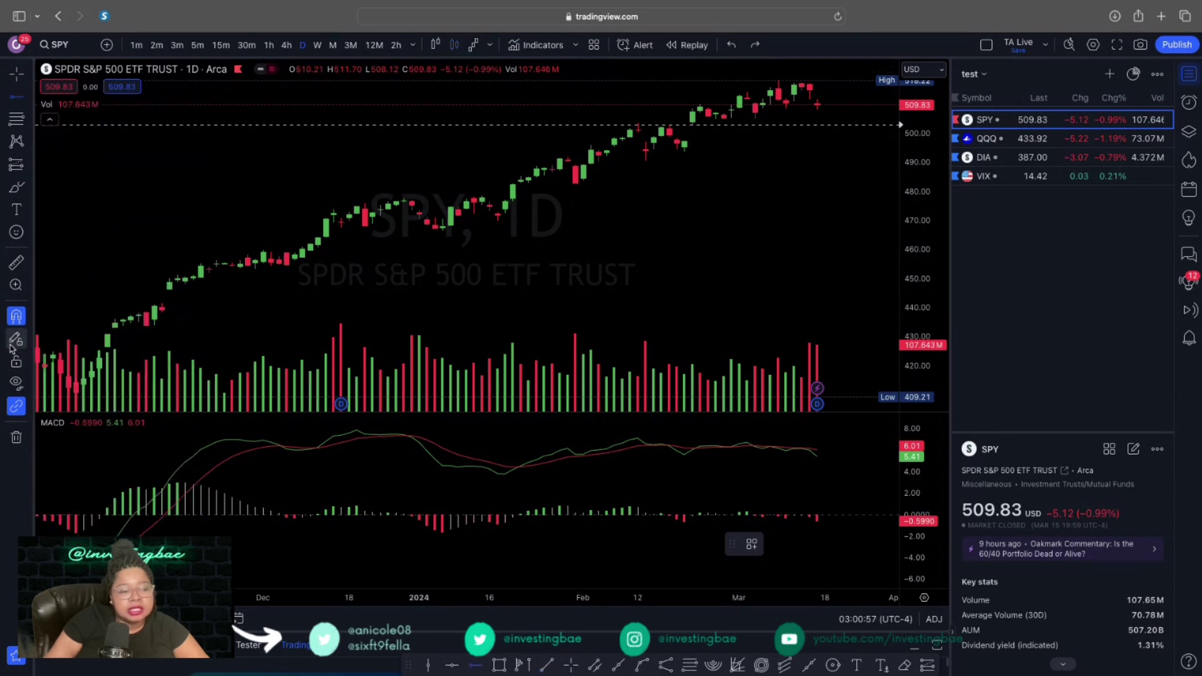
pyautogui.click(16, 318)
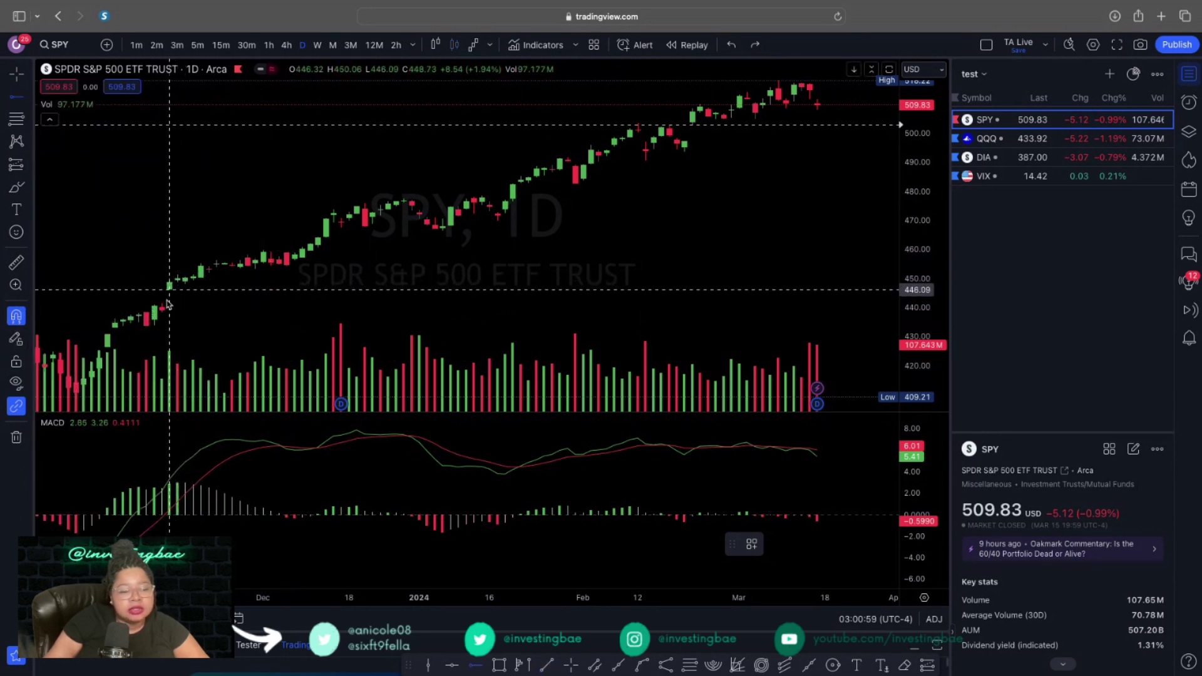
pyautogui.click(448, 234)
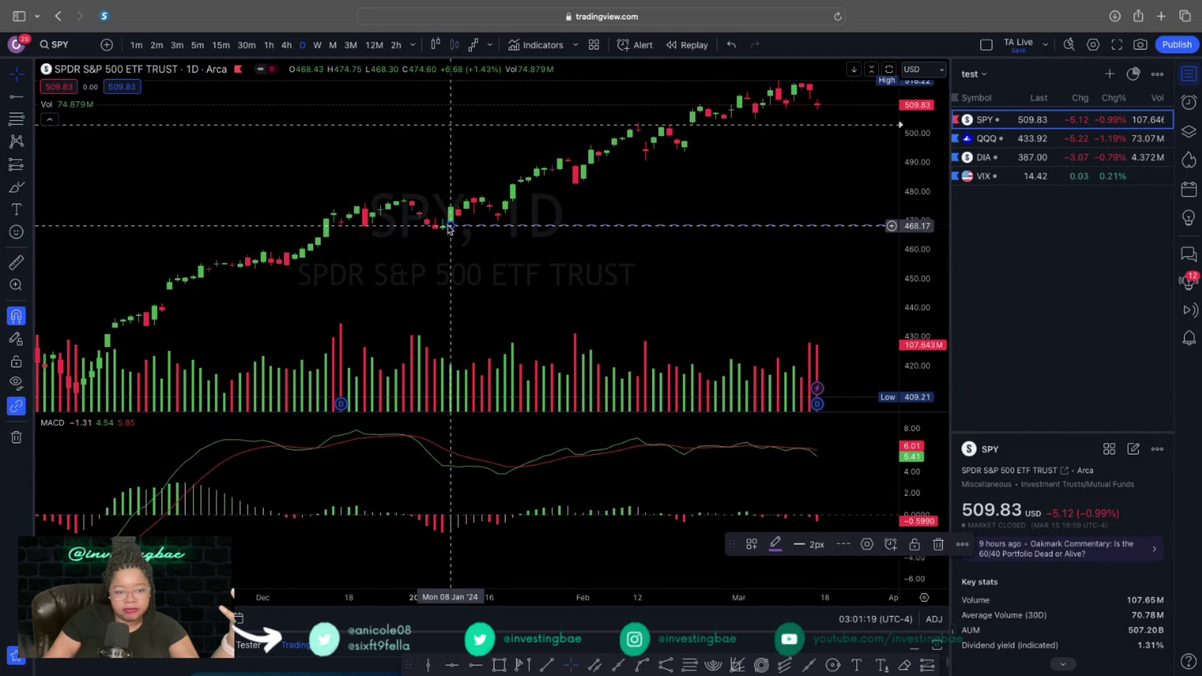
# In the ray's settings, check its price coordinates and enter the label text 'support'.
pyautogui.doubleClick(450, 225)
pyautogui.click(598, 276)
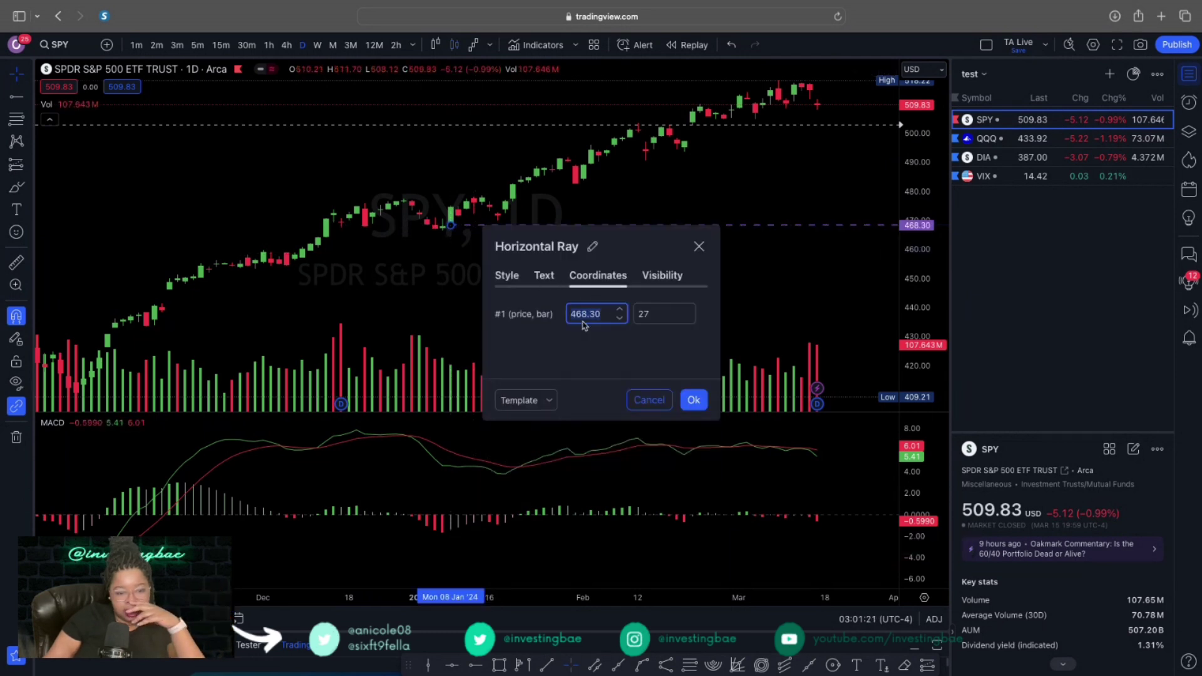
pyautogui.click(558, 284)
pyautogui.click(545, 276)
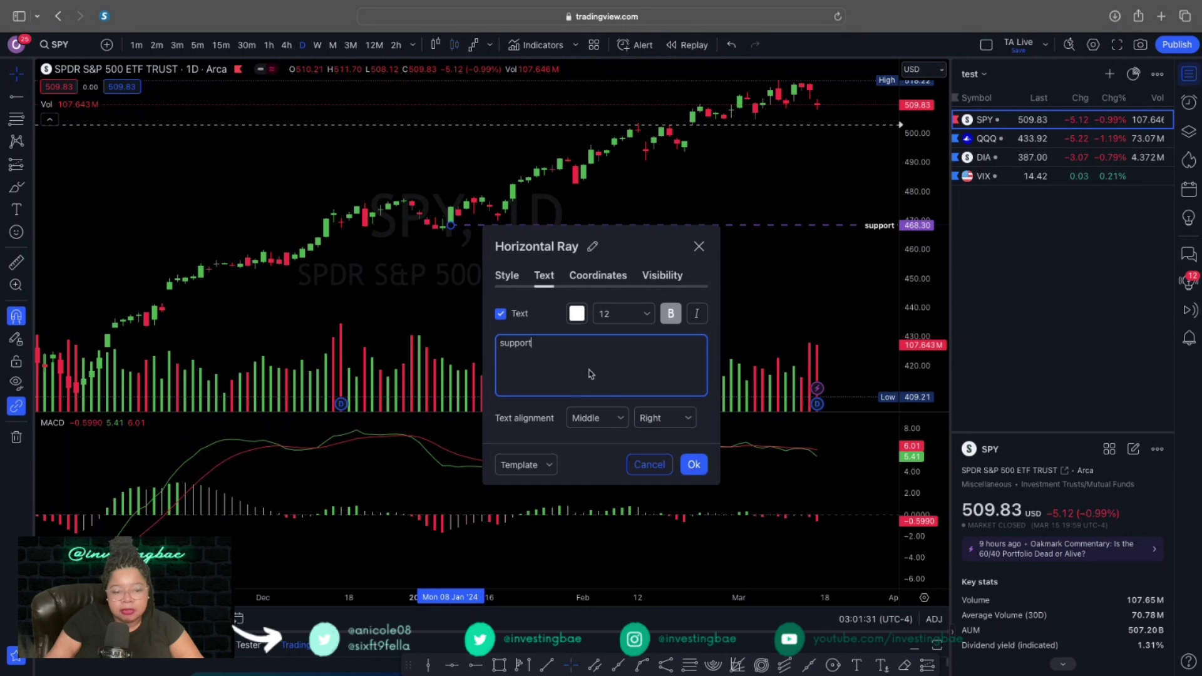
# Set the support ray's line style to dashed and its colour to green, then confirm with Ok.
pyautogui.click(517, 281)
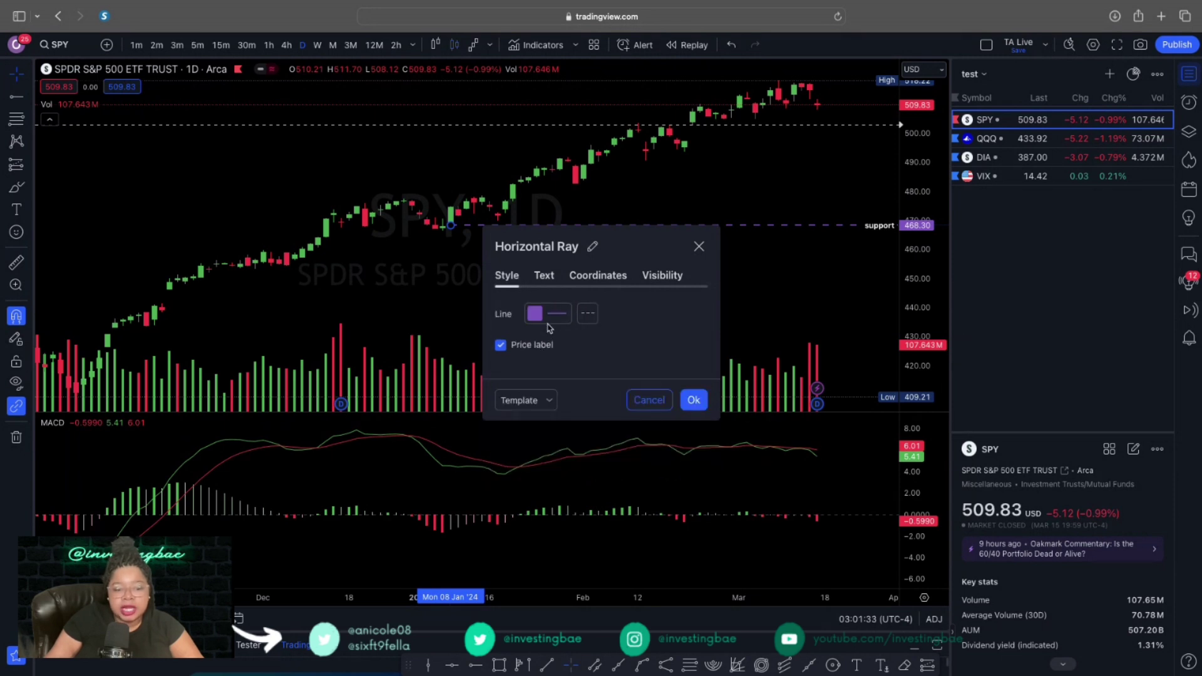
pyautogui.click(587, 315)
pyautogui.click(609, 339)
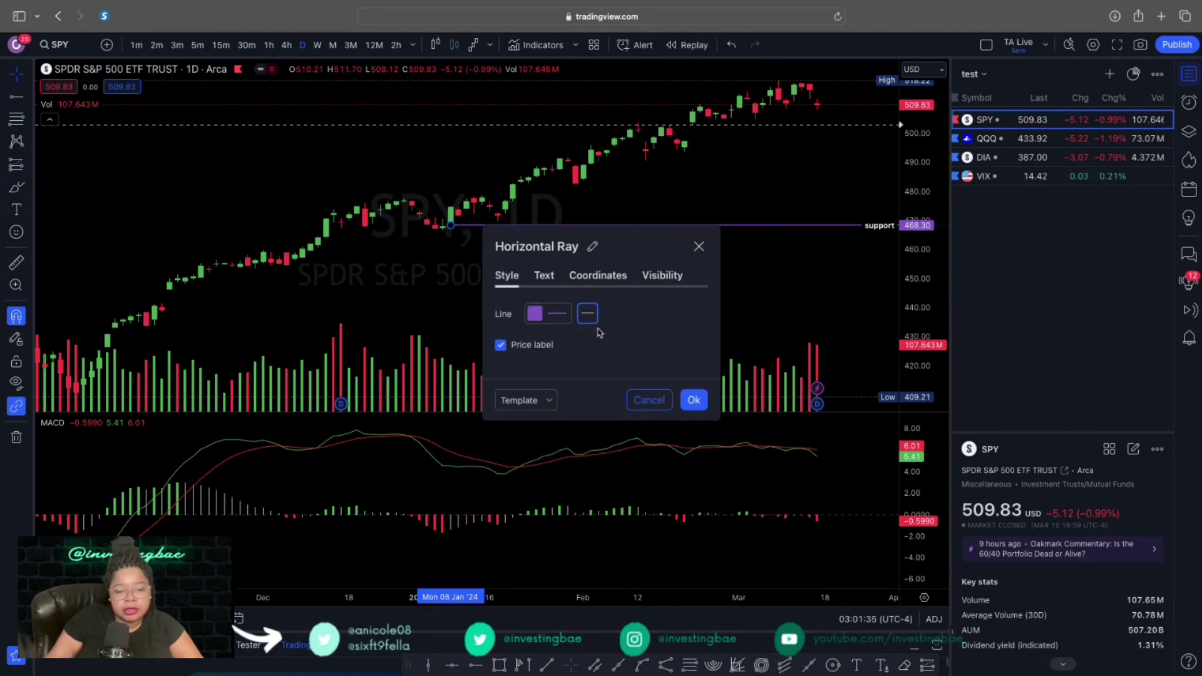
pyautogui.click(591, 320)
pyautogui.click(620, 378)
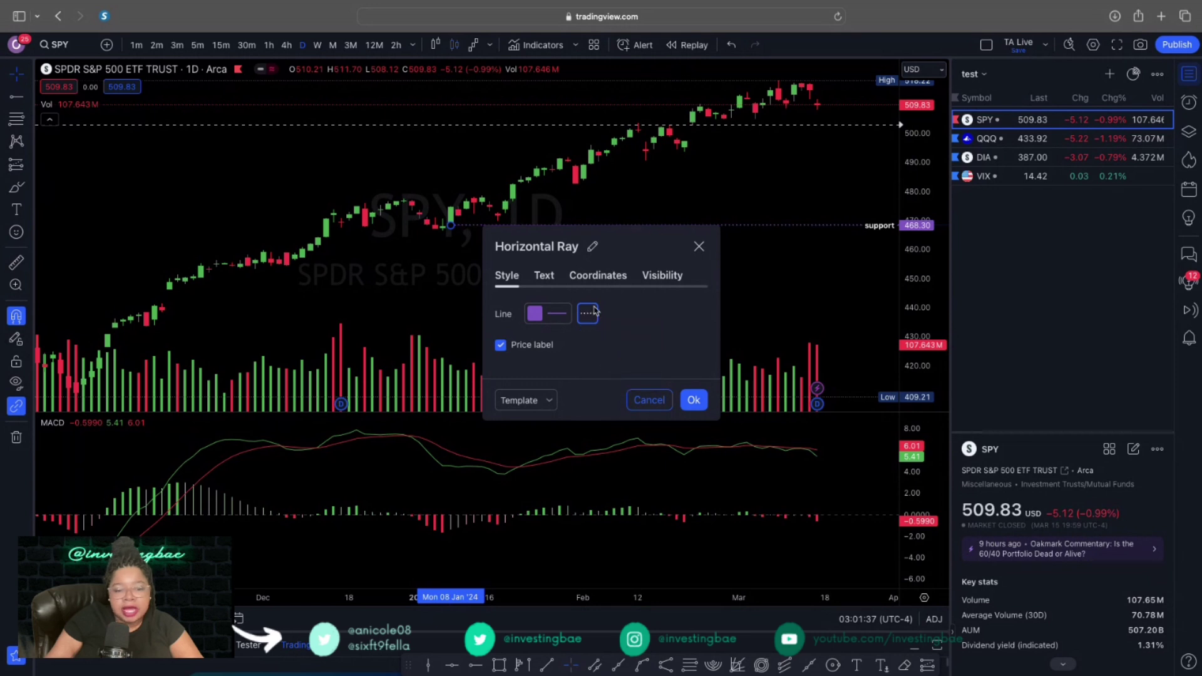
pyautogui.click(590, 316)
pyautogui.click(620, 367)
pyautogui.click(551, 315)
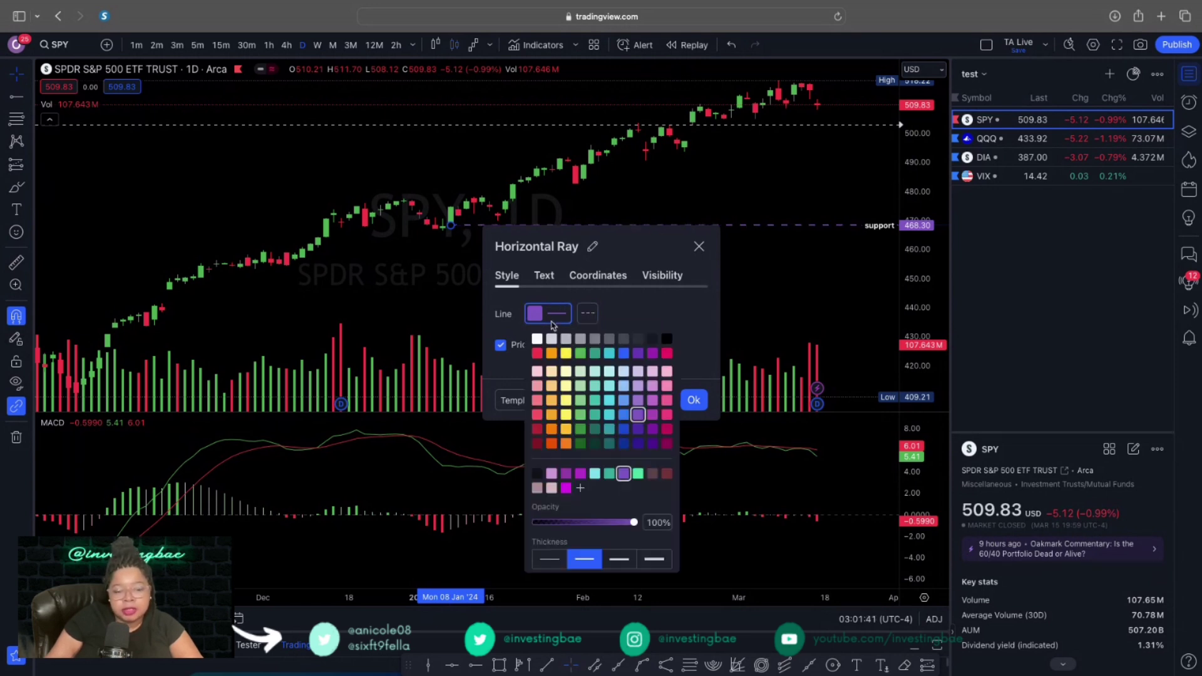
pyautogui.click(580, 354)
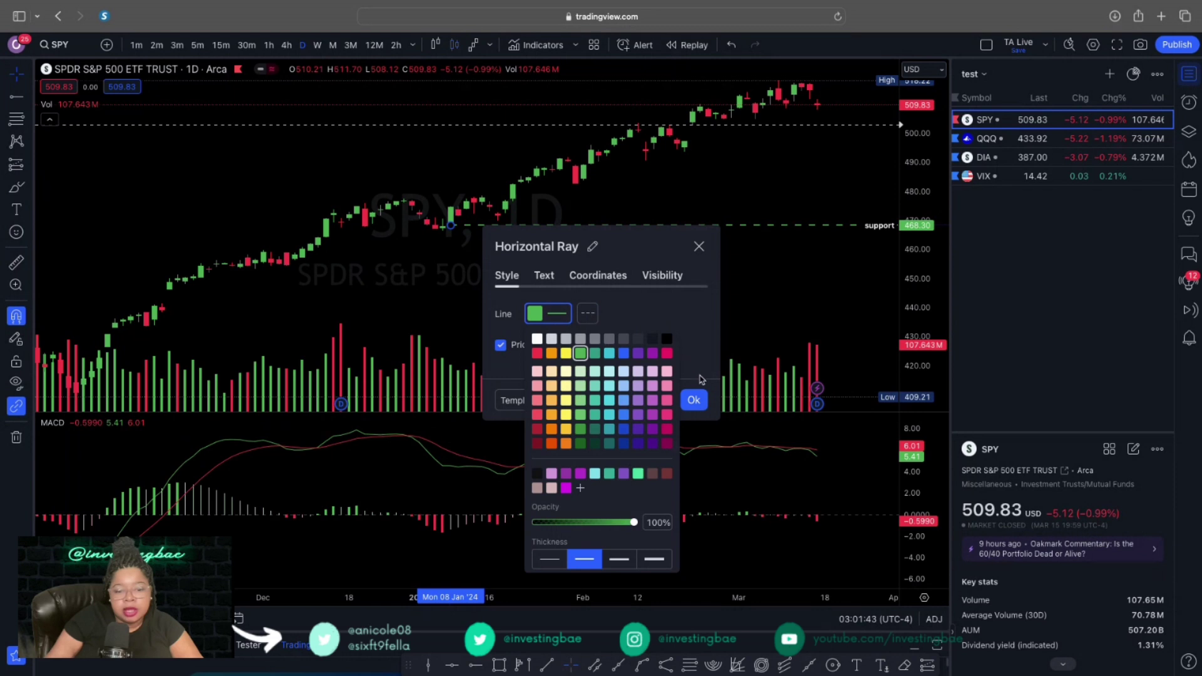
pyautogui.click(704, 398)
pyautogui.click(701, 400)
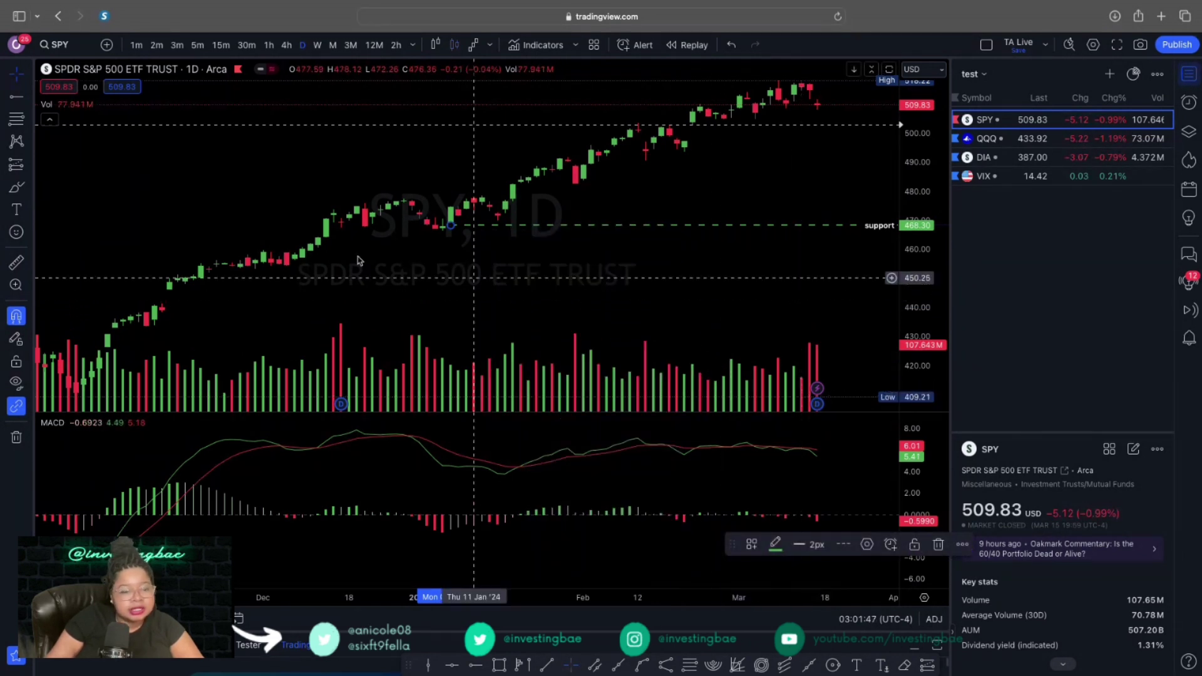
# With Stay in Drawing Mode on, place trial rays at 482.86, 490.72, ~503.02 and 454.31, then undo them.
pyautogui.click(15, 340)
pyautogui.click(9, 104)
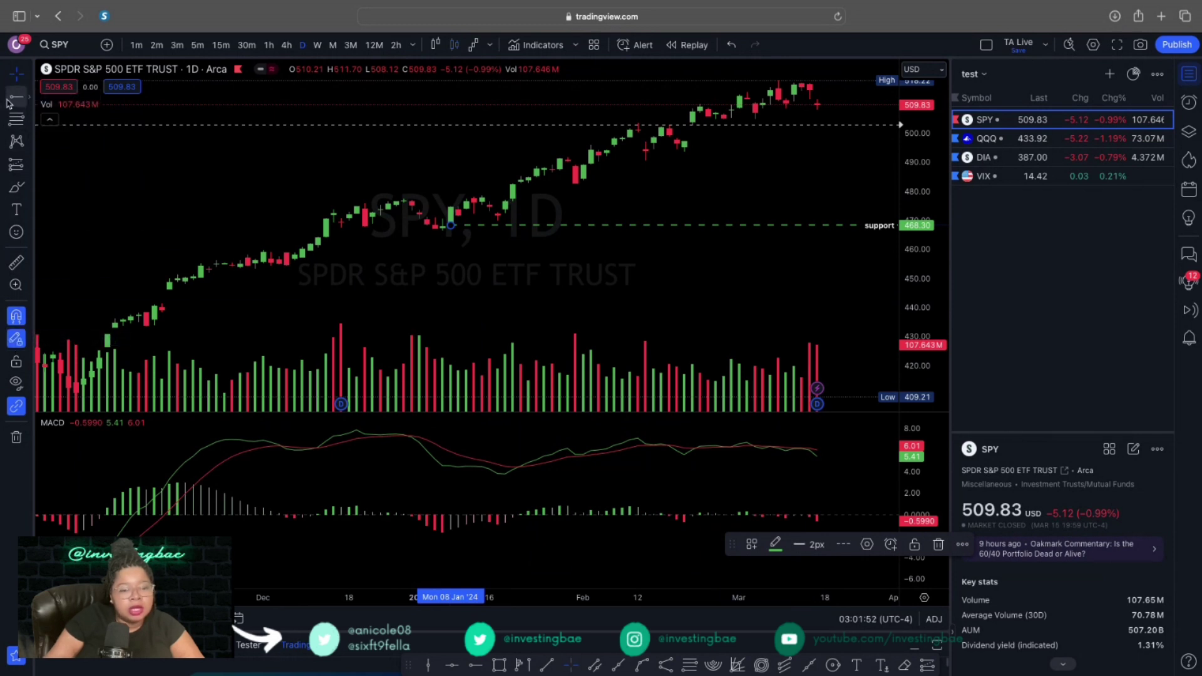
pyautogui.click(577, 182)
pyautogui.click(645, 160)
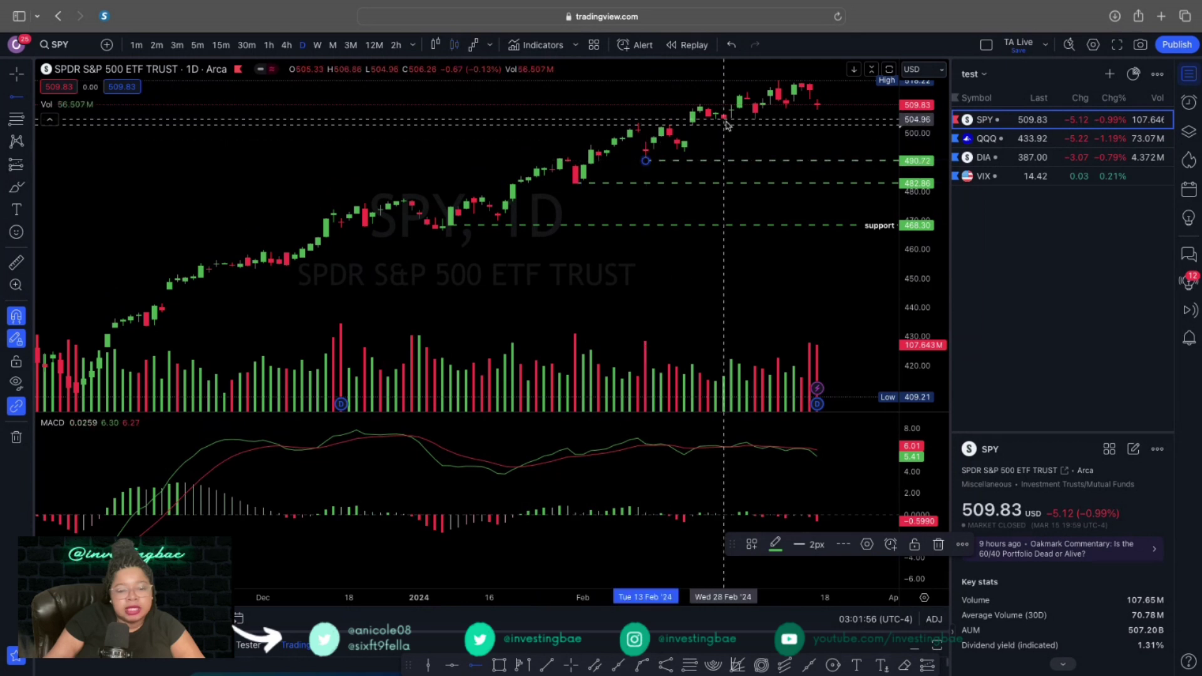
pyautogui.click(692, 125)
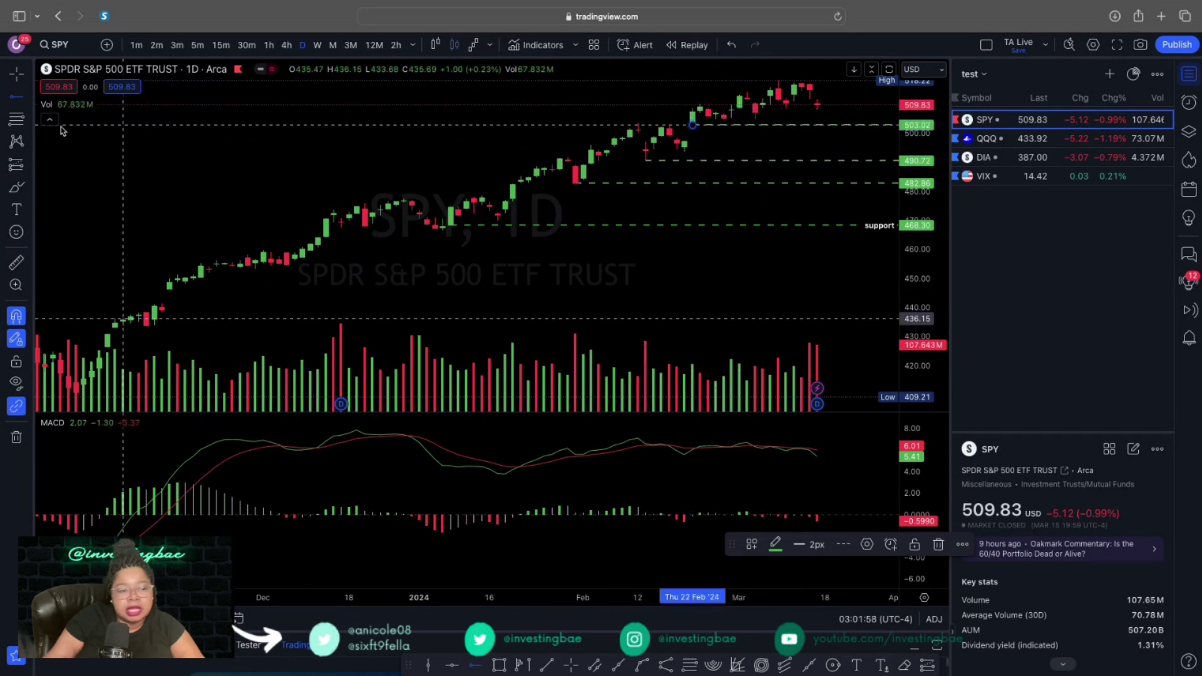
pyautogui.click(286, 265)
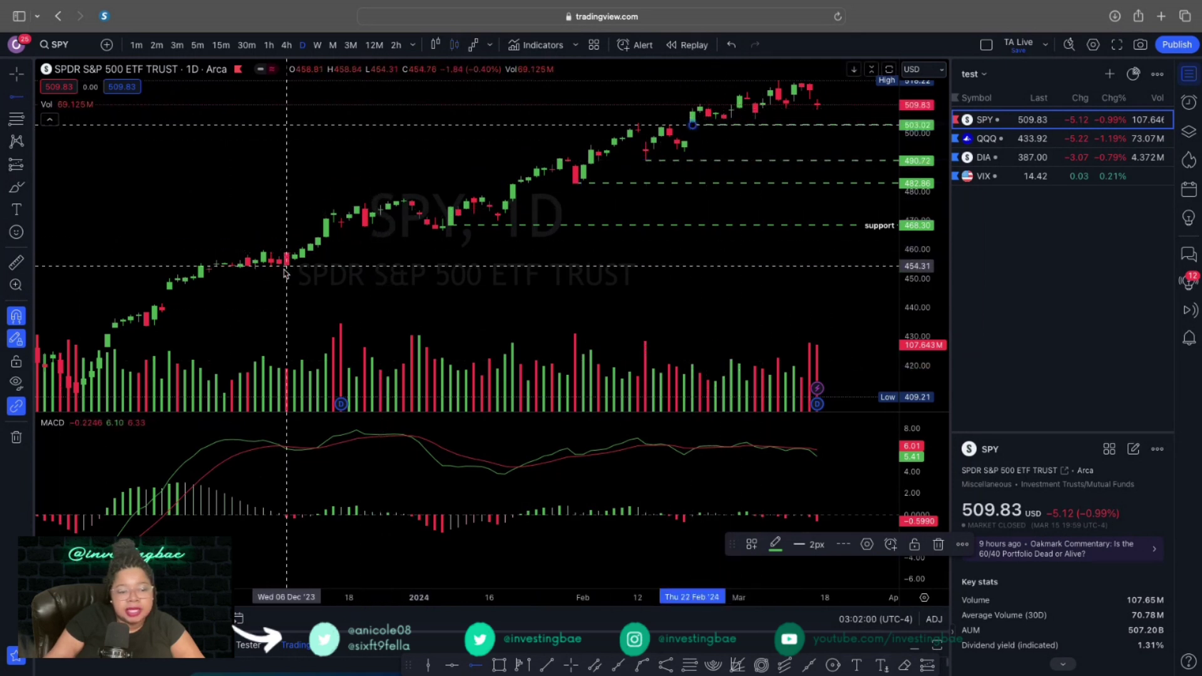
pyautogui.press('super')
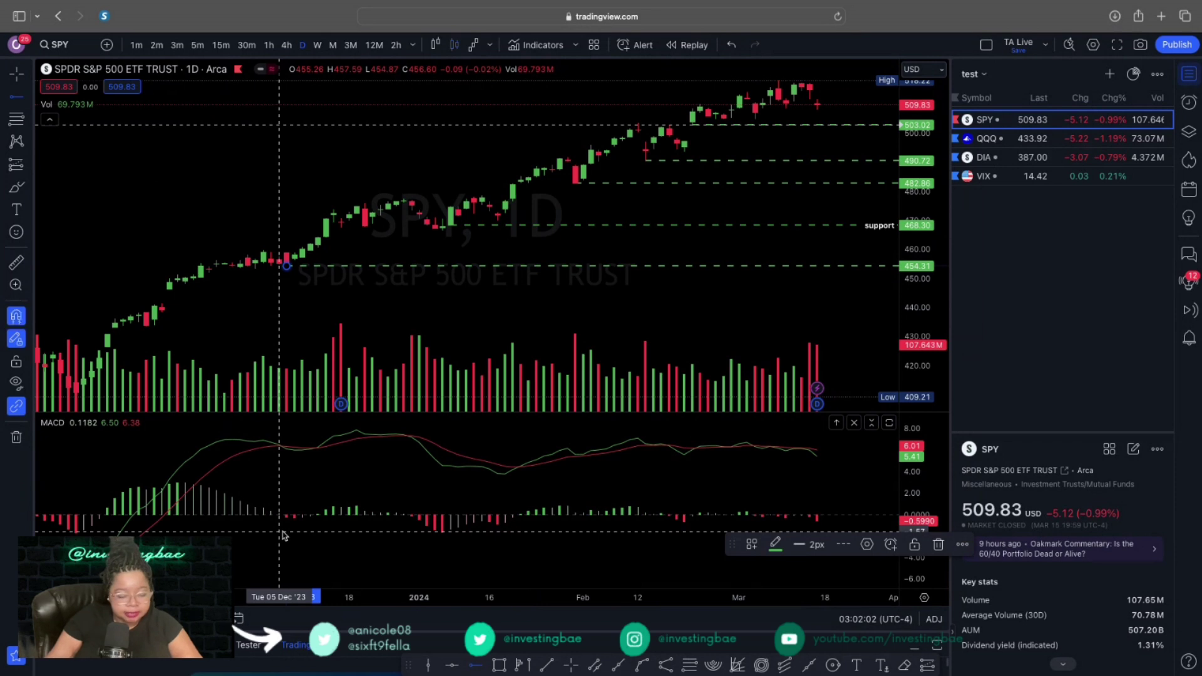
pyautogui.press('super+z')
pyautogui.press('super+z')
pyautogui.press('super+z')
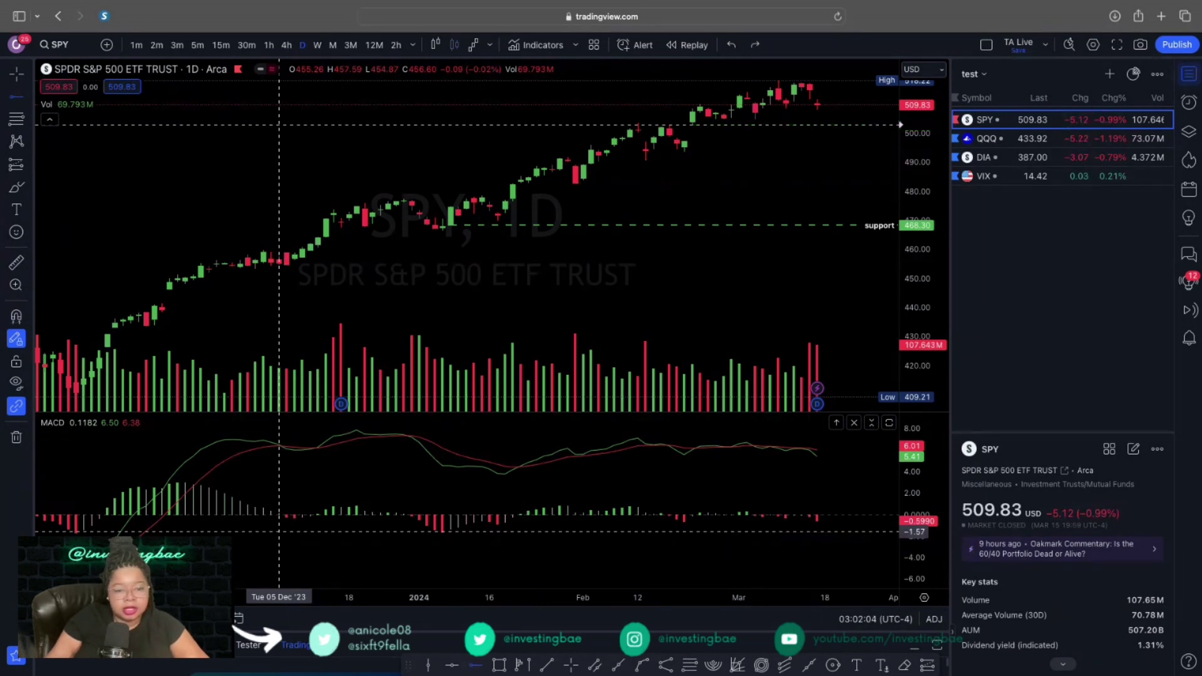
pyautogui.press('Escape')
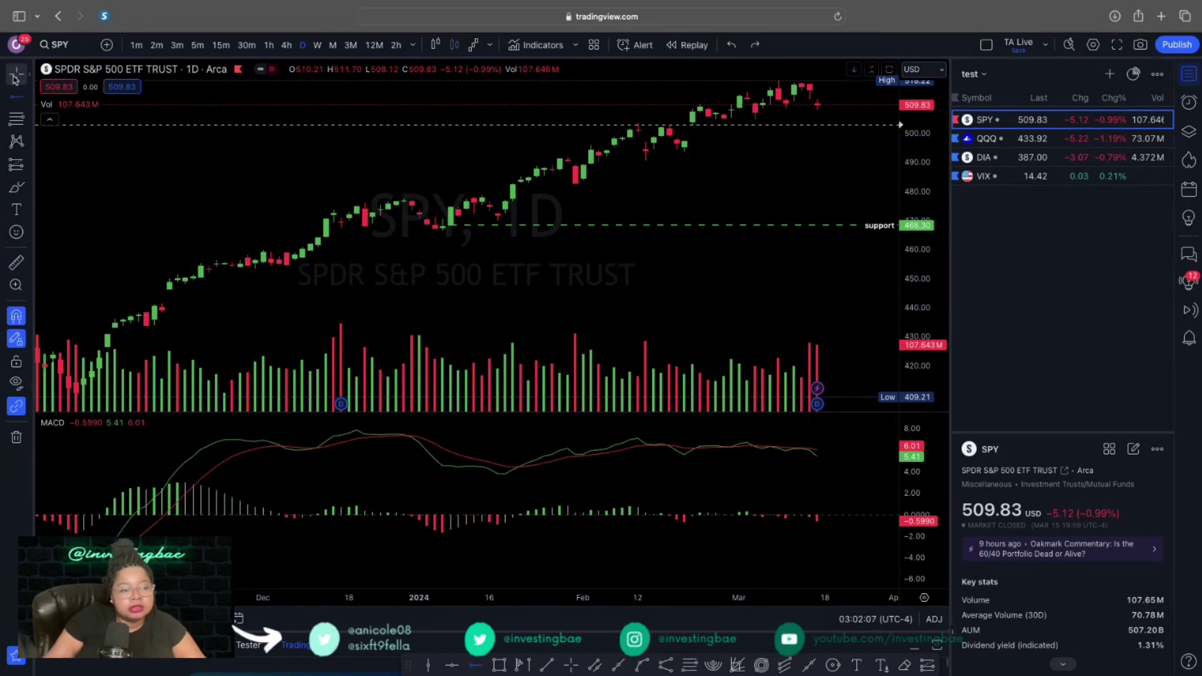
# Alt-drag a copy of the support ray up to 482.43, then undo the copy.
pyautogui.click(457, 226)
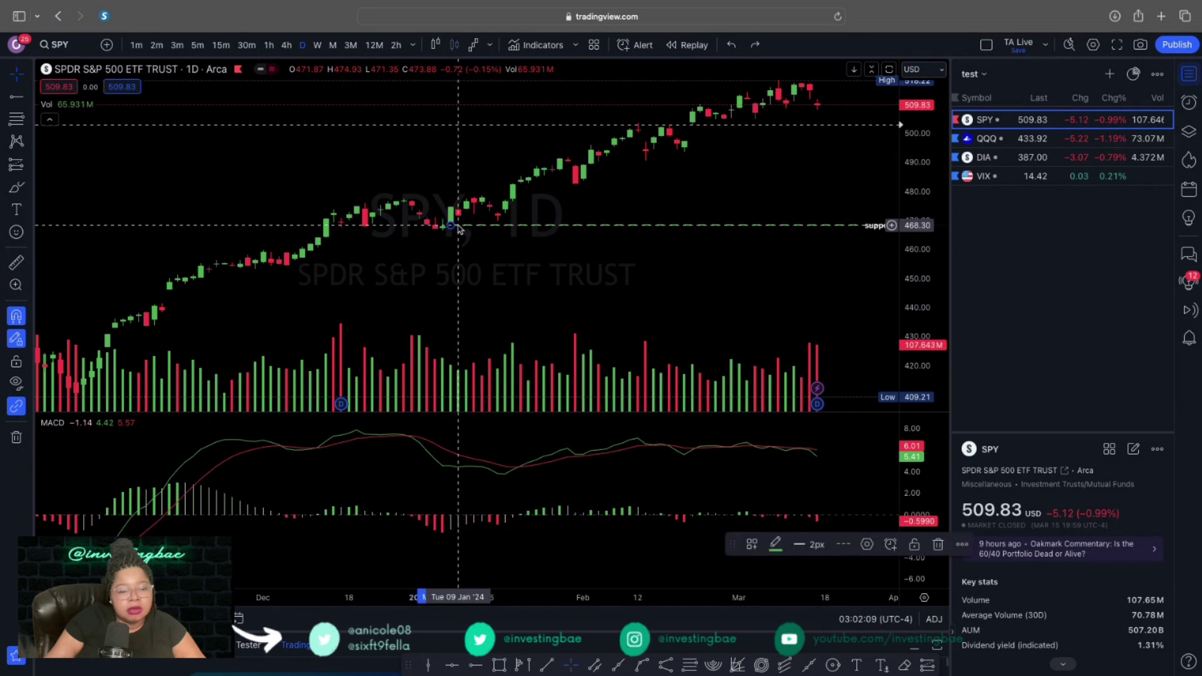
pyautogui.moveTo(457, 227)
pyautogui.mouseDown()
pyautogui.moveTo(452, 188)
pyautogui.moveTo(576, 190)
pyautogui.mouseUp()
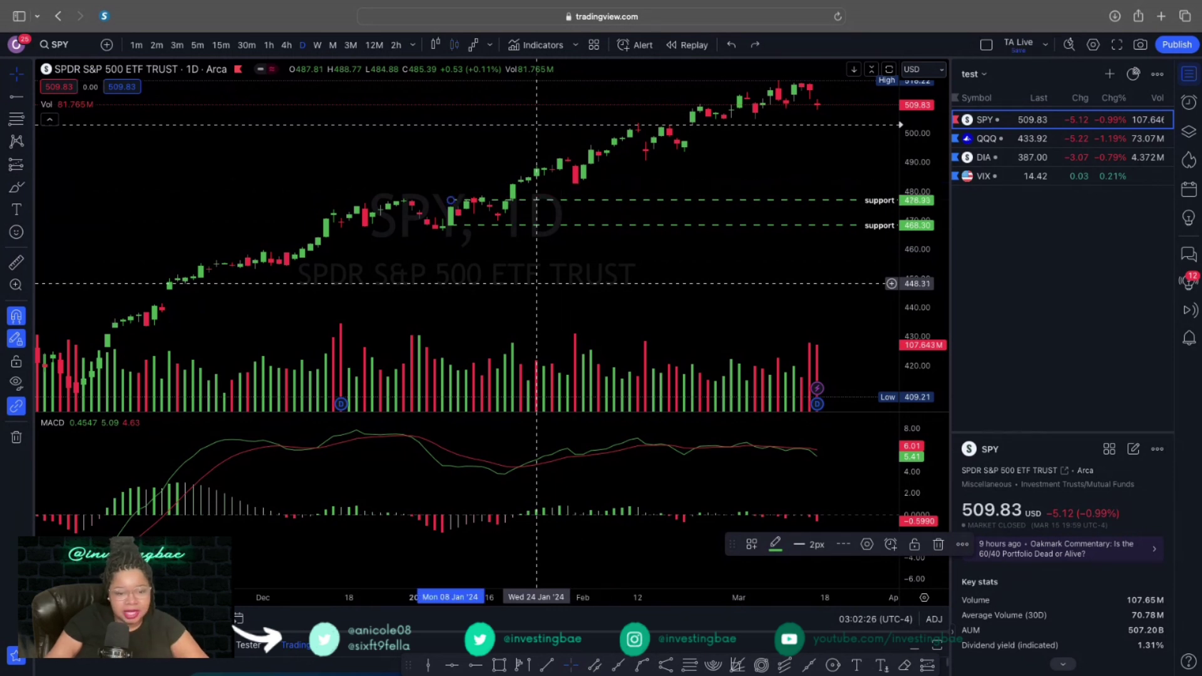
pyautogui.press('super+z')
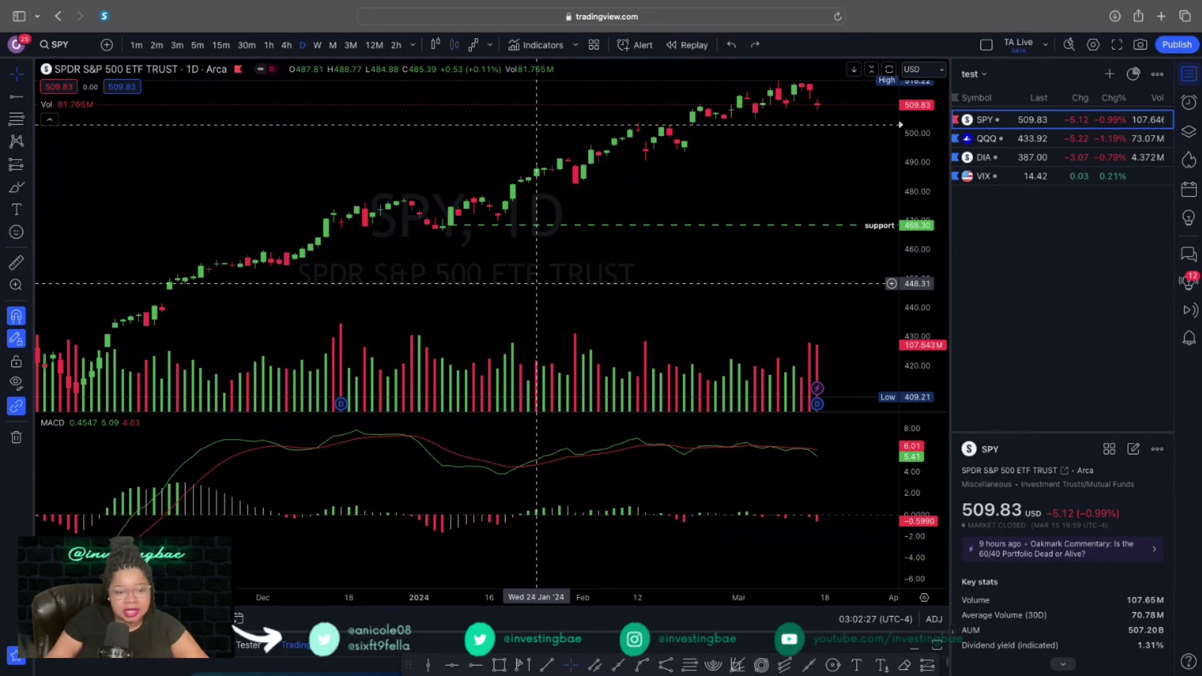
# Remove the single 468.30 support ray using the trash icon's Remove 1 drawing option.
pyautogui.click(28, 442)
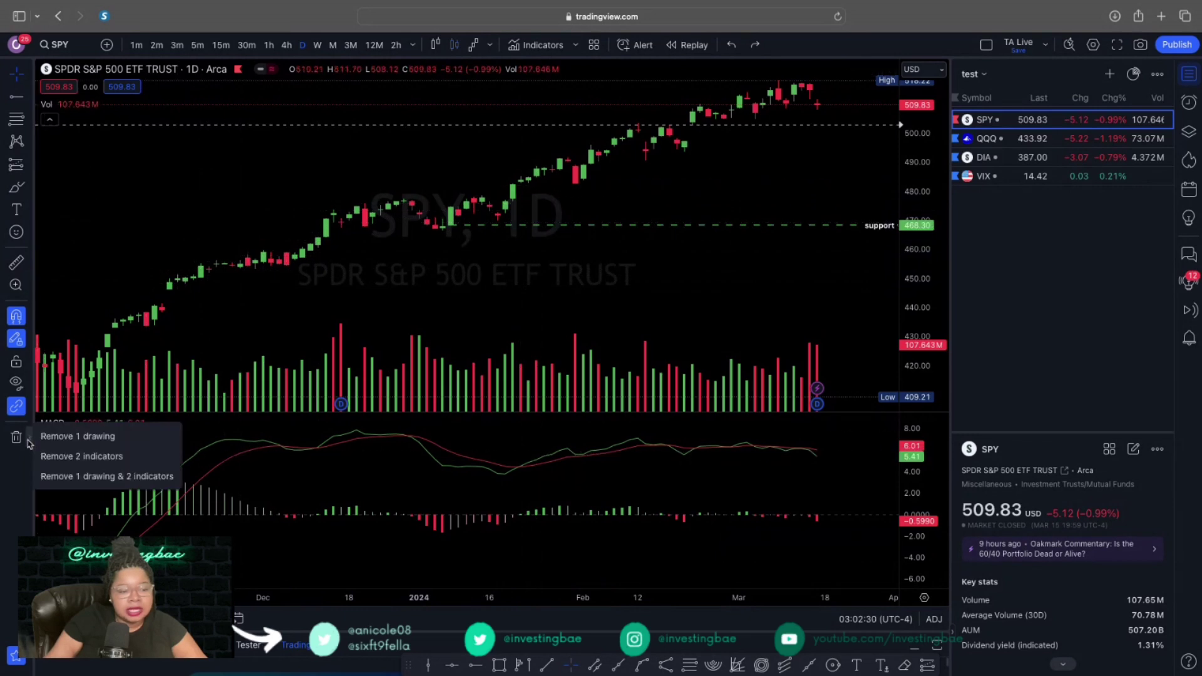
pyautogui.click(86, 441)
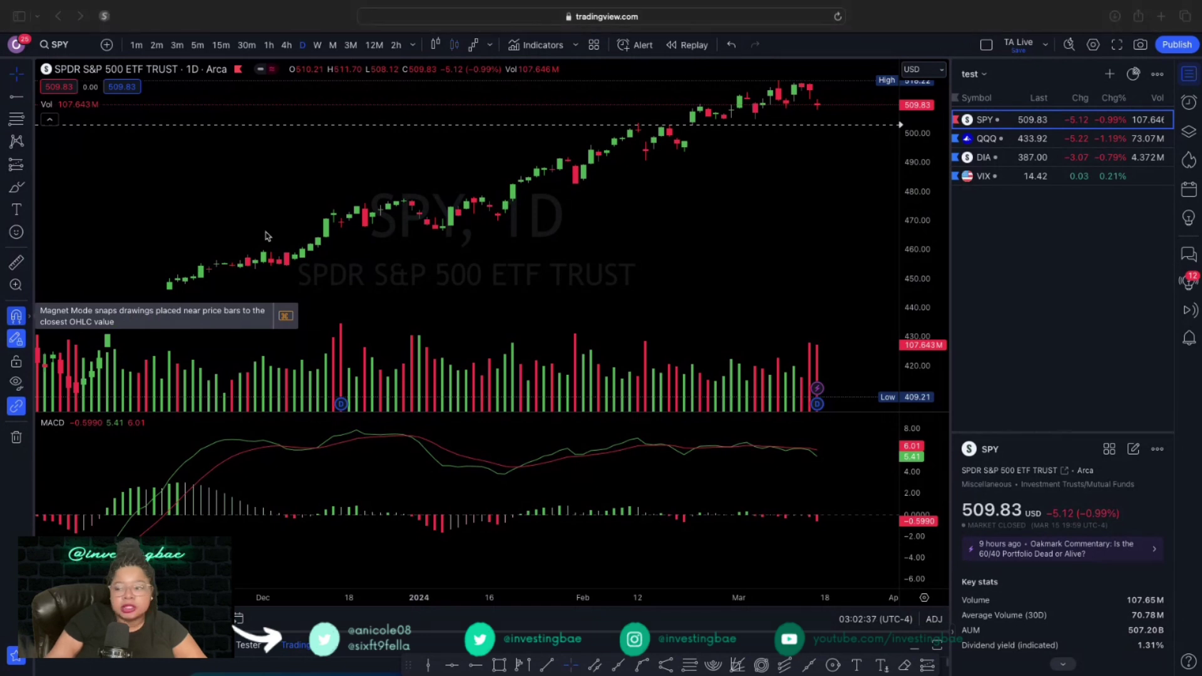
pyautogui.click(265, 236)
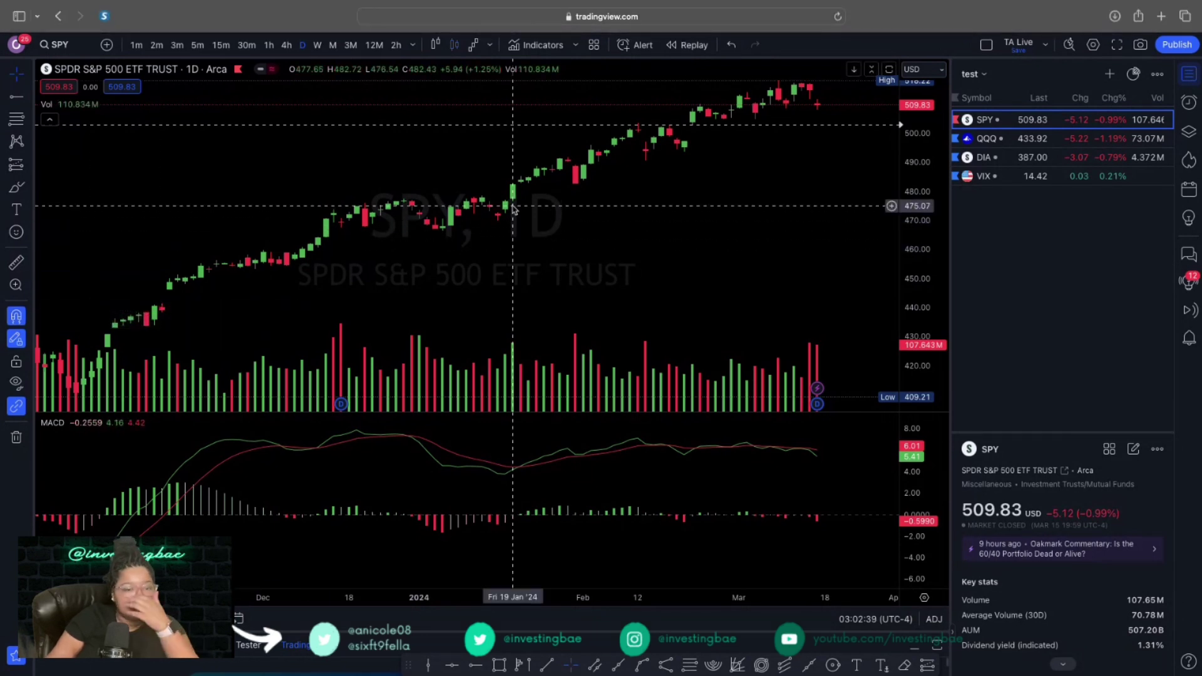
pyautogui.click(641, 47)
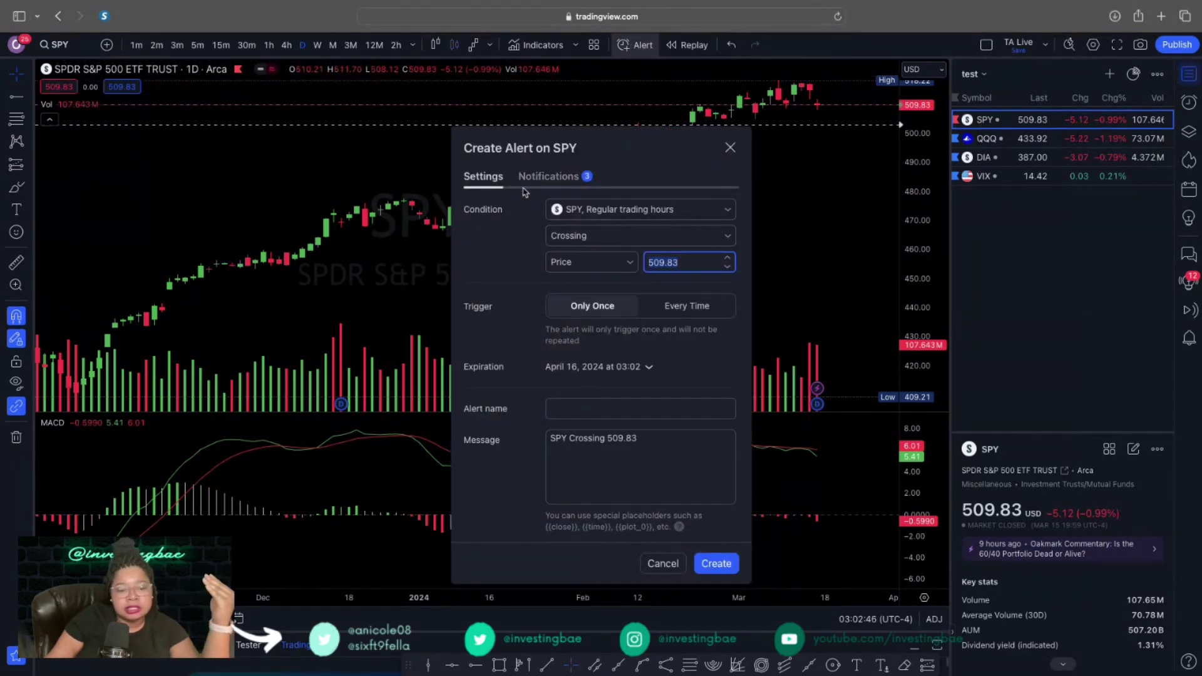
pyautogui.click(583, 210)
pyautogui.click(502, 243)
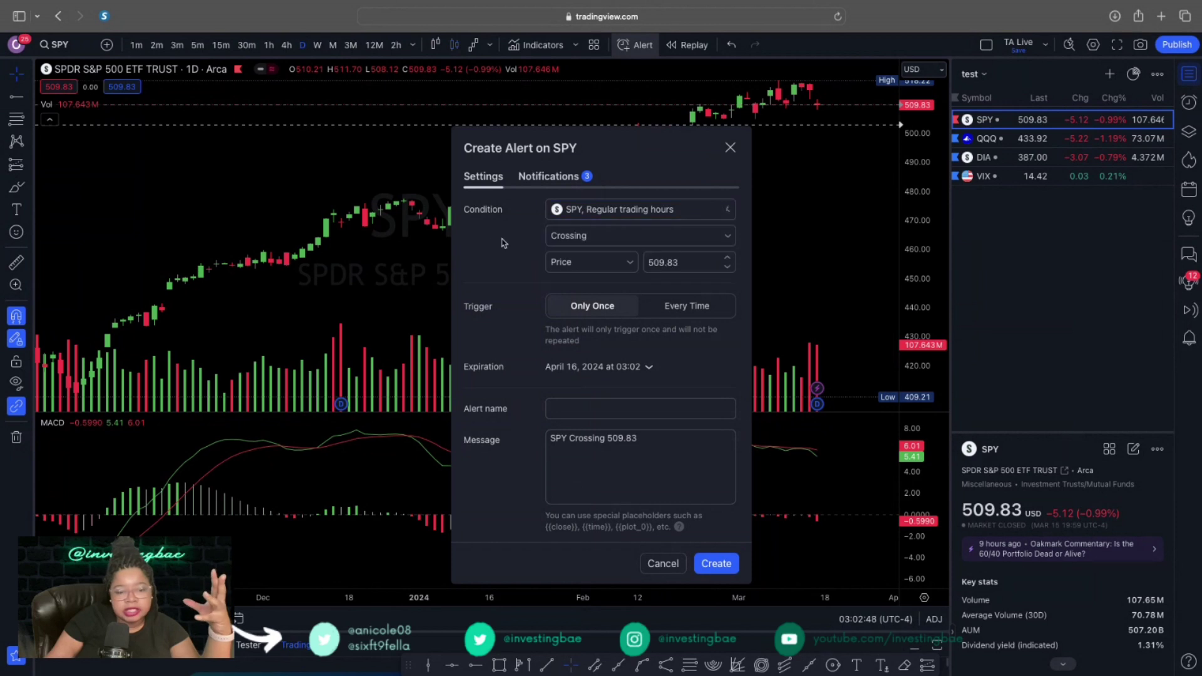
pyautogui.click(579, 214)
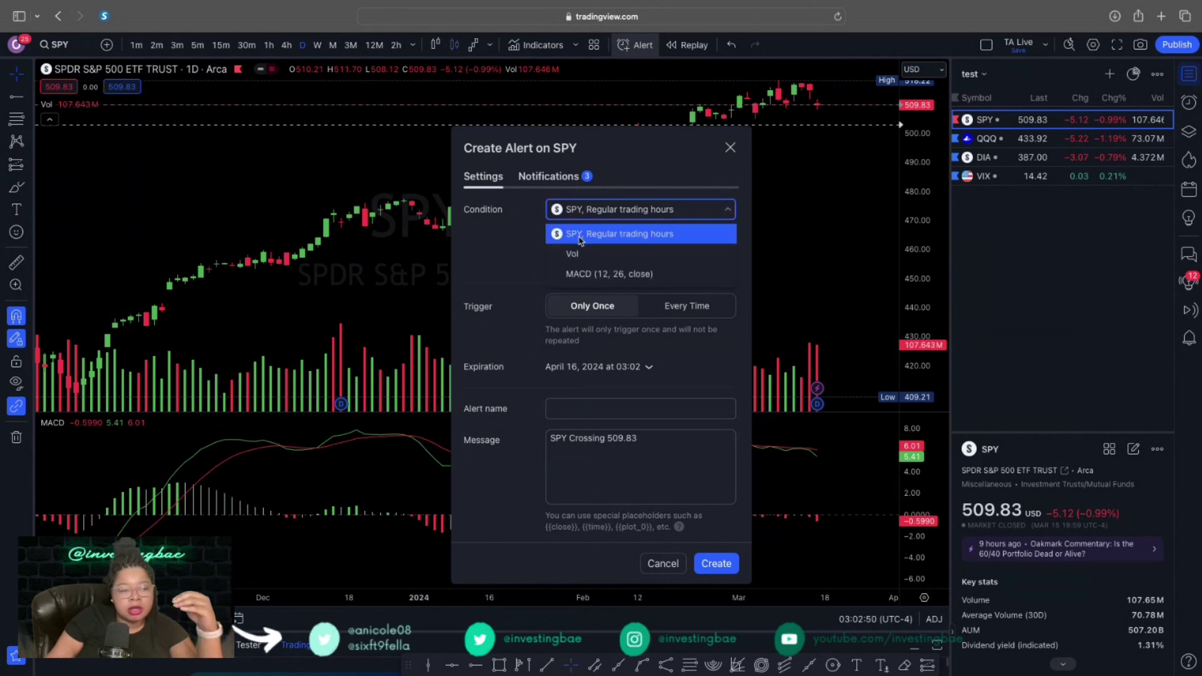
pyautogui.click(514, 252)
pyautogui.click(570, 242)
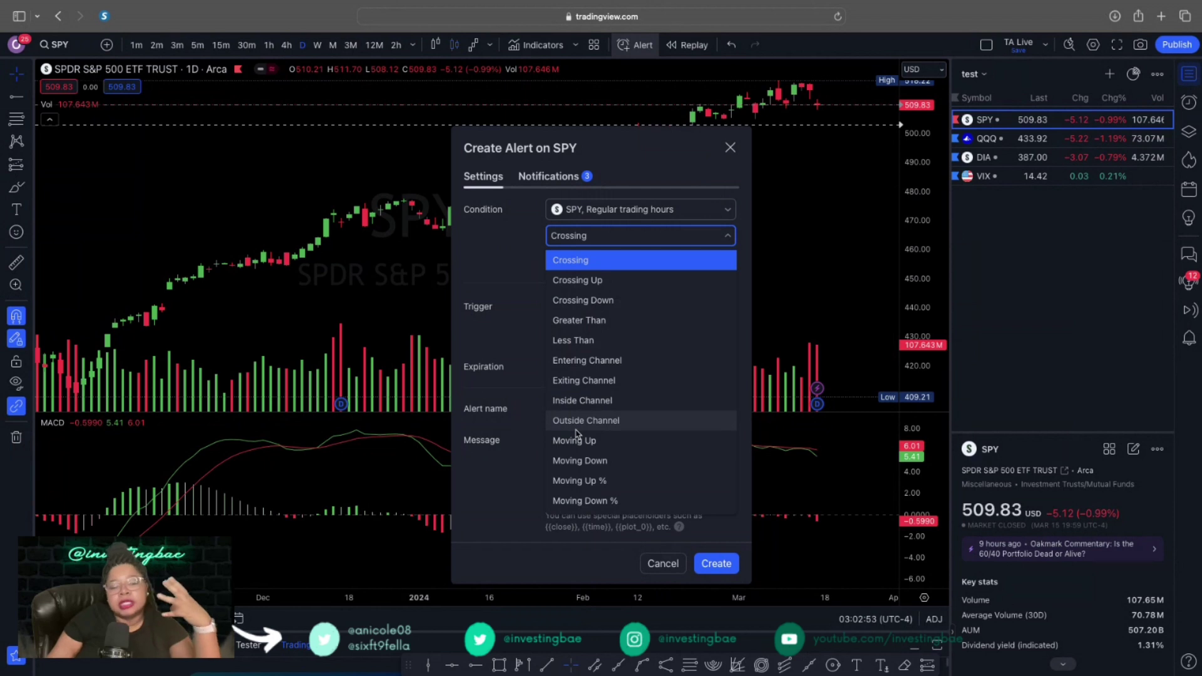
pyautogui.click(512, 285)
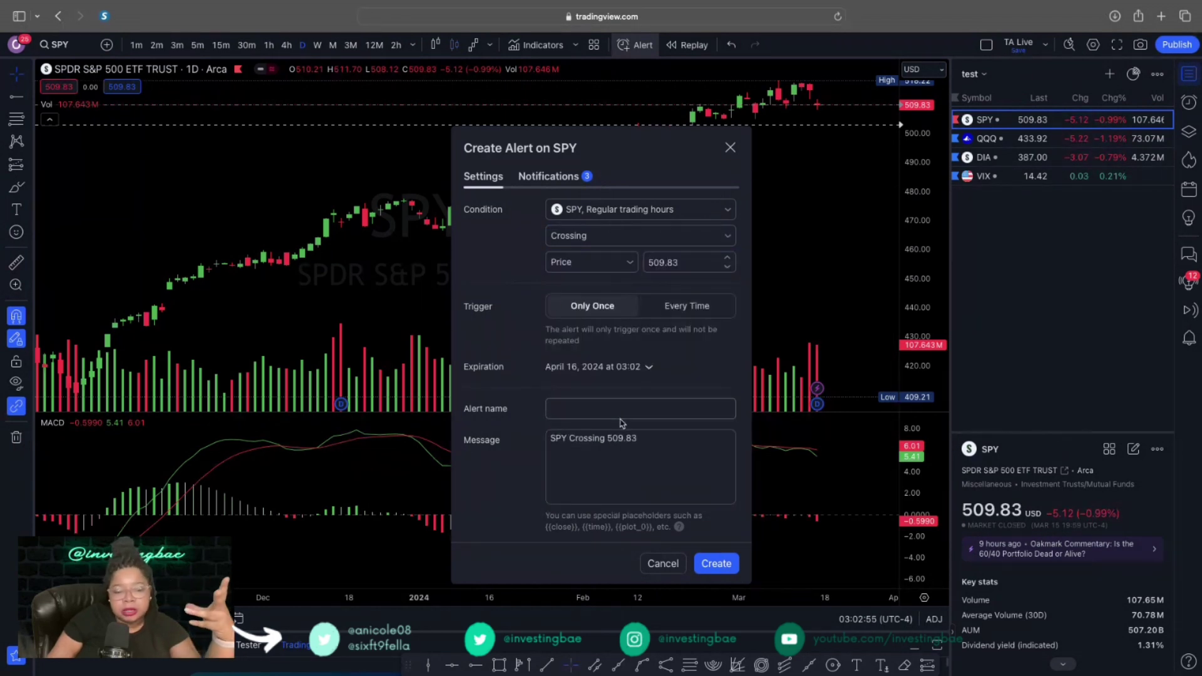
pyautogui.click(558, 178)
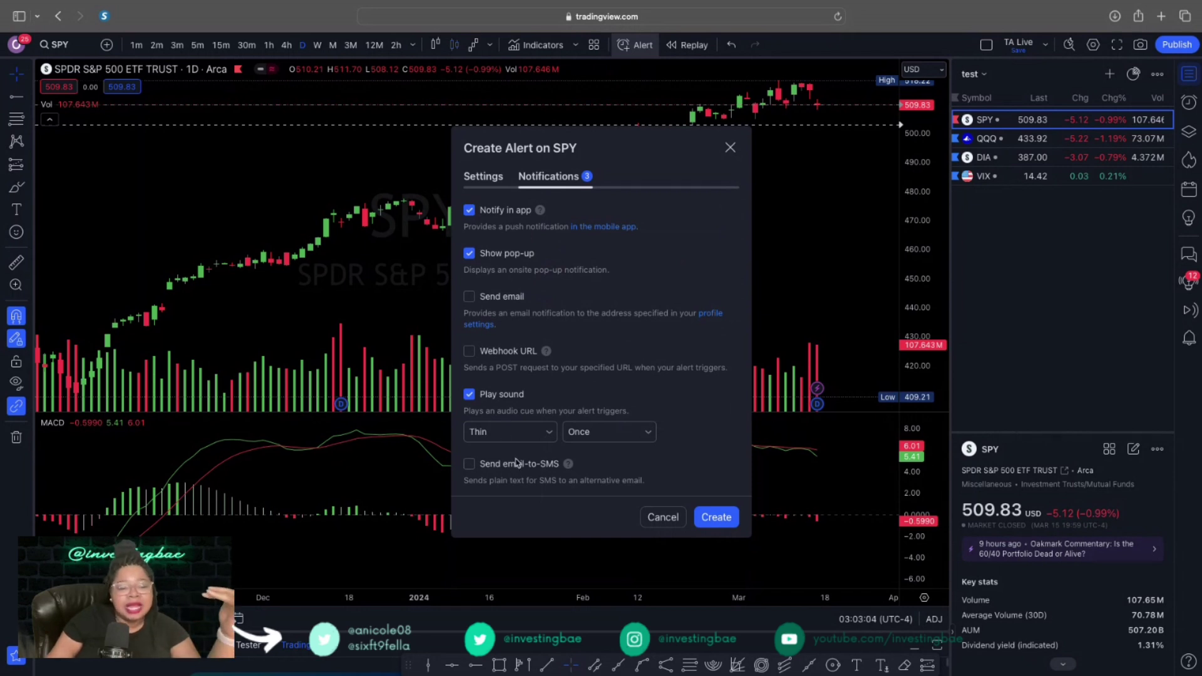
pyautogui.click(731, 149)
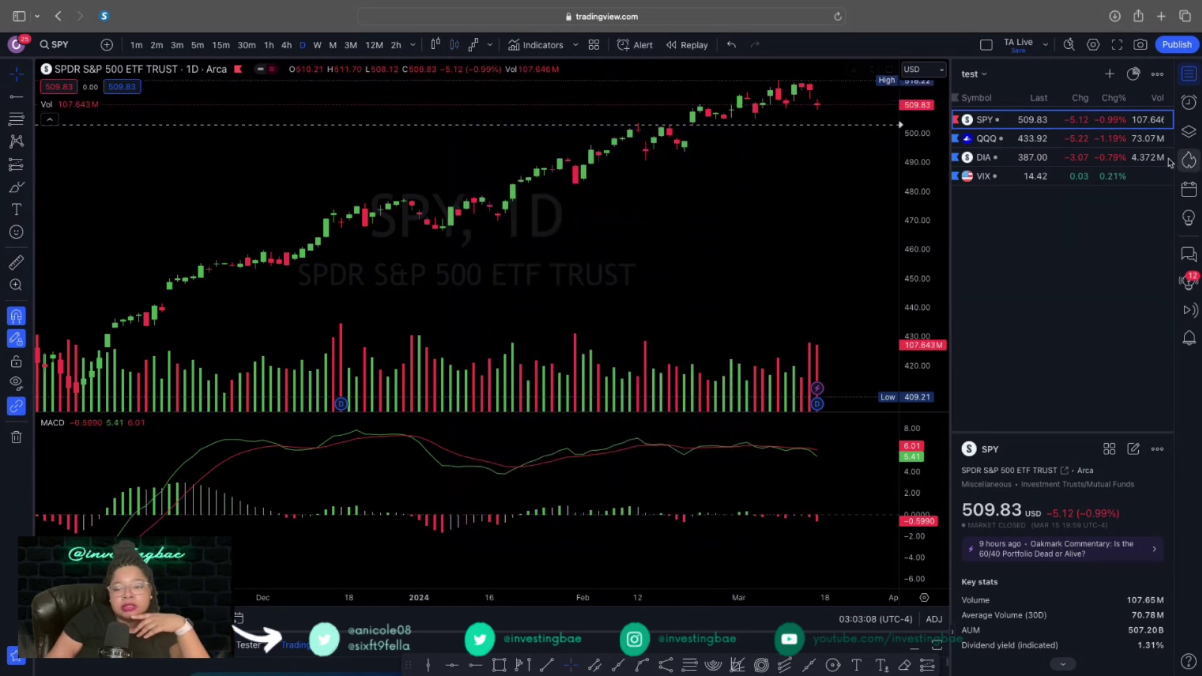
pyautogui.click(1187, 102)
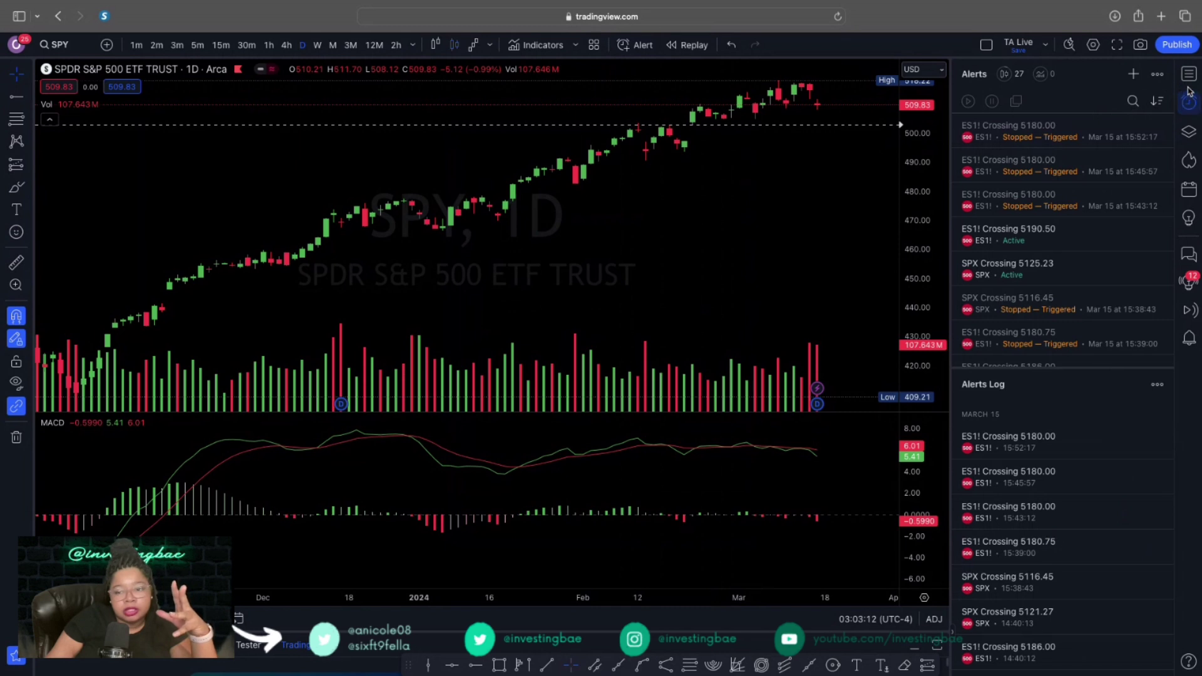
pyautogui.click(1189, 76)
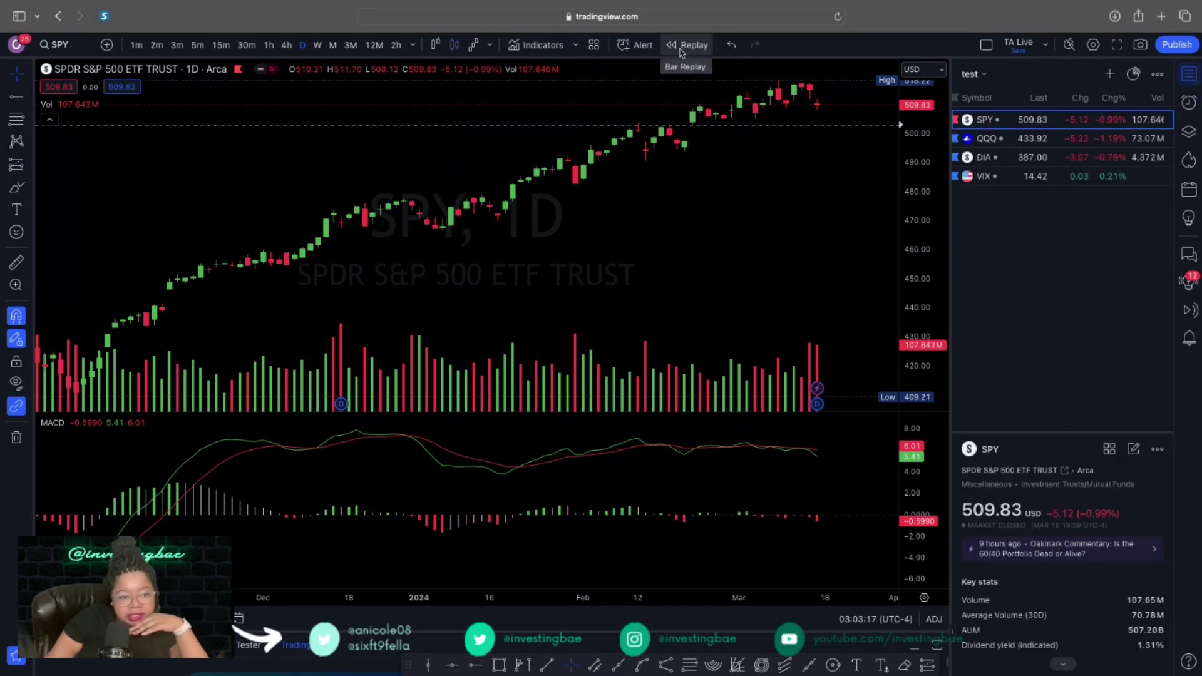
pyautogui.click(198, 45)
pyautogui.doubleClick(930, 281)
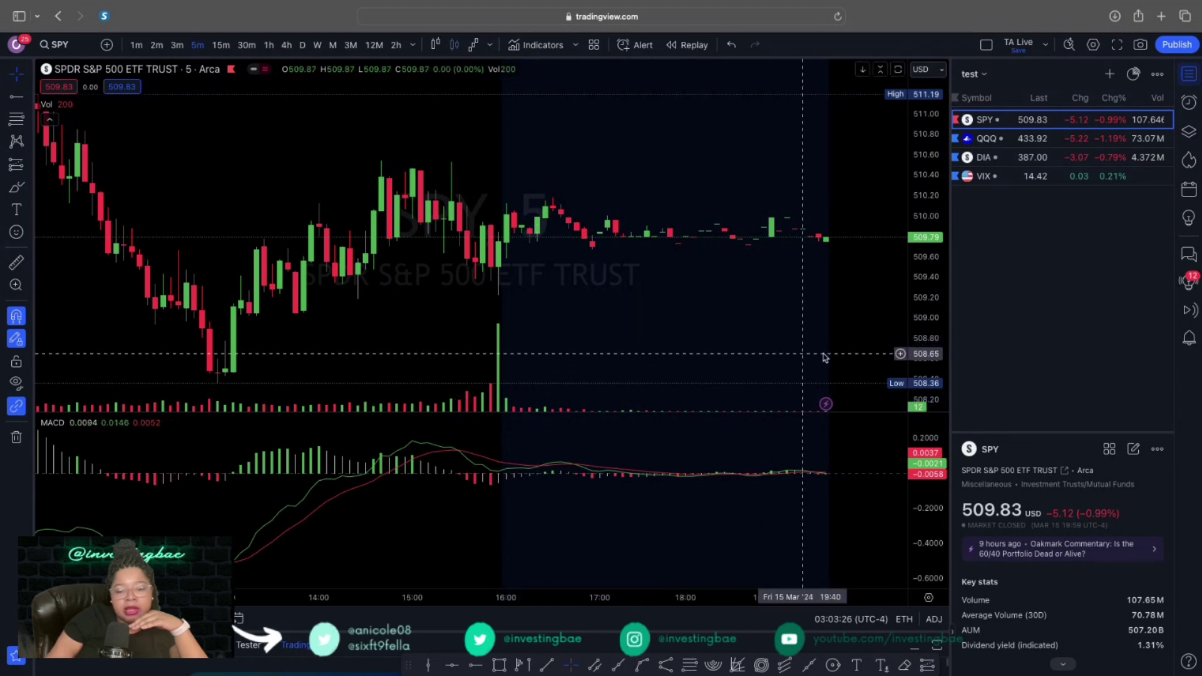
pyautogui.scroll(-5, 523, 316)
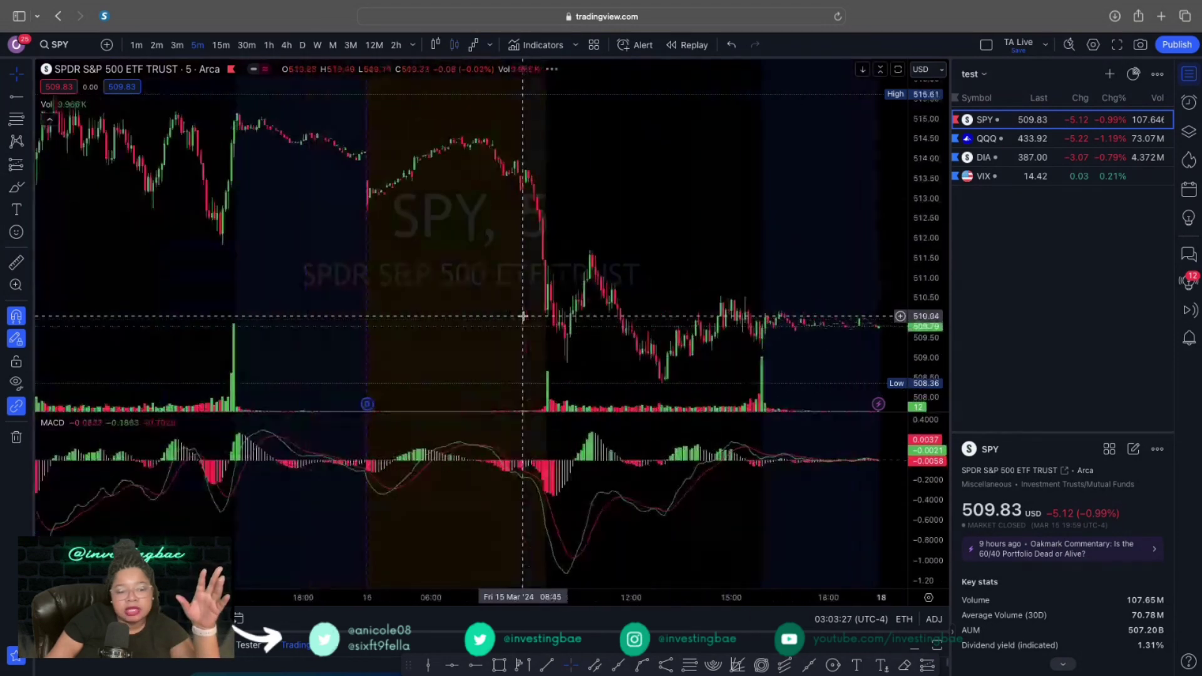
pyautogui.scroll(5, 523, 316)
pyautogui.scroll(3, 571, 264)
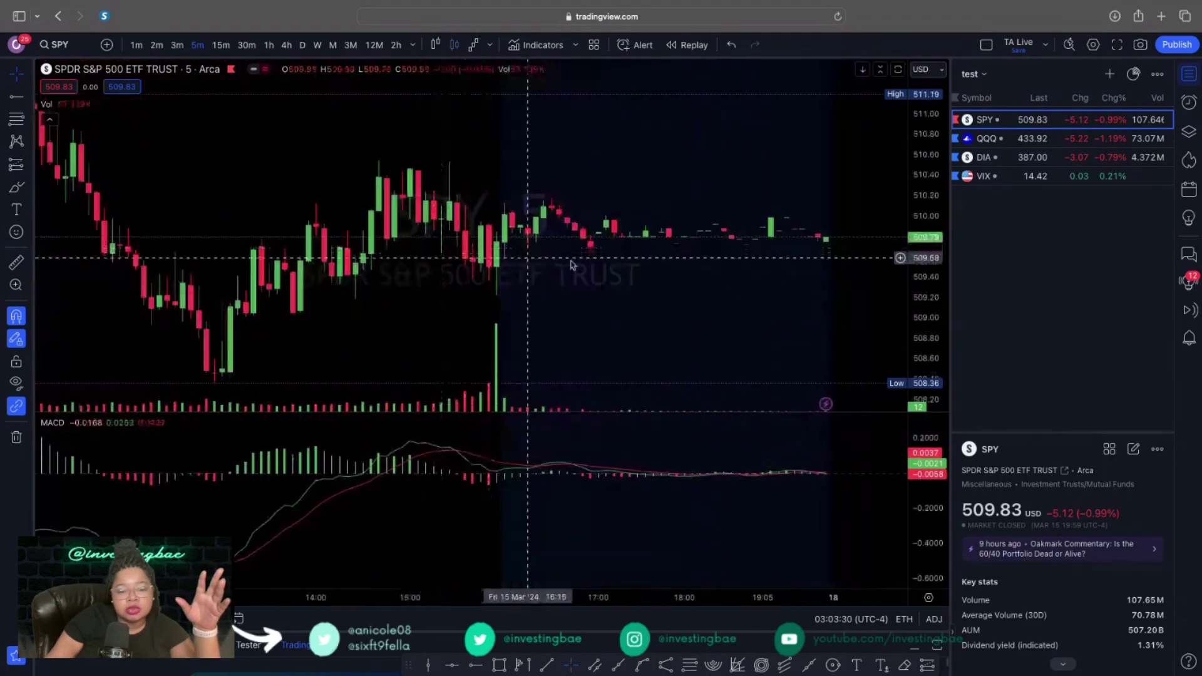
pyautogui.moveTo(911, 276); pyautogui.dragTo(915, 320)
pyautogui.scroll(-5, 741, 314)
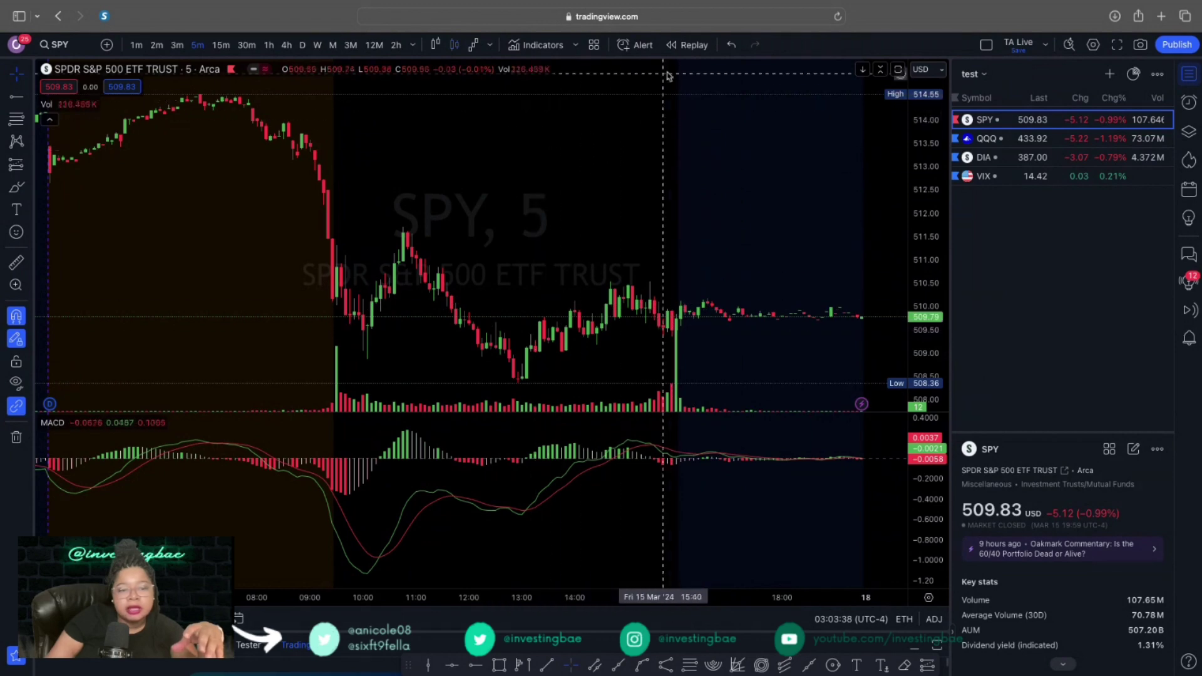
# Start Bar Replay from the 08:35 bar on Fri 15 March, play it, and refit the price scale.
pyautogui.click(689, 46)
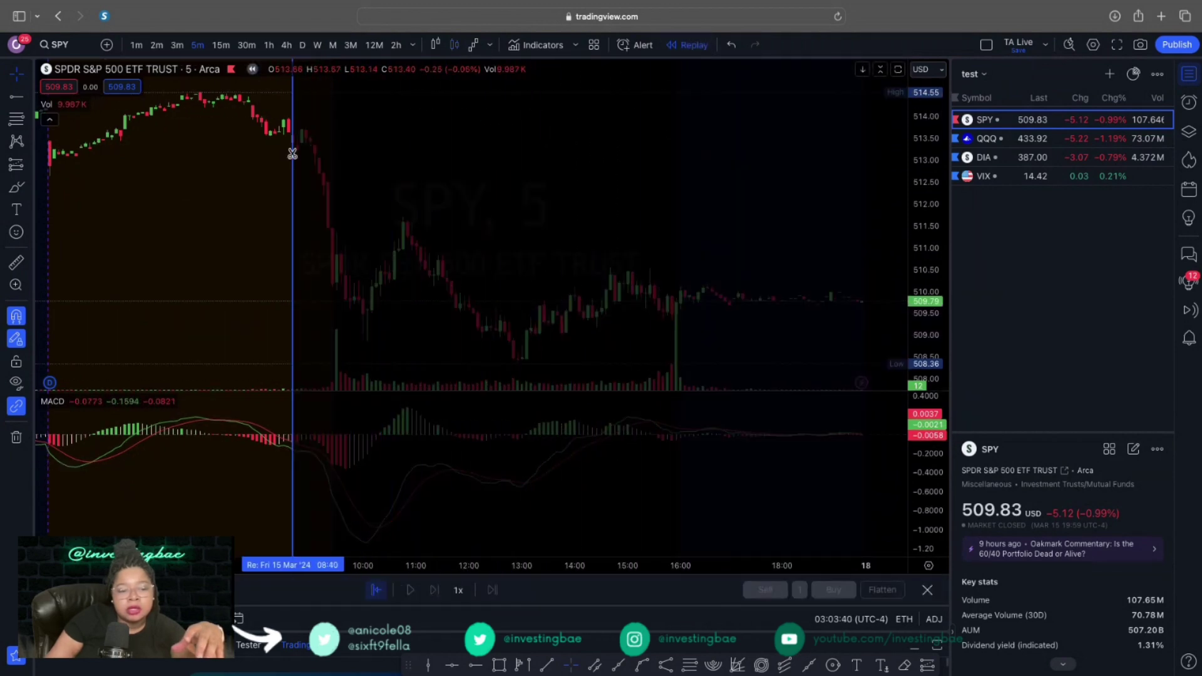
pyautogui.click(293, 154)
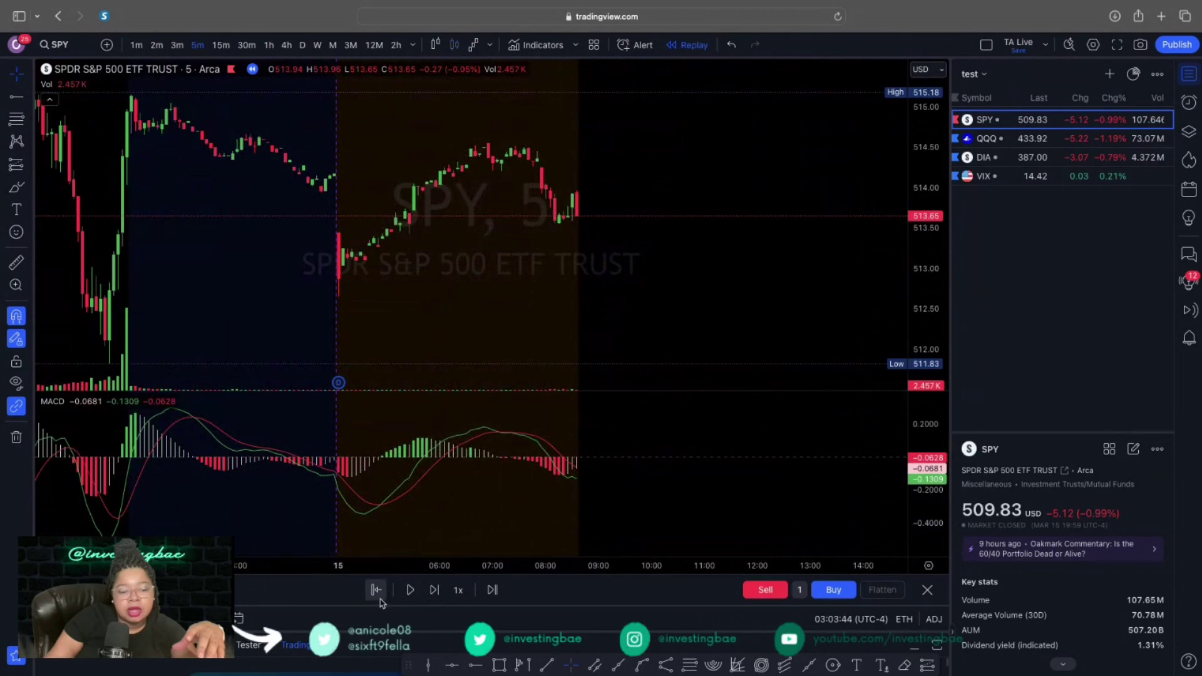
pyautogui.click(376, 591)
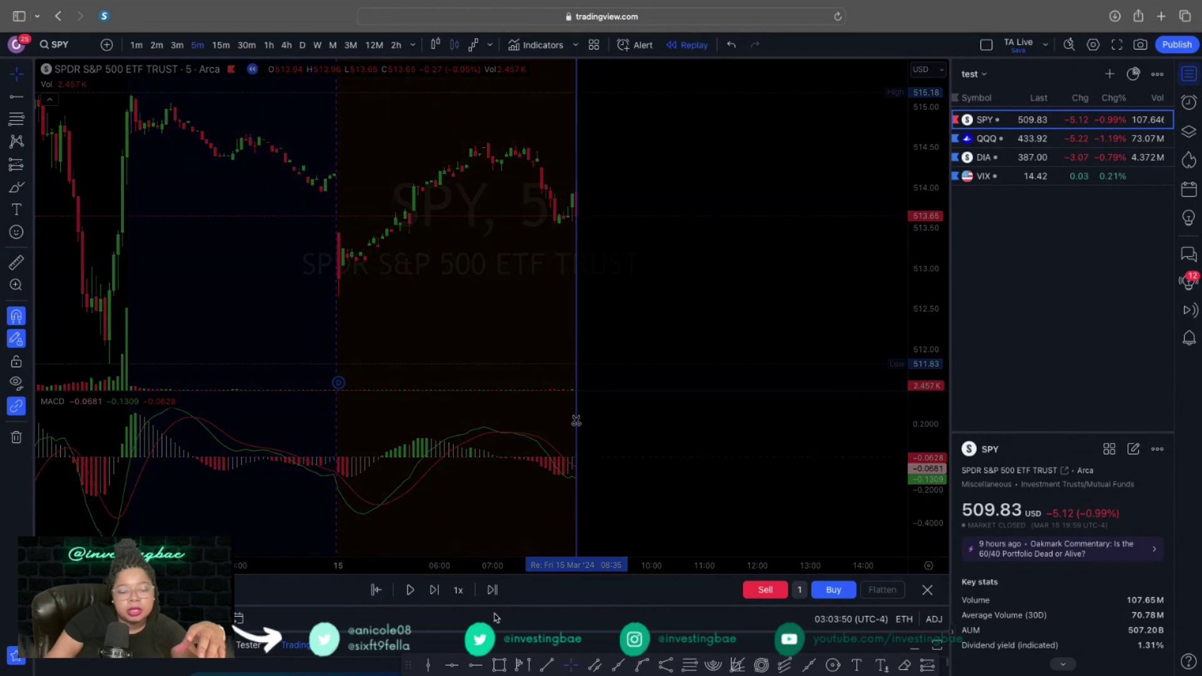
pyautogui.click(576, 421)
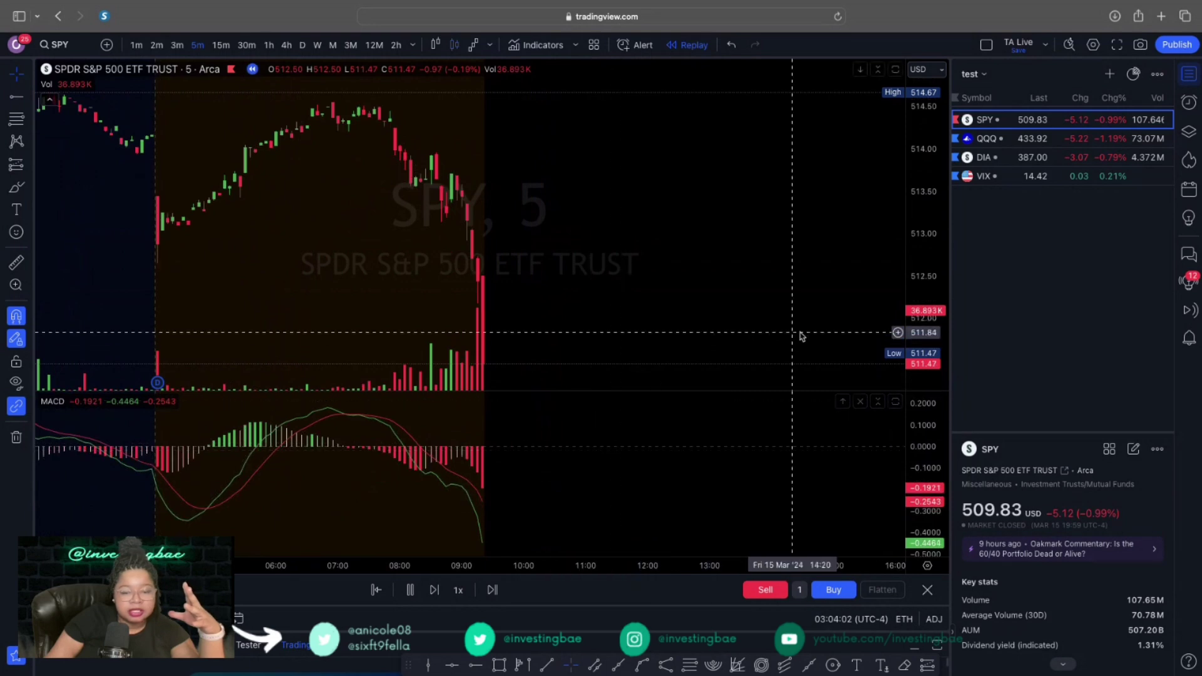
pyautogui.scroll(2, 800, 333)
pyautogui.doubleClick(931, 343)
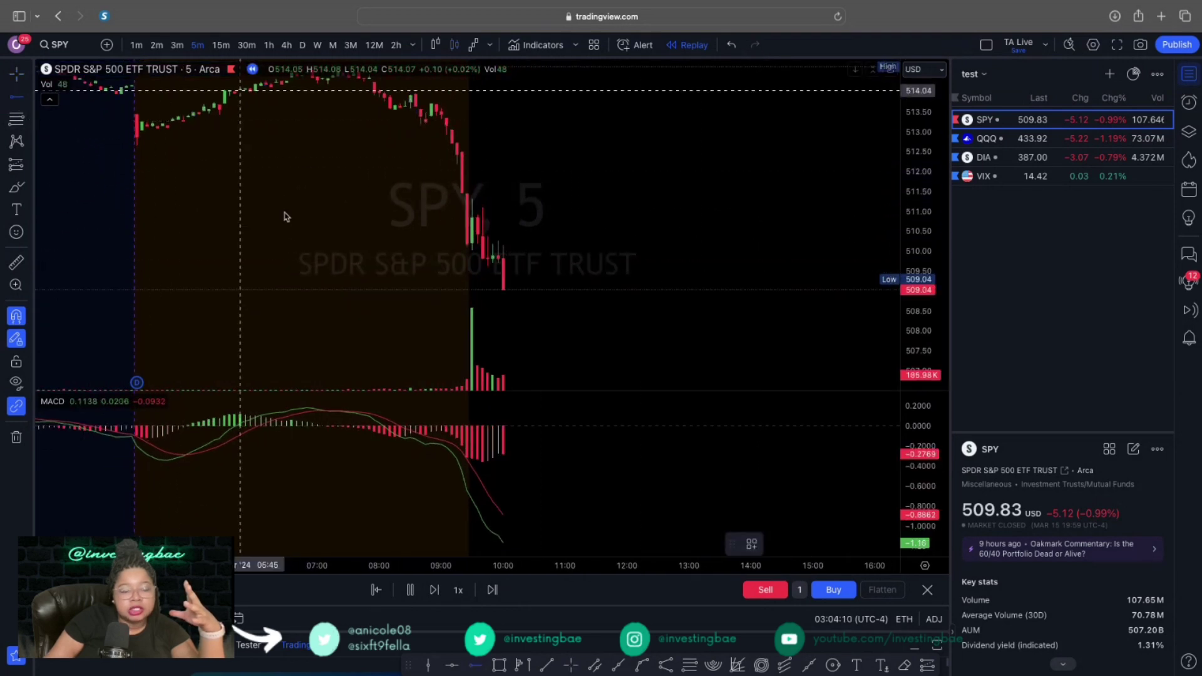
# Mark the 508.36 day low with a horizontal ray and set replay speed to 0.1x, then 0.3x.
pyautogui.click(491, 290)
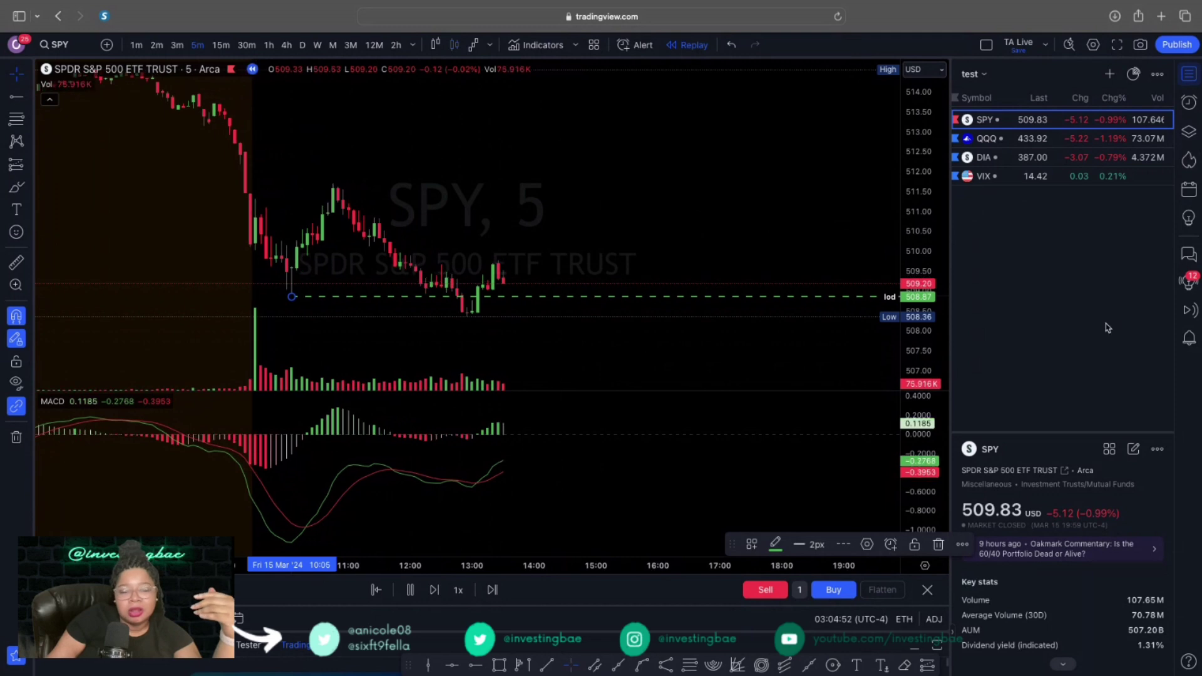
pyautogui.click(460, 591)
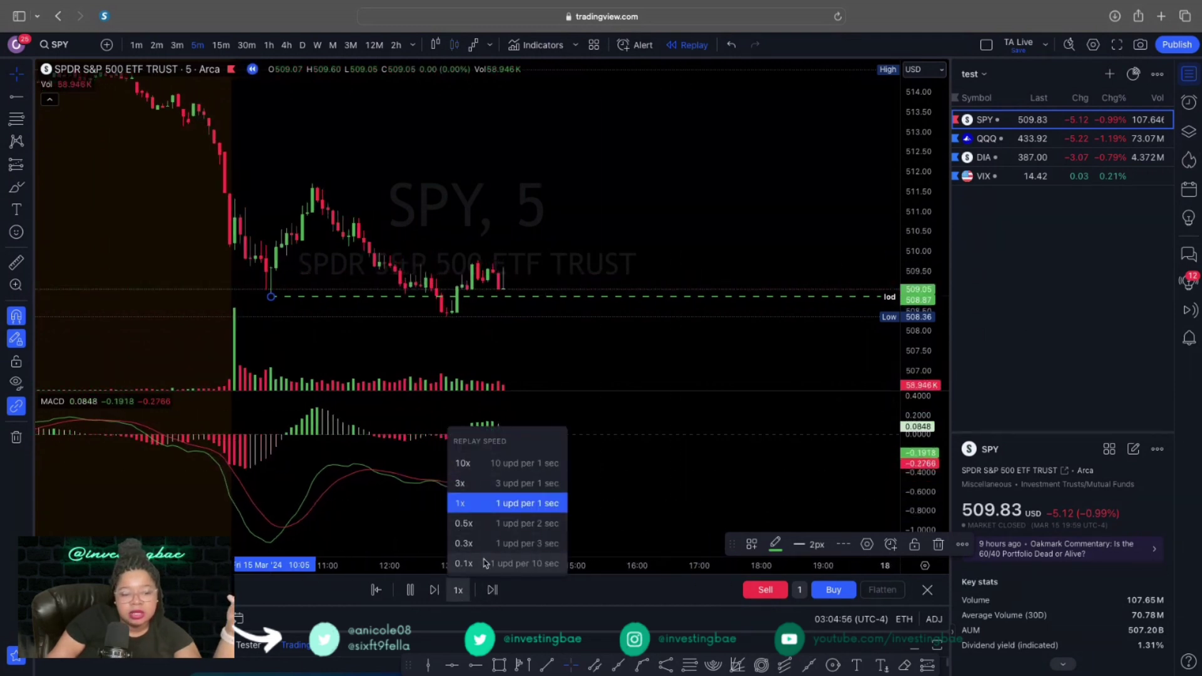
pyautogui.click(485, 564)
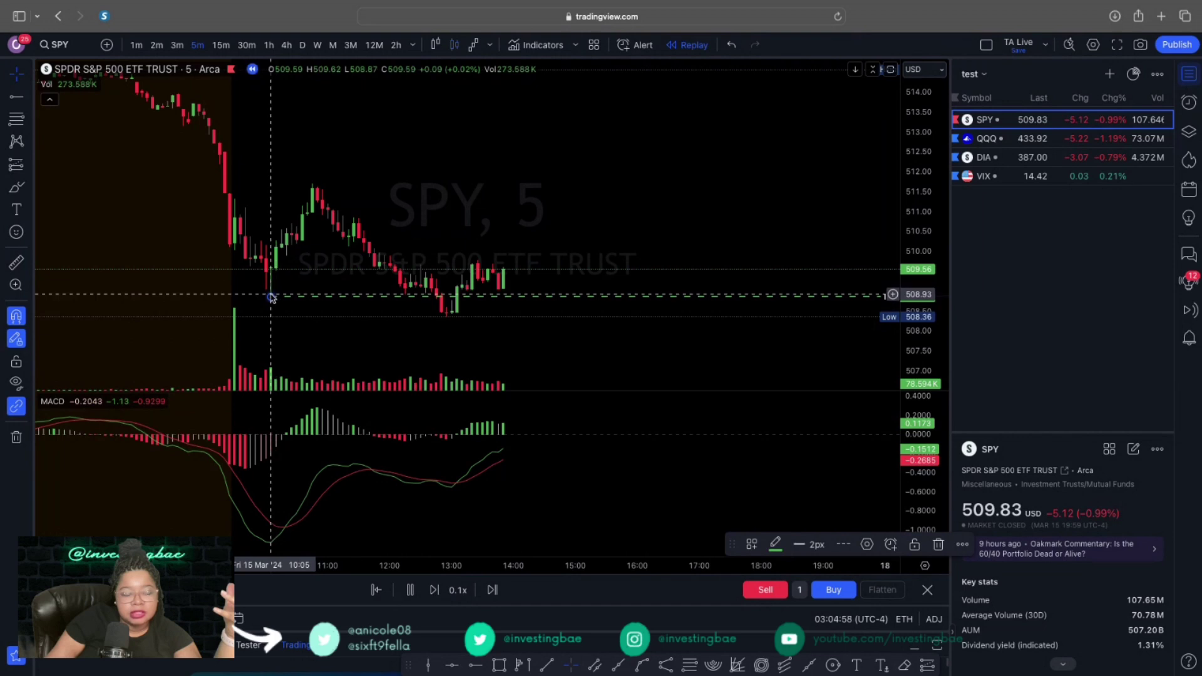
pyautogui.moveTo(270, 296); pyautogui.dragTo(447, 322)
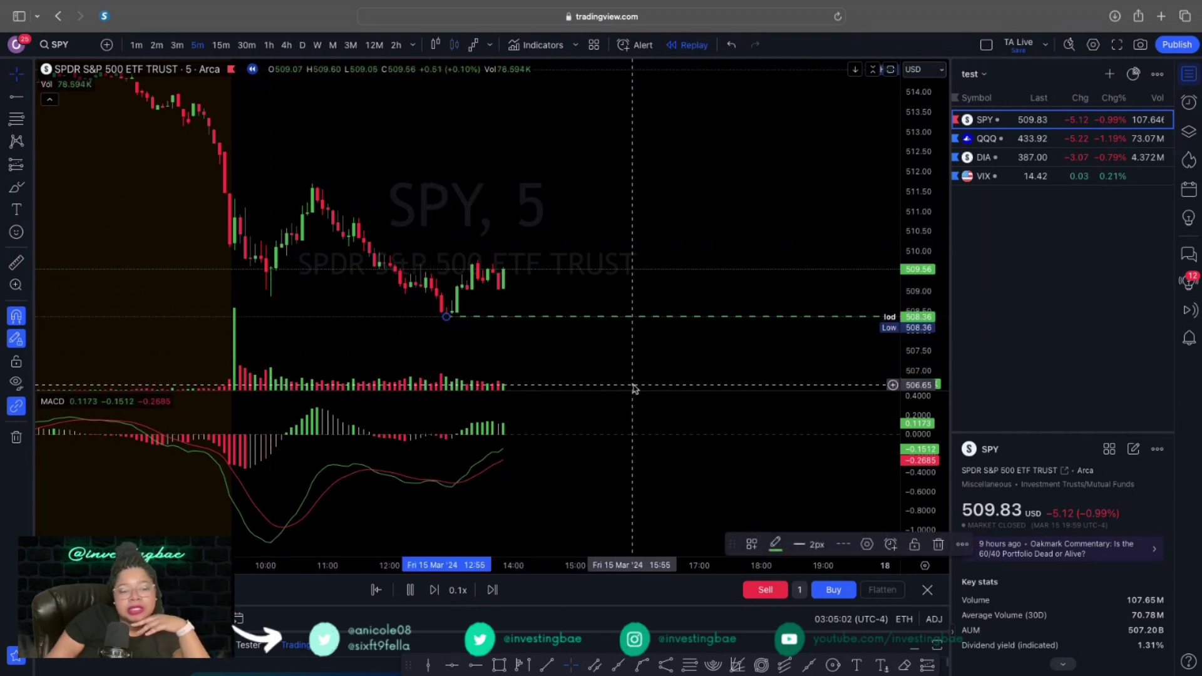
pyautogui.click(458, 590)
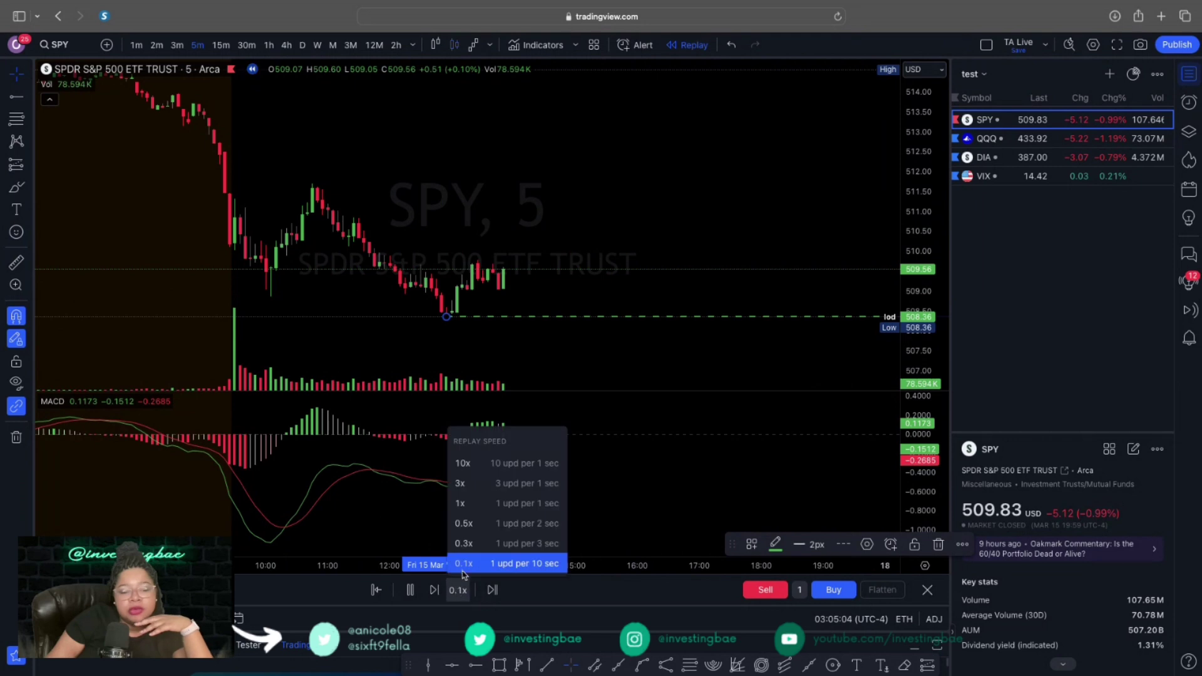
pyautogui.click(468, 546)
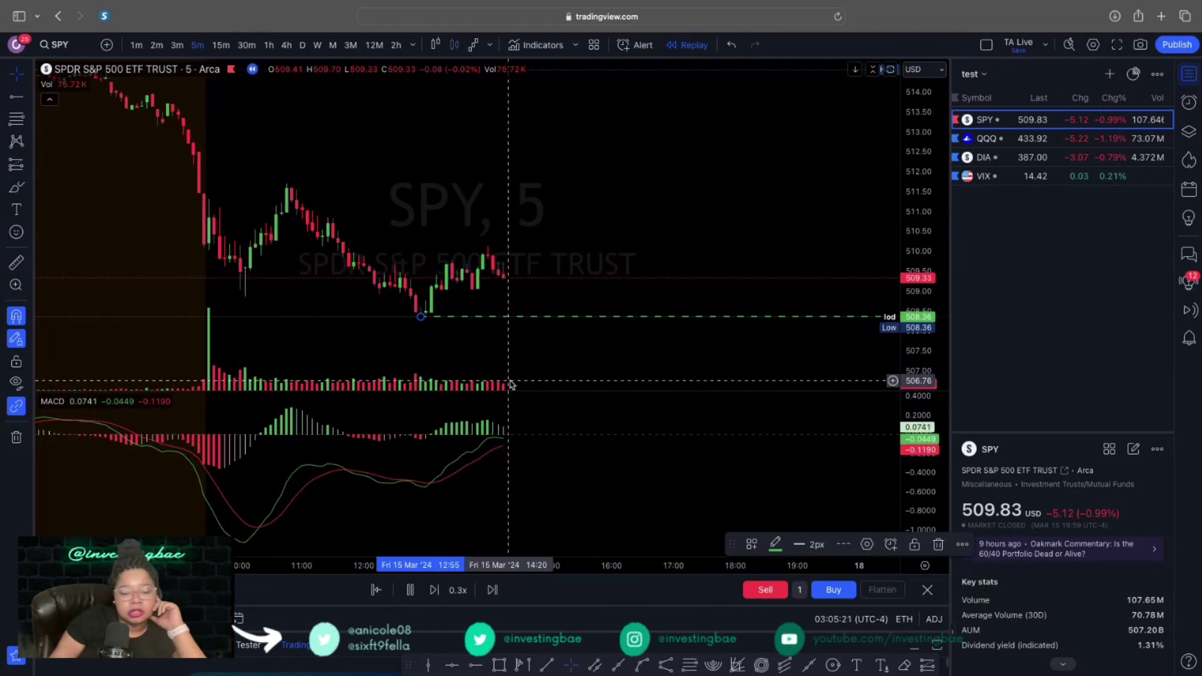
# Exit Bar Replay, confirming Yes, so the full 15 March session returns, then open Select Layout.
pyautogui.click(927, 591)
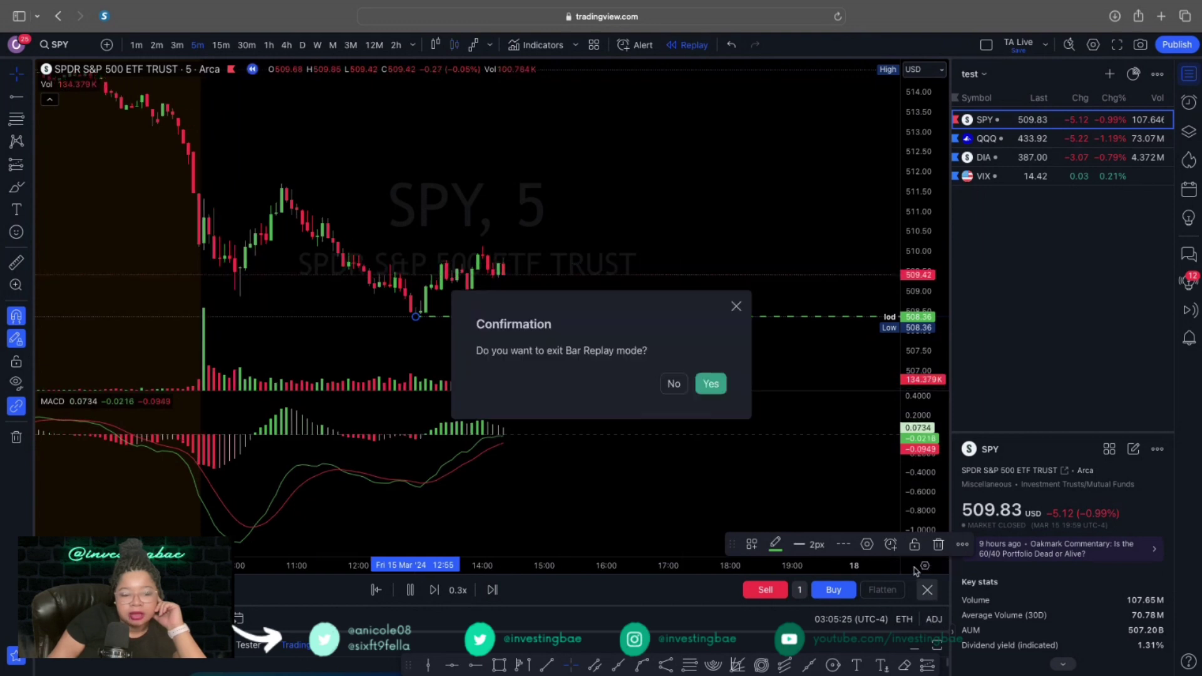
pyautogui.click(715, 384)
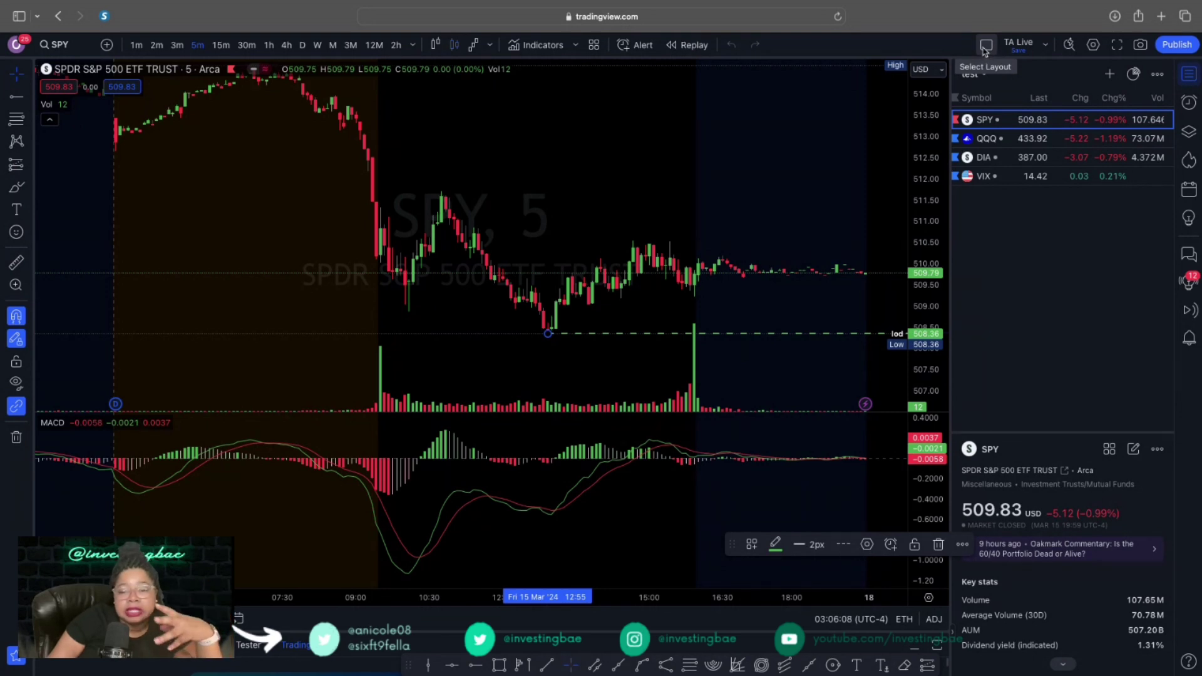
pyautogui.click(986, 46)
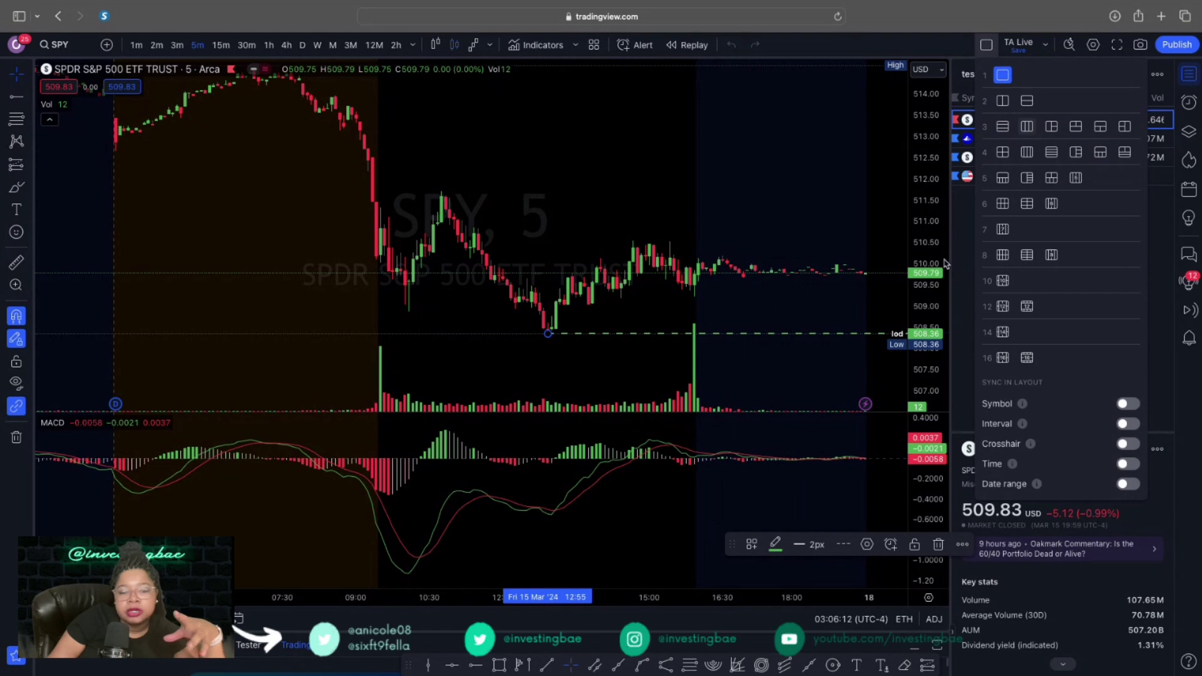
# Split into three side-by-side charts and toggle symbol, interval and crosshair sync on and off.
pyautogui.click(1027, 127)
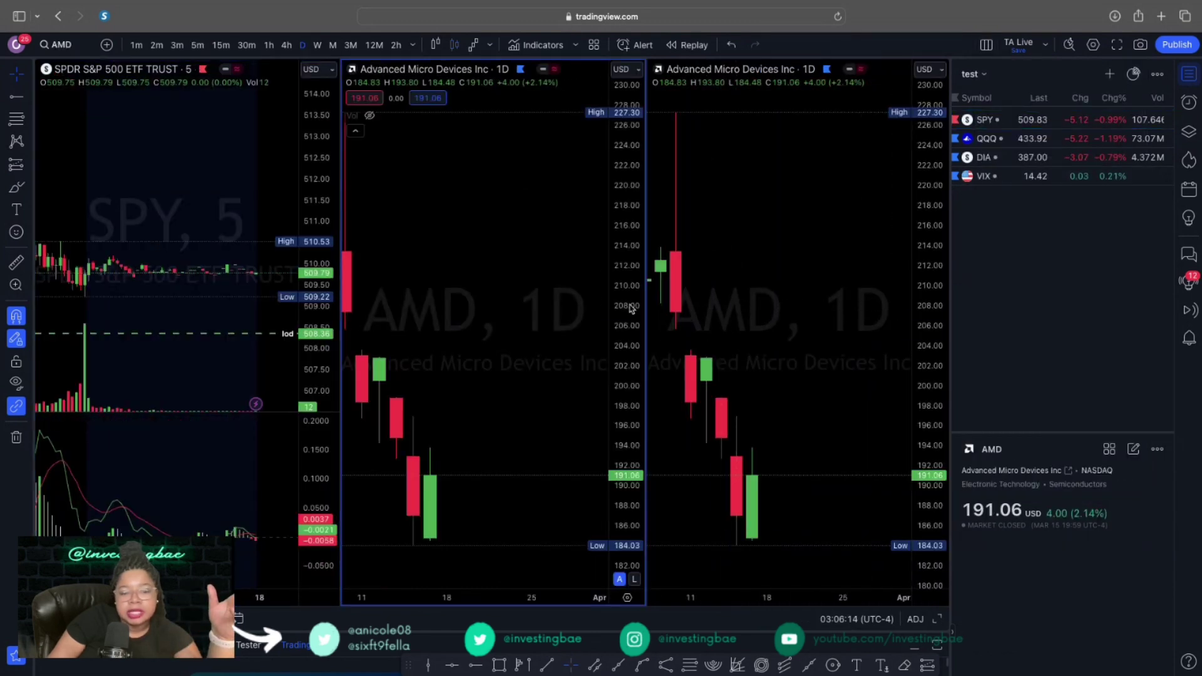
pyautogui.click(814, 188)
pyautogui.click(986, 45)
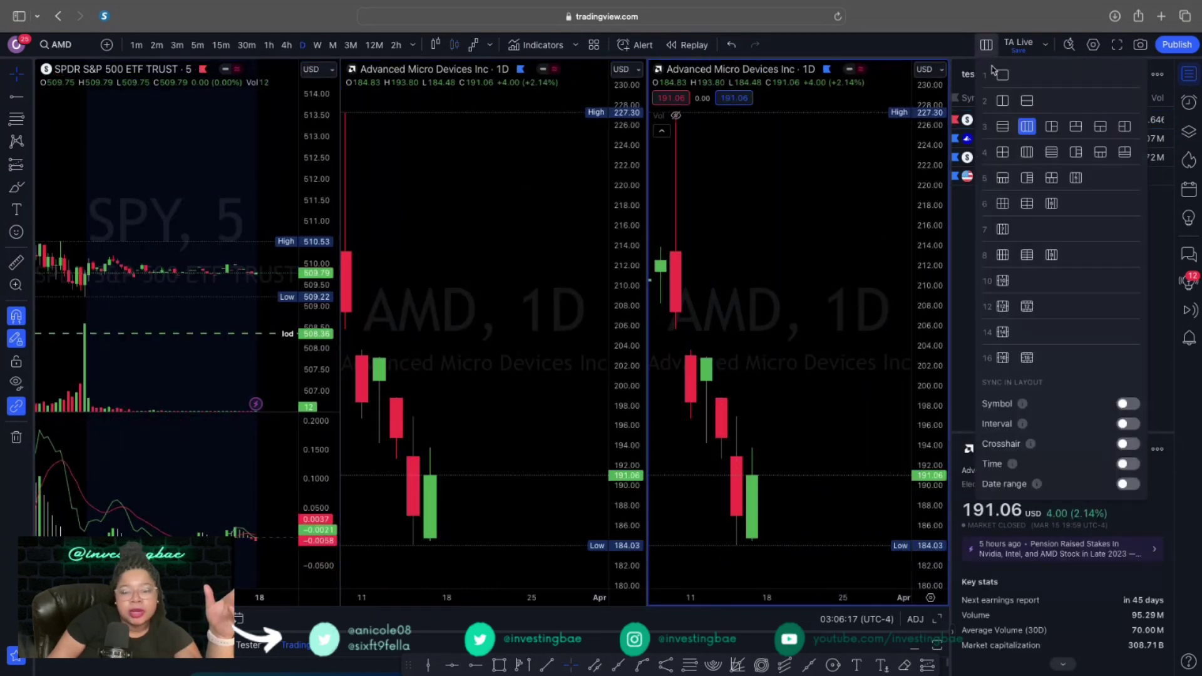
pyautogui.click(1127, 403)
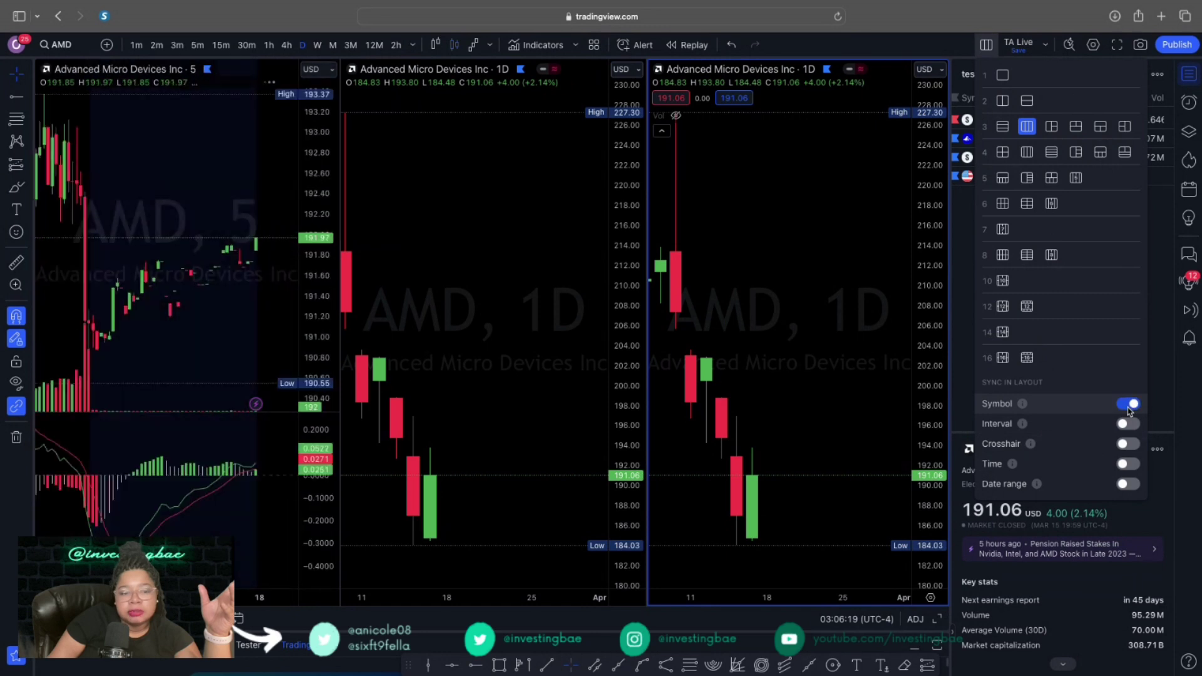
pyautogui.click(1128, 404)
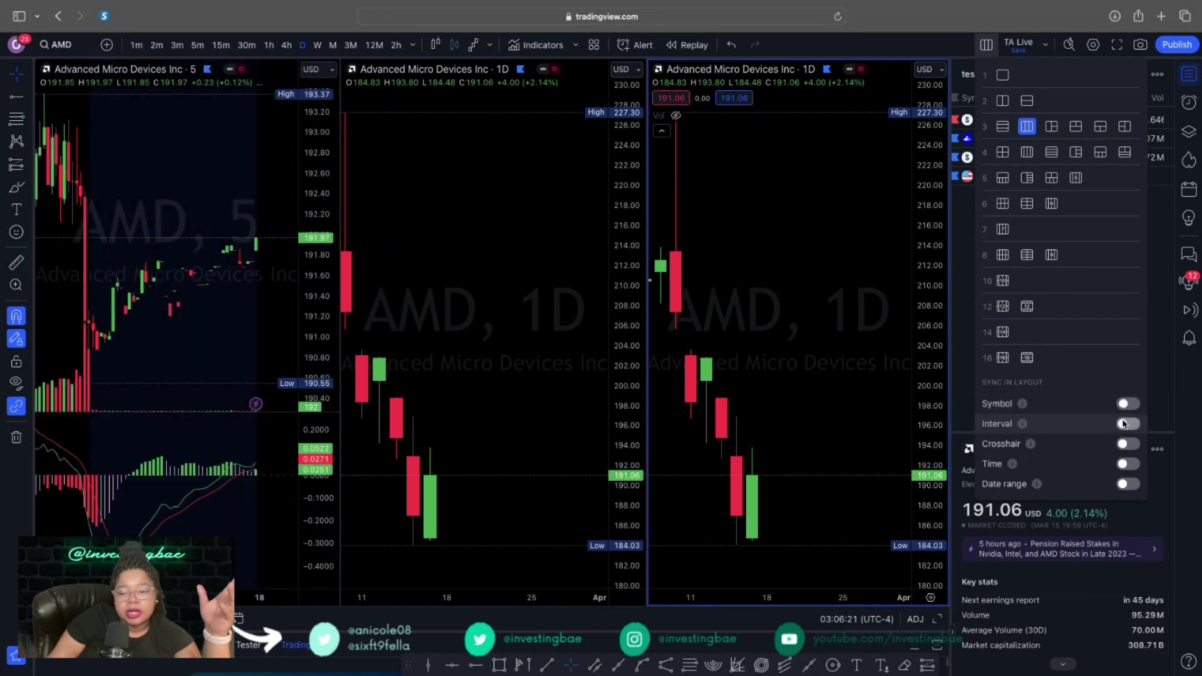
pyautogui.click(1126, 424)
pyautogui.click(1125, 426)
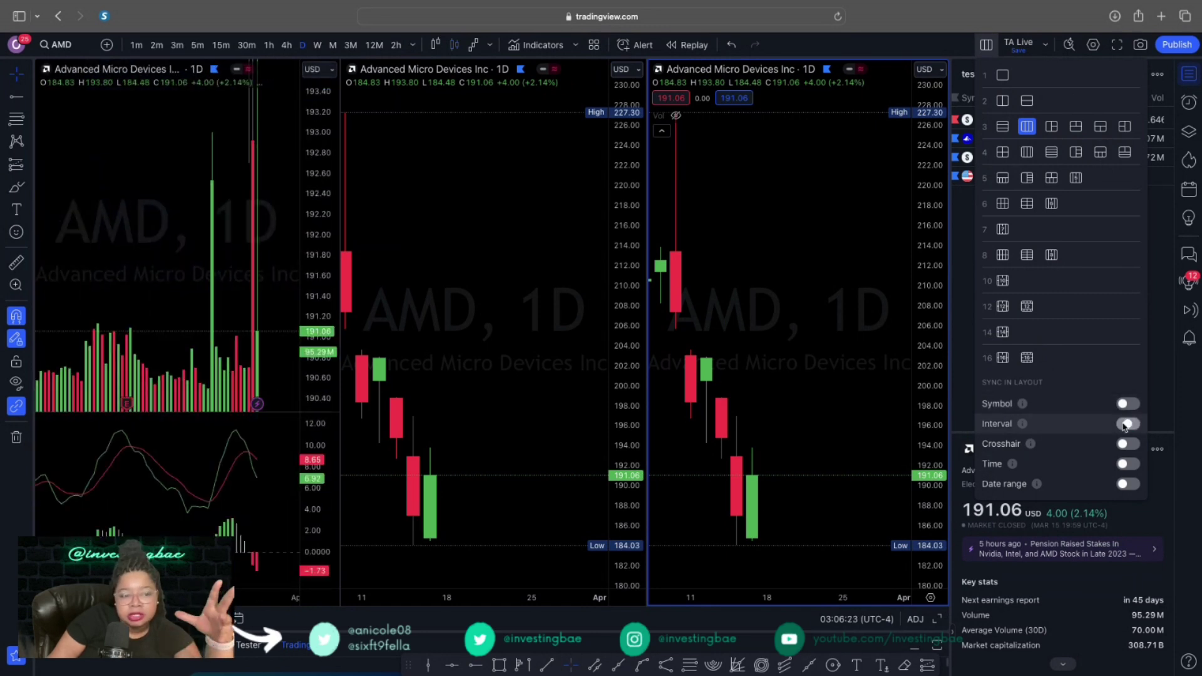
pyautogui.click(1127, 444)
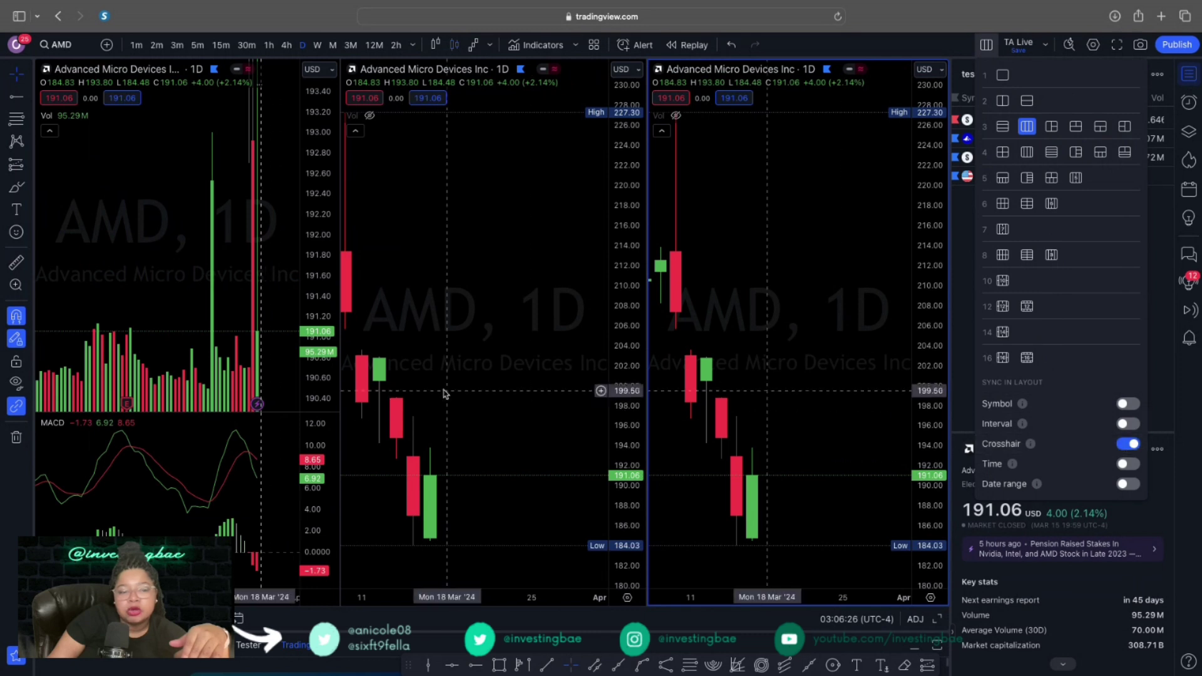
pyautogui.click(1133, 446)
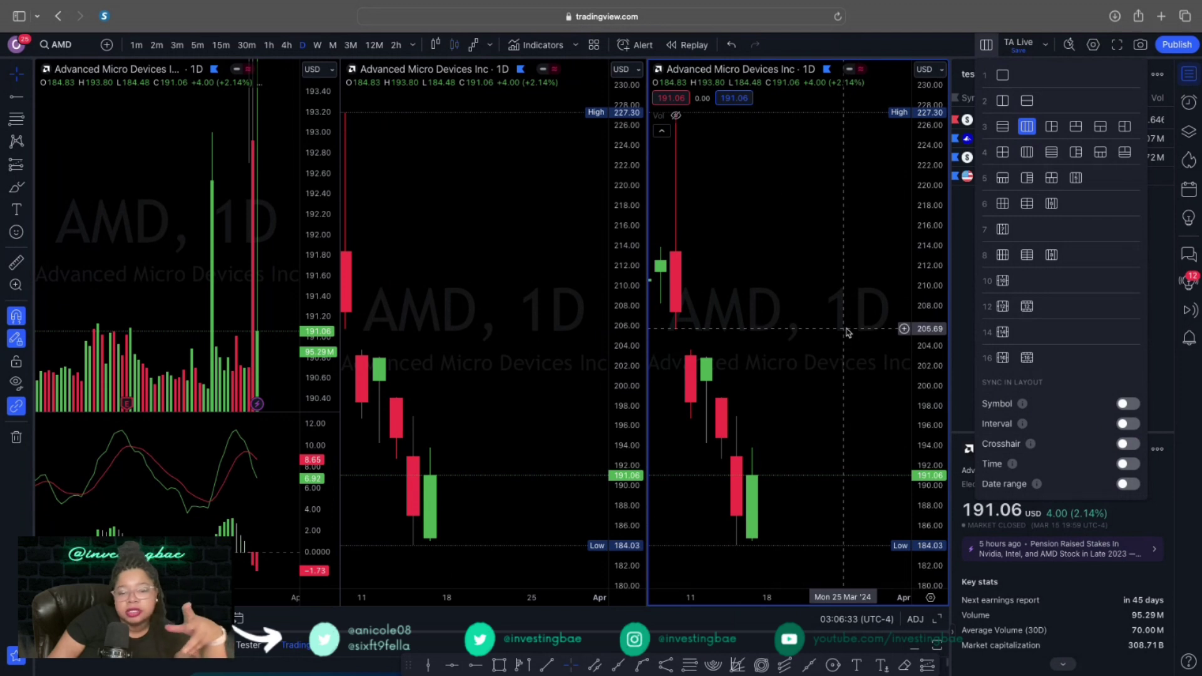
pyautogui.click(937, 271)
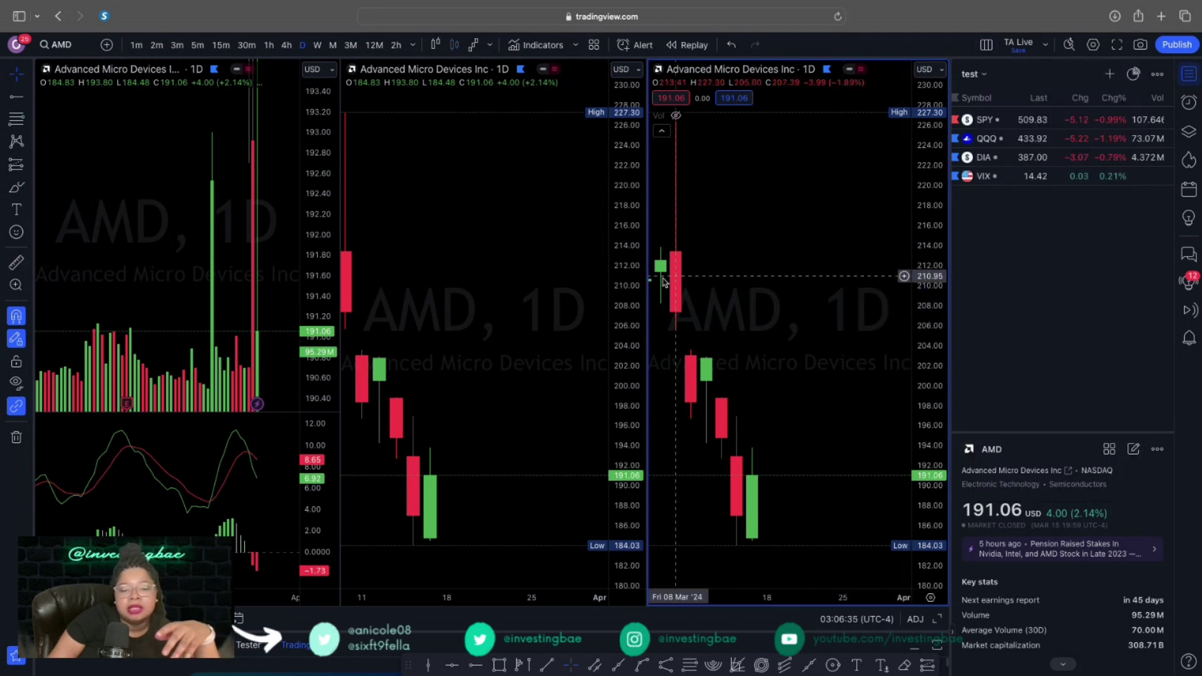
# Activate the left, middle and right charts in turn, resetting the left chart's price scale.
pyautogui.click(563, 269)
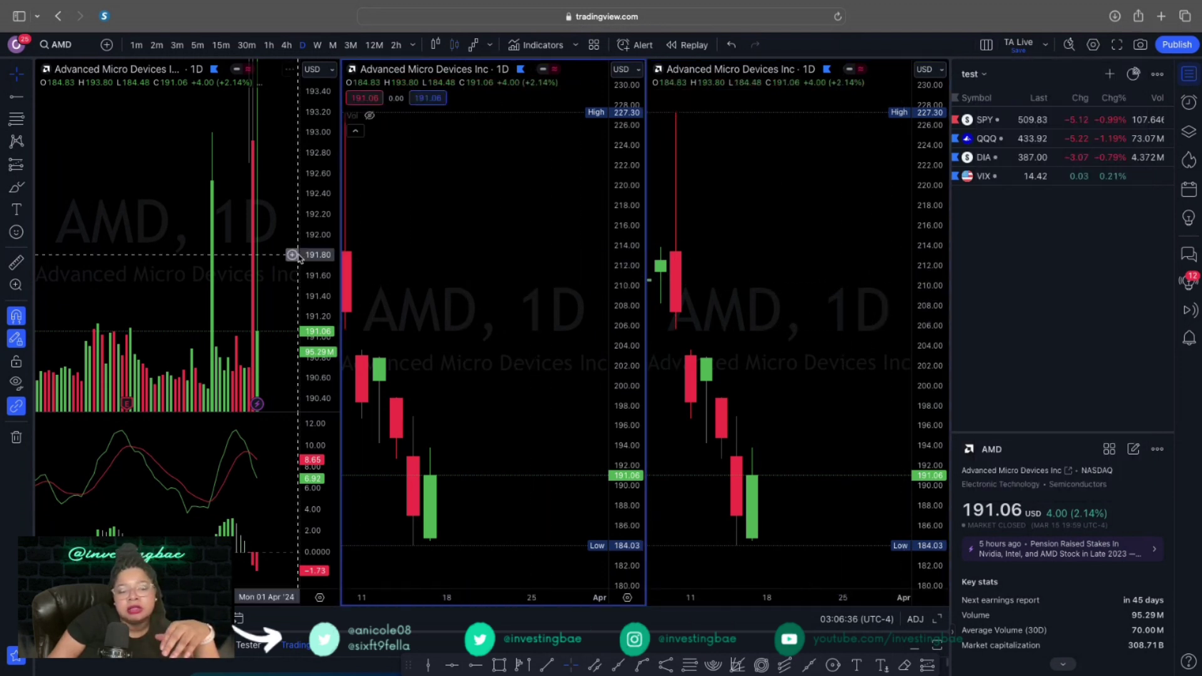
pyautogui.rightClick(133, 254)
pyautogui.click(316, 250)
pyautogui.doubleClick(318, 230)
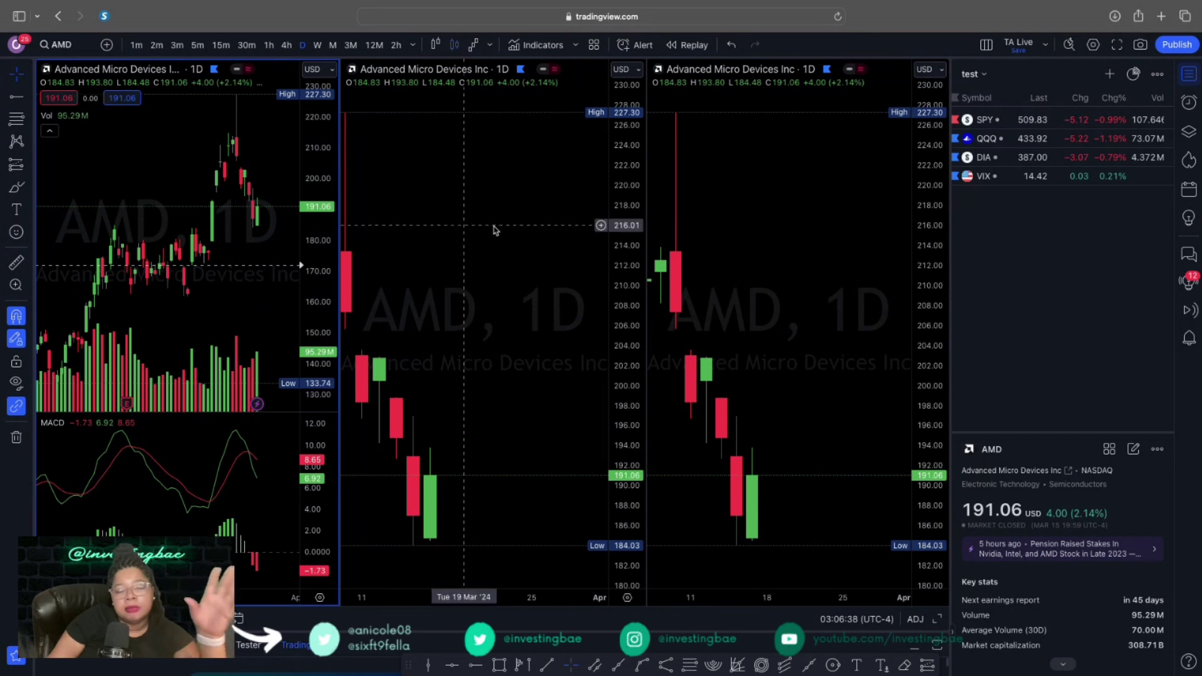
pyautogui.click(620, 219)
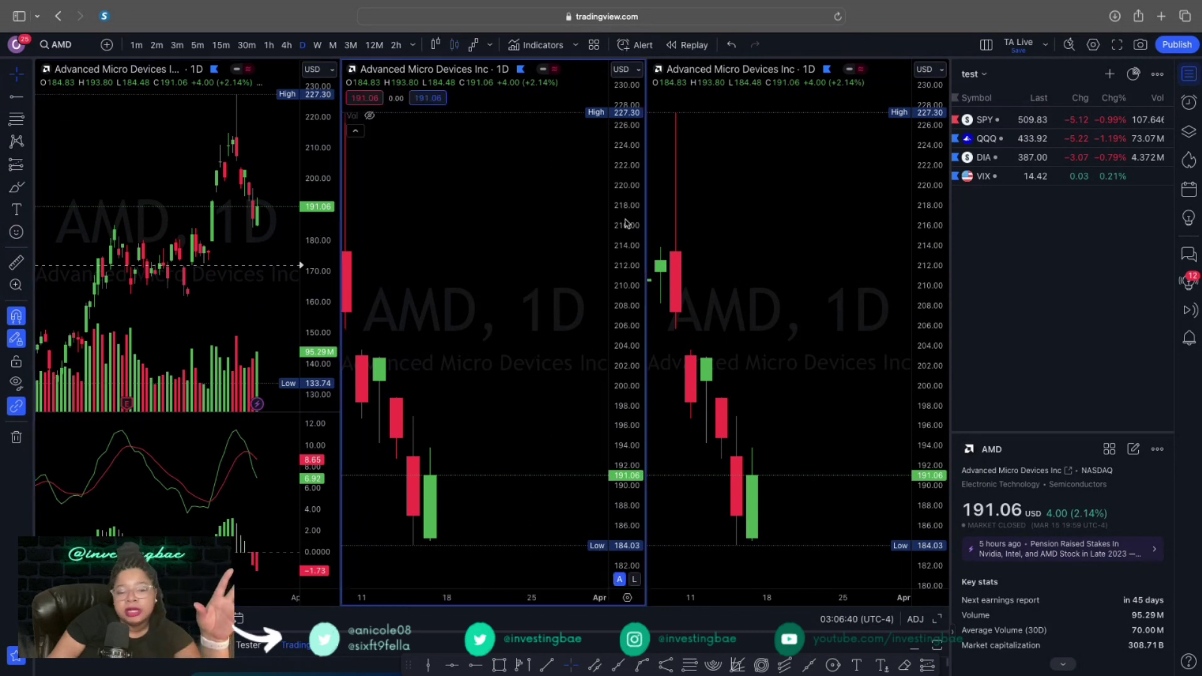
pyautogui.click(937, 242)
pyautogui.scroll(-1, 937, 243)
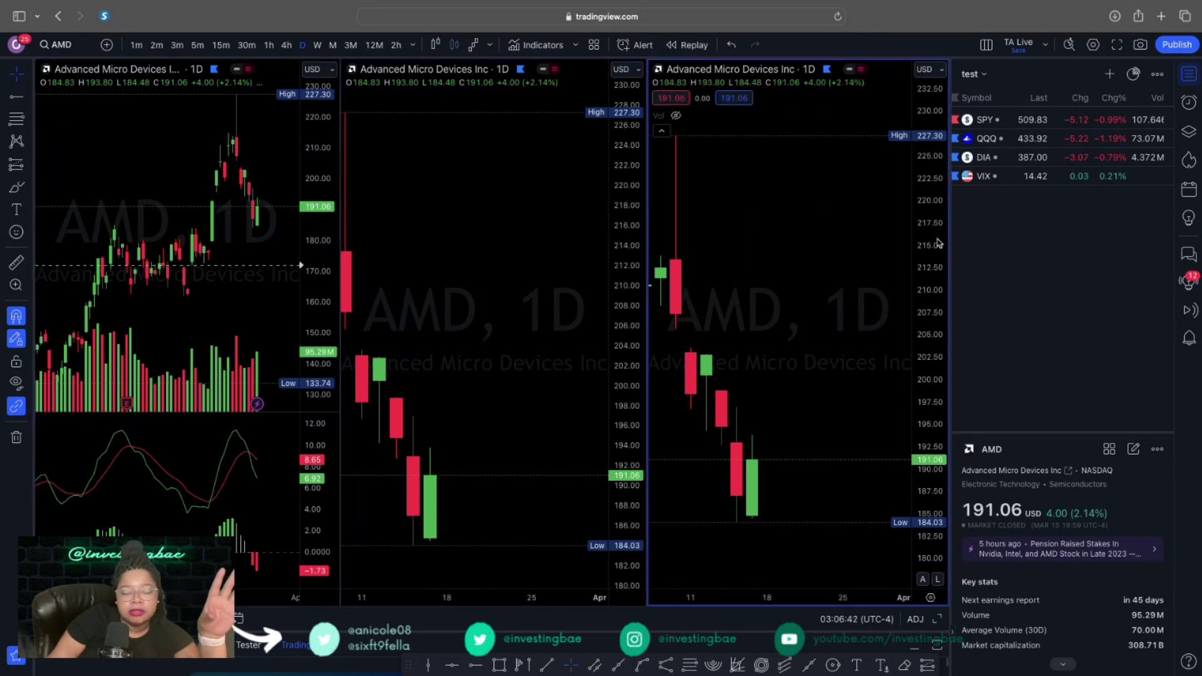
# Return to a single-chart layout showing the AMD daily chart, zooming in and back out.
pyautogui.click(987, 45)
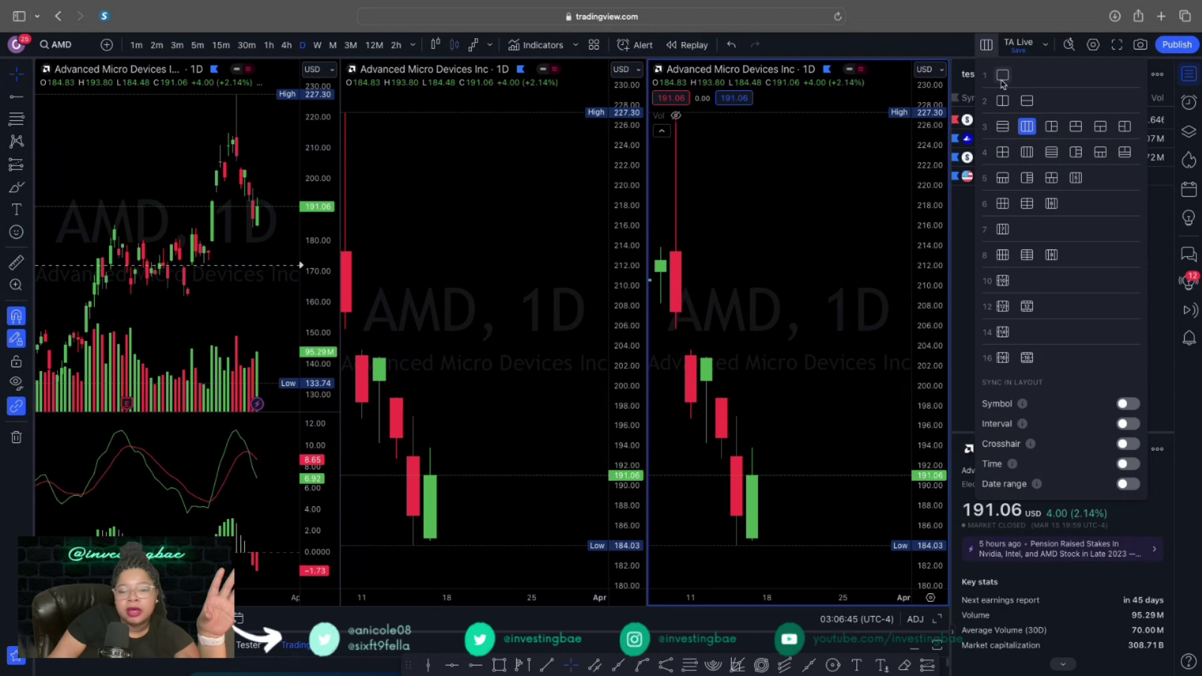
pyautogui.click(1003, 76)
pyautogui.scroll(3, 775, 299)
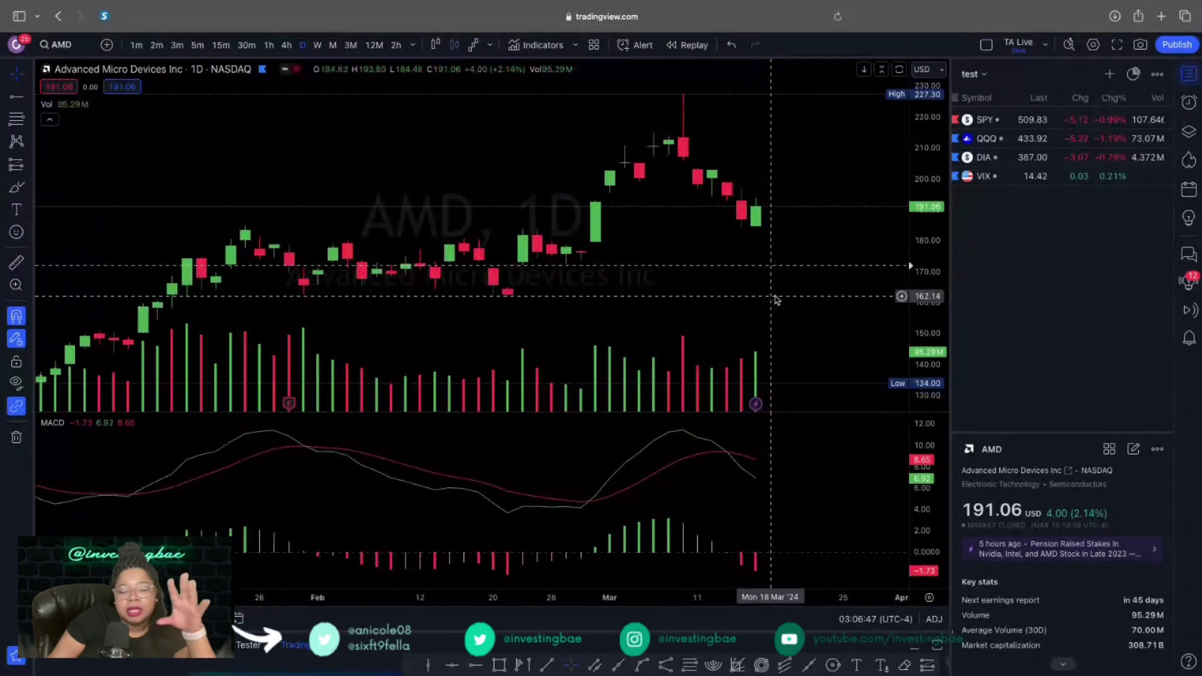
pyautogui.scroll(-5, 858, 321)
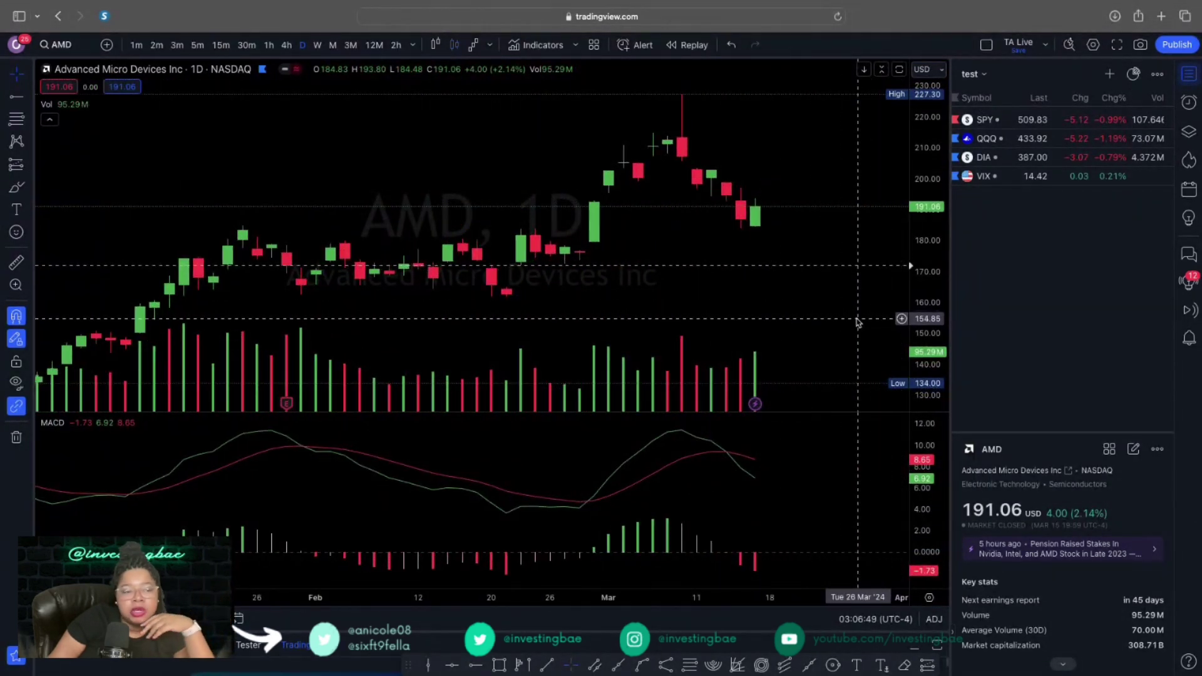
# Select SPY, then create a new empty watchlist named 'fun list'.
pyautogui.click(1007, 120)
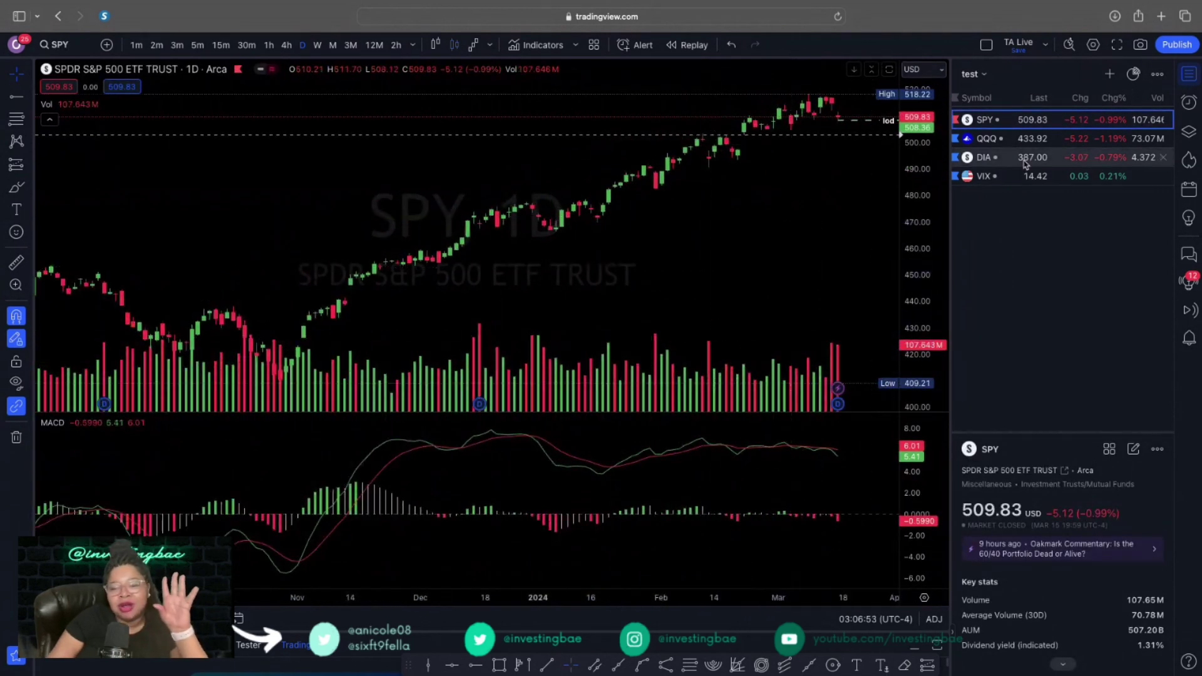
pyautogui.click(970, 74)
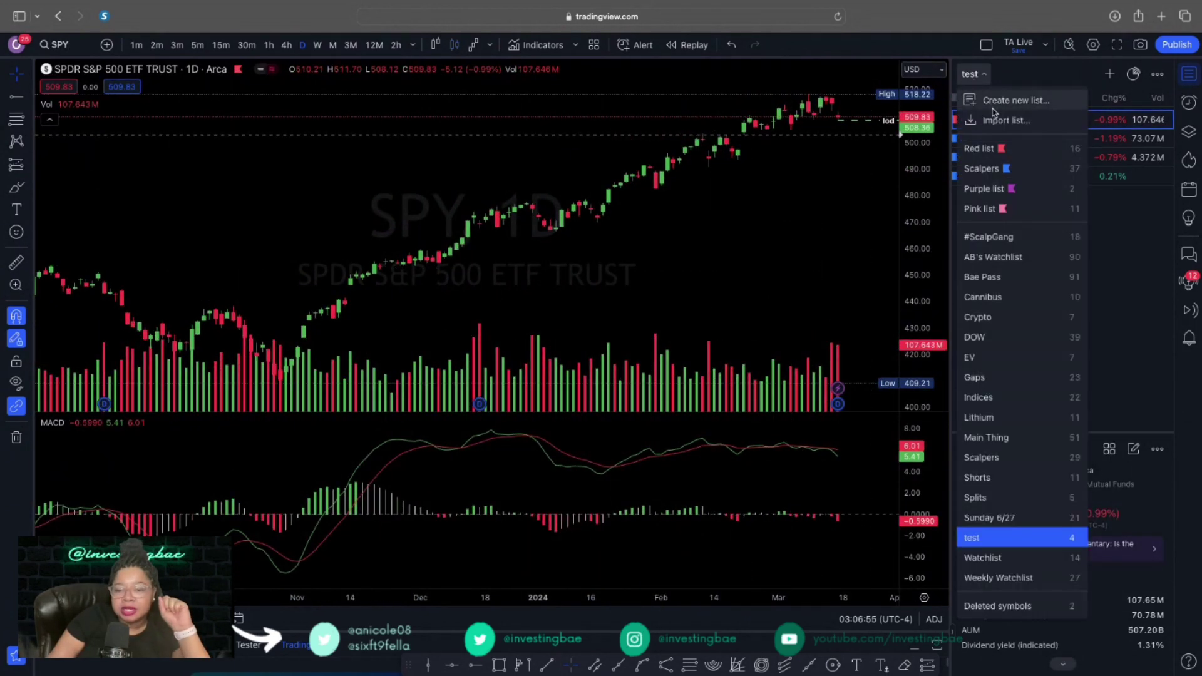
pyautogui.click(1023, 102)
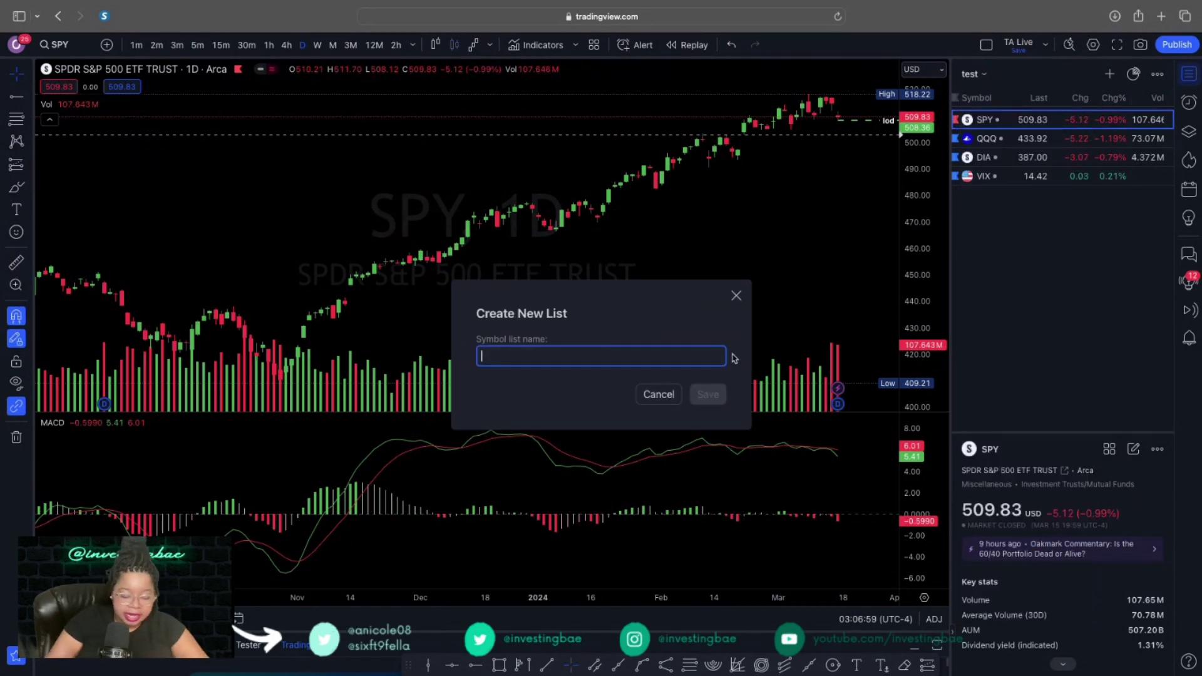
pyautogui.write('fun list')
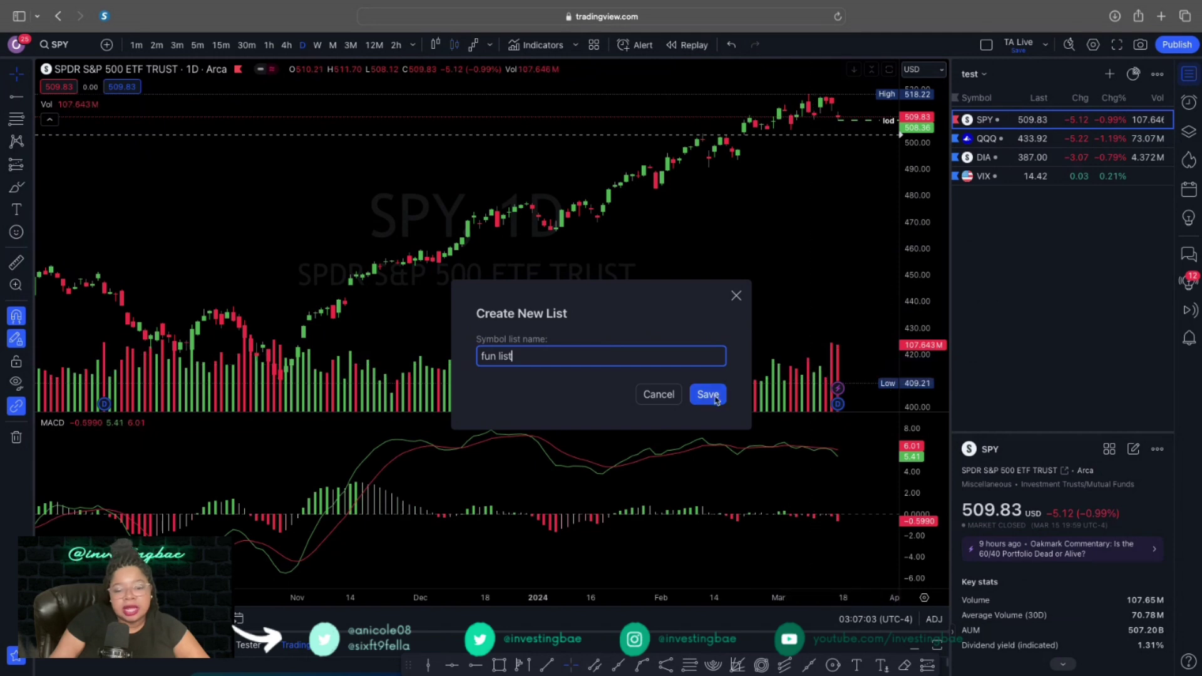
pyautogui.press('Return')
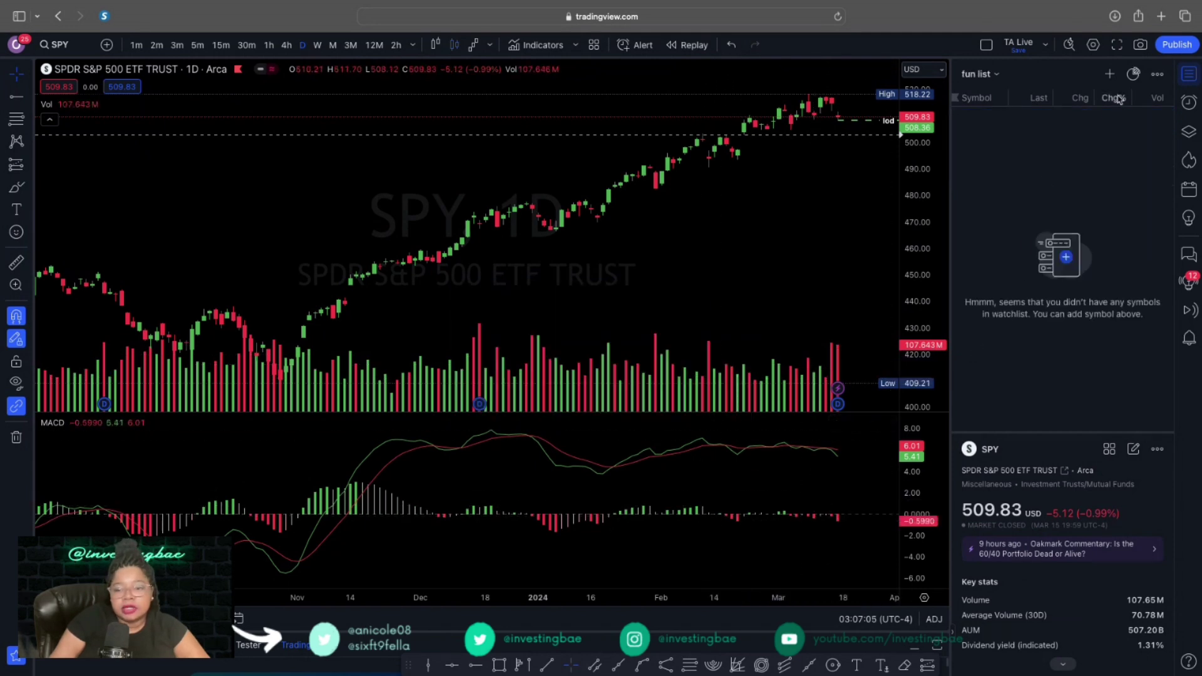
# Add SMCI, MSTR and BA to the fun list watchlist.
pyautogui.click(1109, 74)
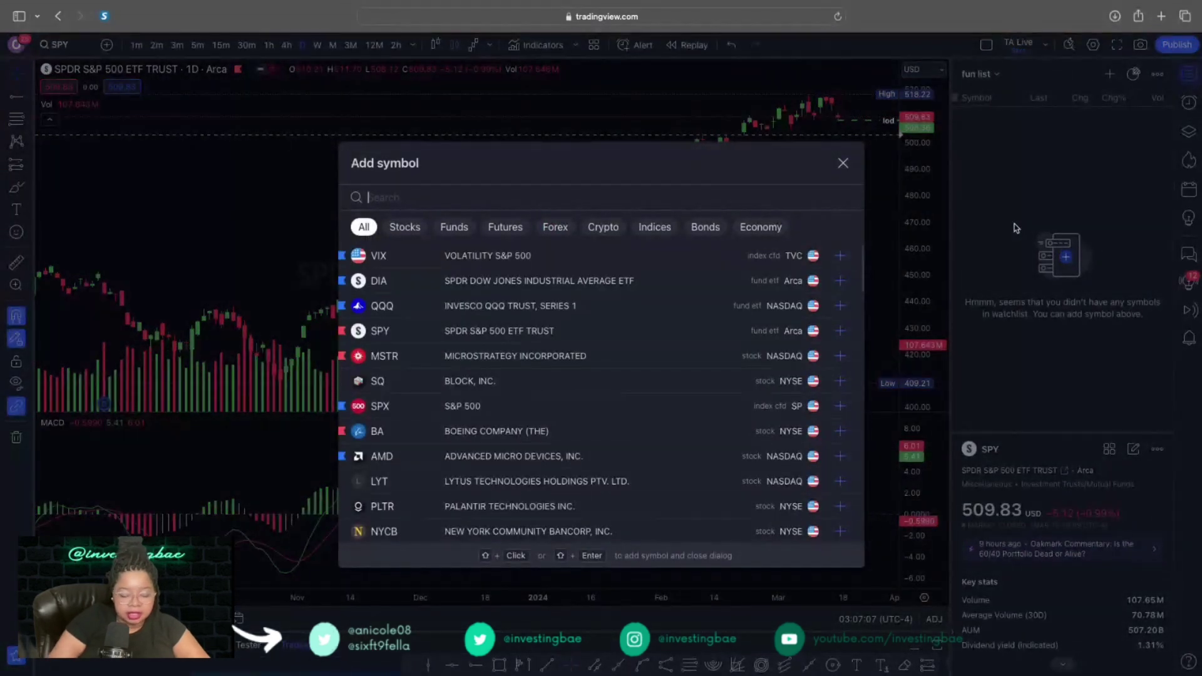
pyautogui.write('SMCI')
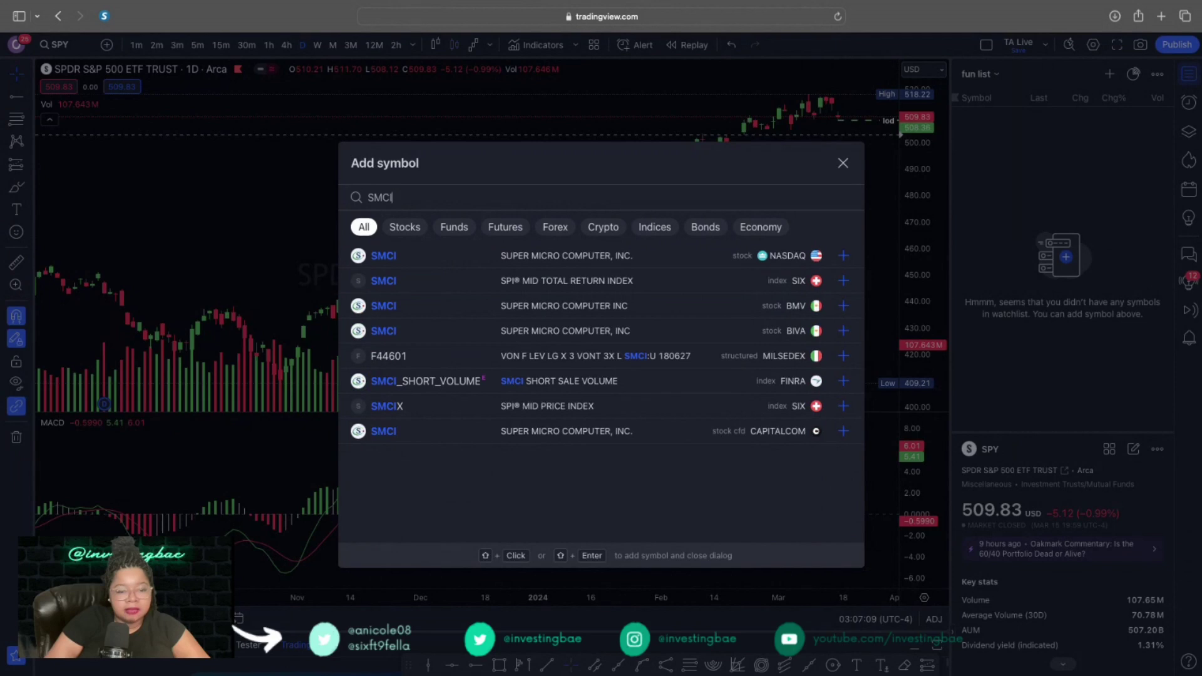
pyautogui.press('Return')
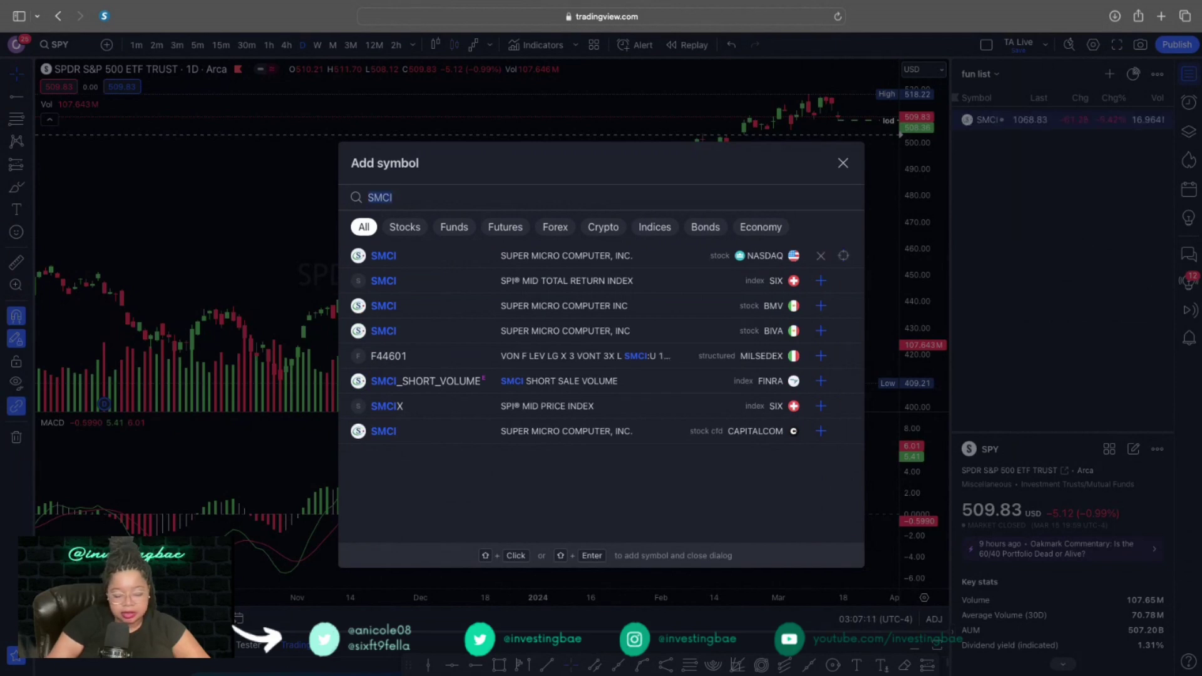
pyautogui.write('MSTR')
pyautogui.press('Return')
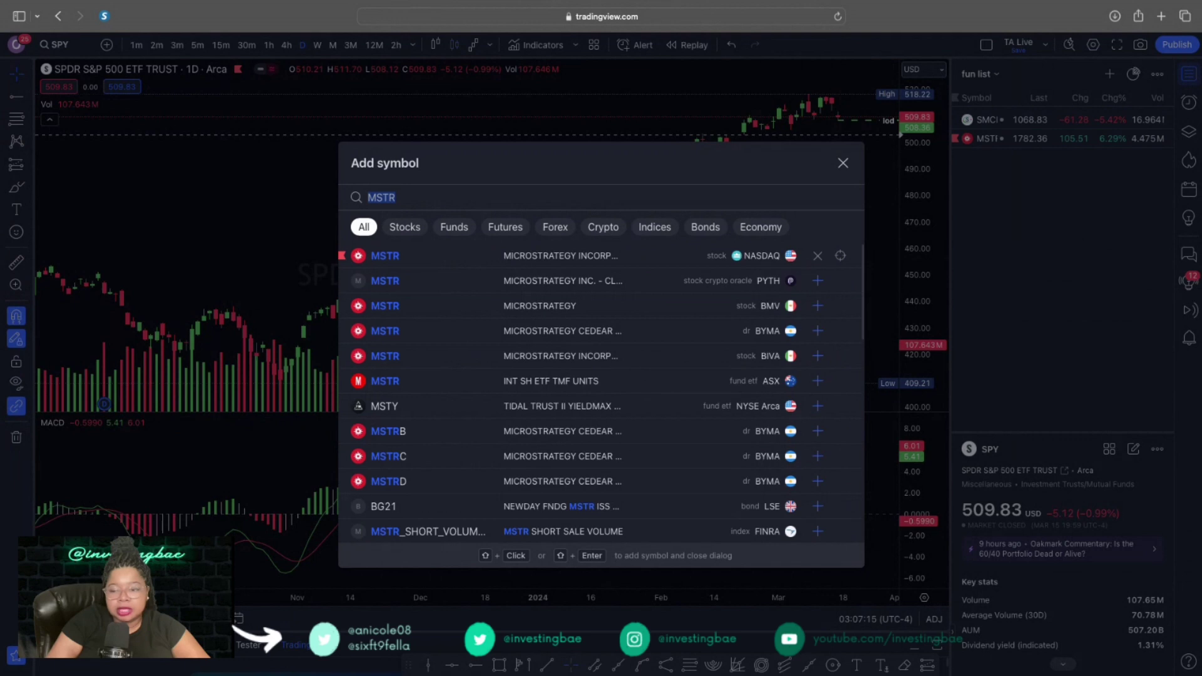
pyautogui.write('BA')
pyautogui.press('Return')
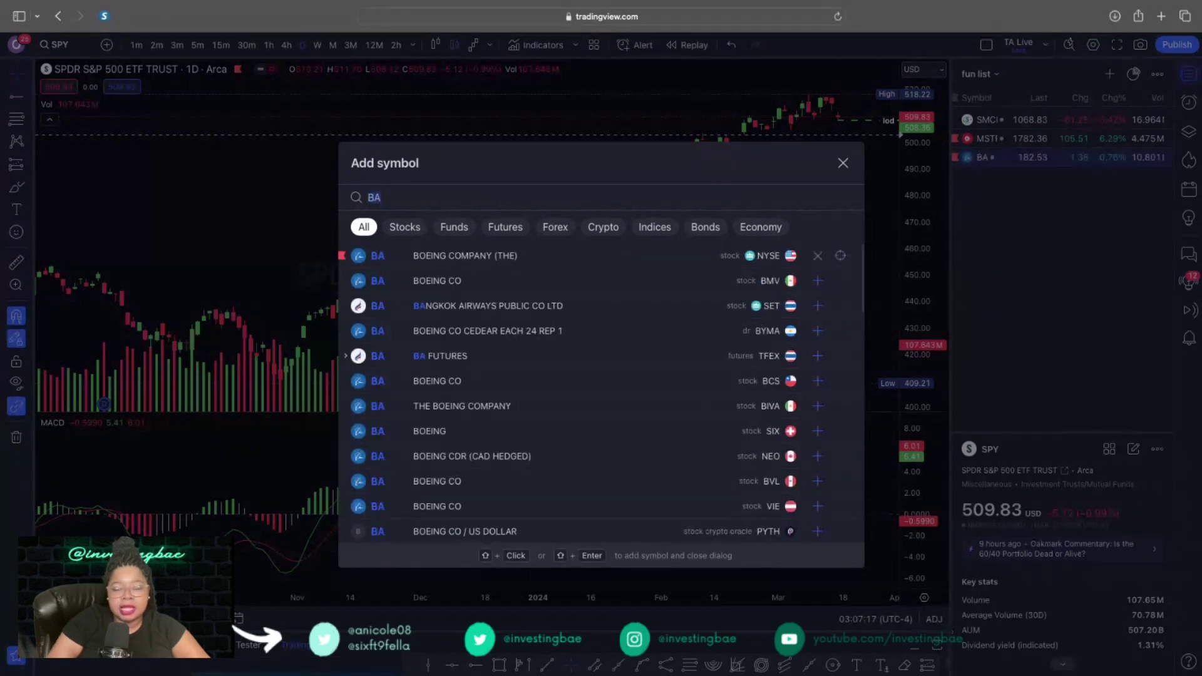
# Add FSR, NVDA and TSLA to the fun list as well.
pyautogui.write('FSR')
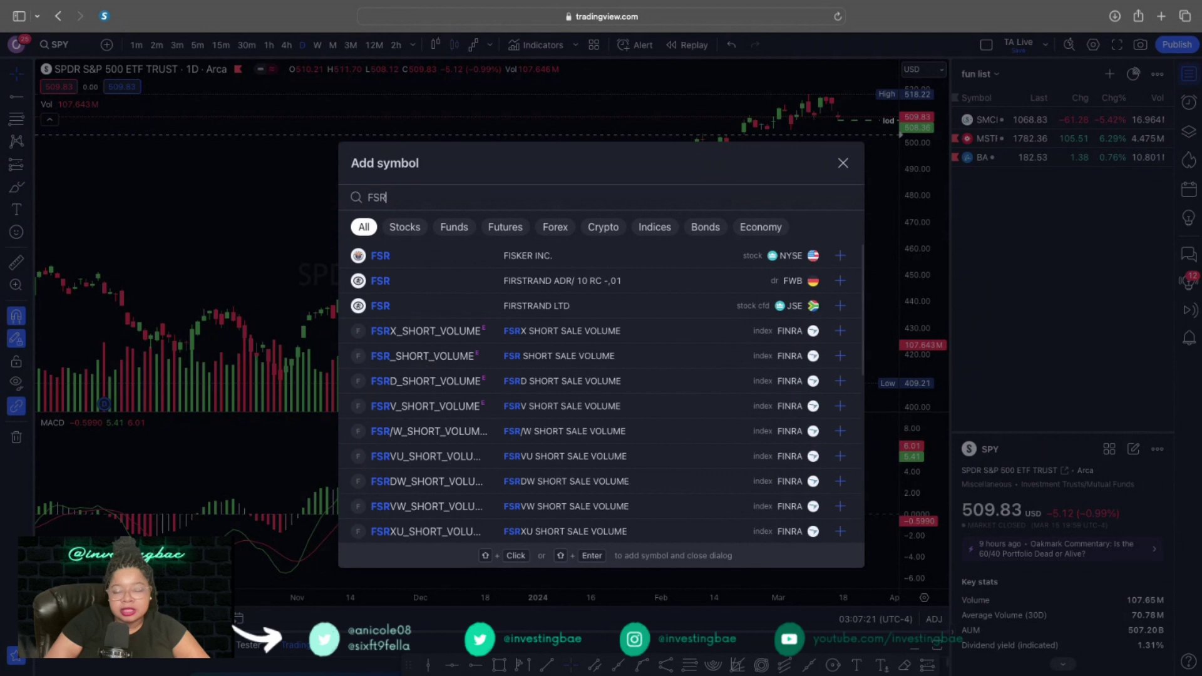
pyautogui.press('Return')
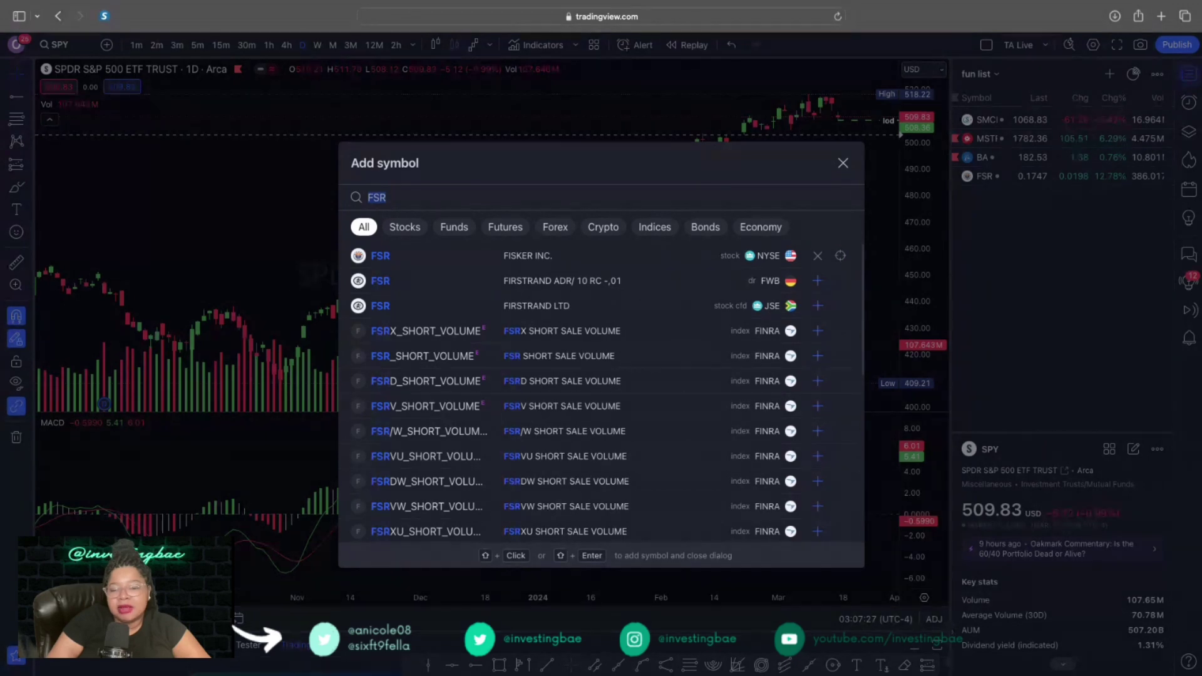
pyautogui.write('NVDA')
pyautogui.press('Return')
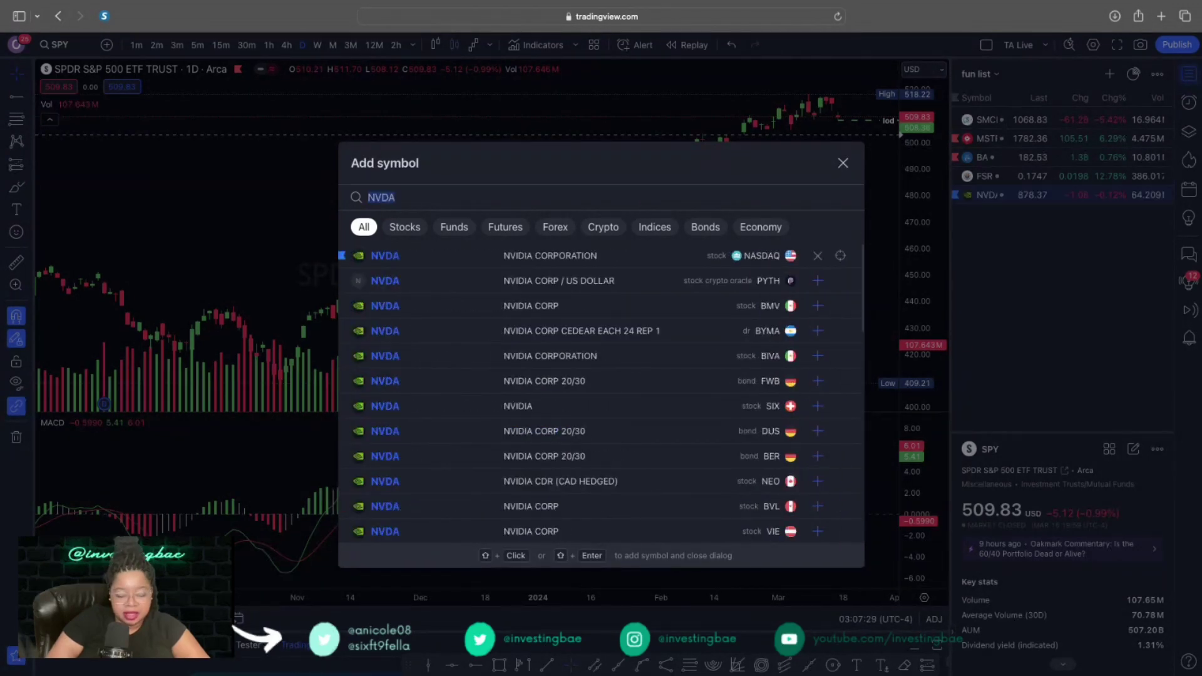
pyautogui.write('TSLA')
pyautogui.press('Return')
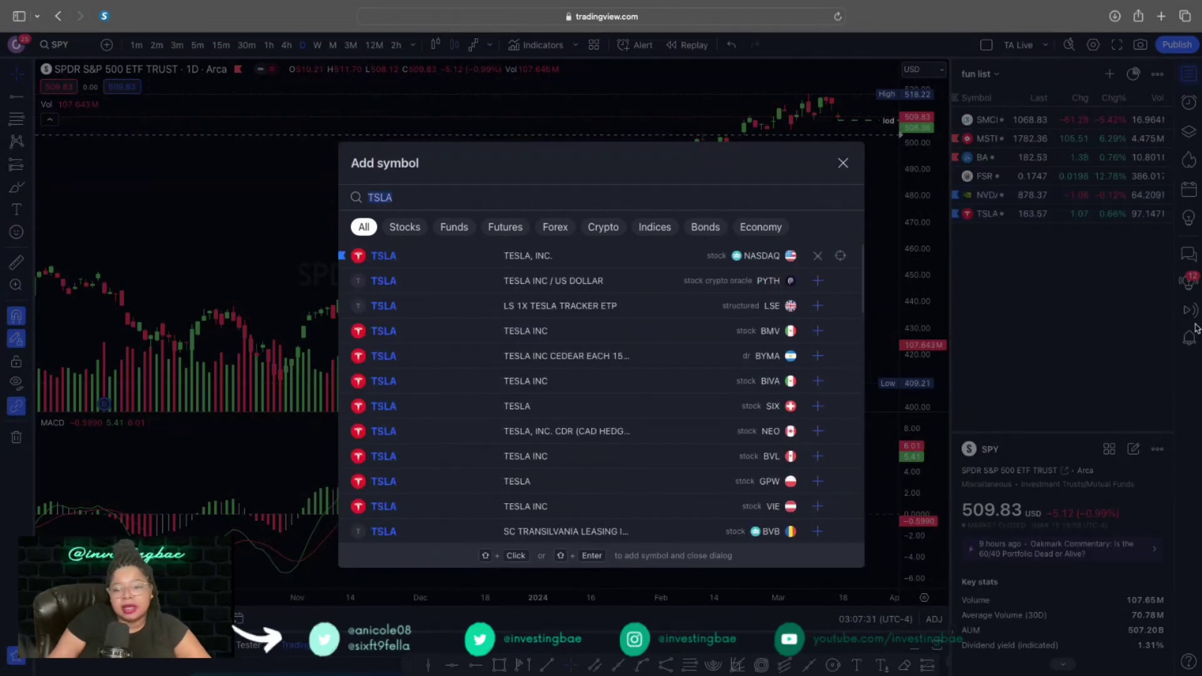
pyautogui.click(842, 163)
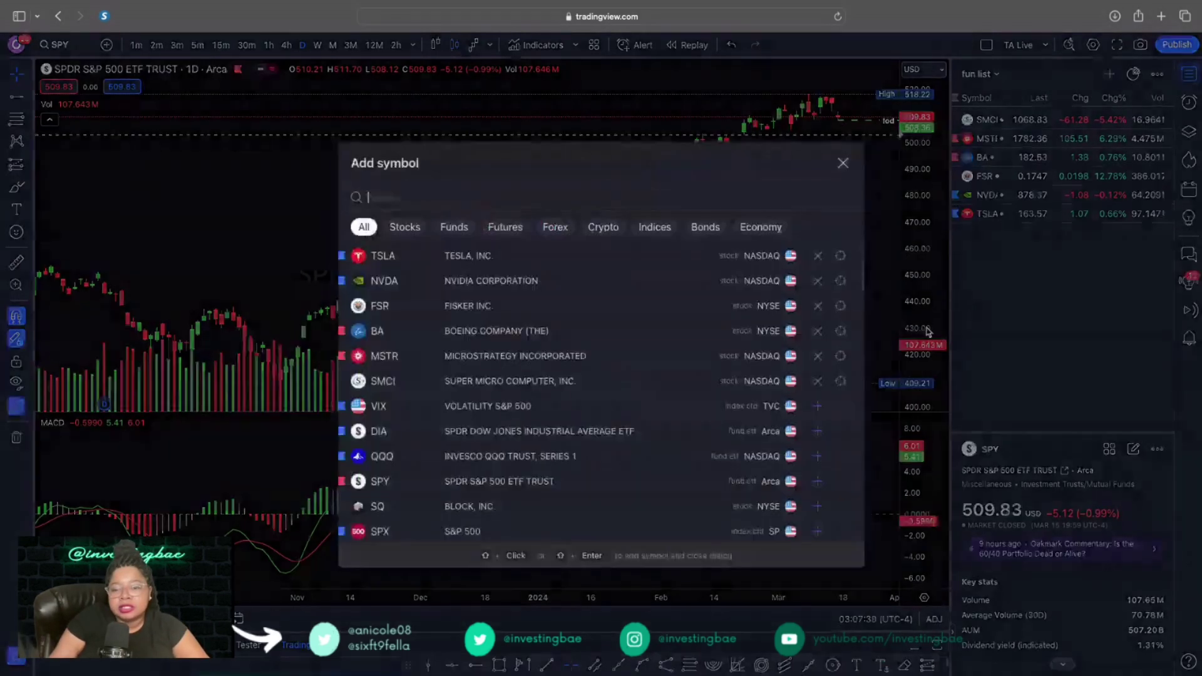
# Add VIX to the fun list and close the symbol search.
pyautogui.click(1108, 74)
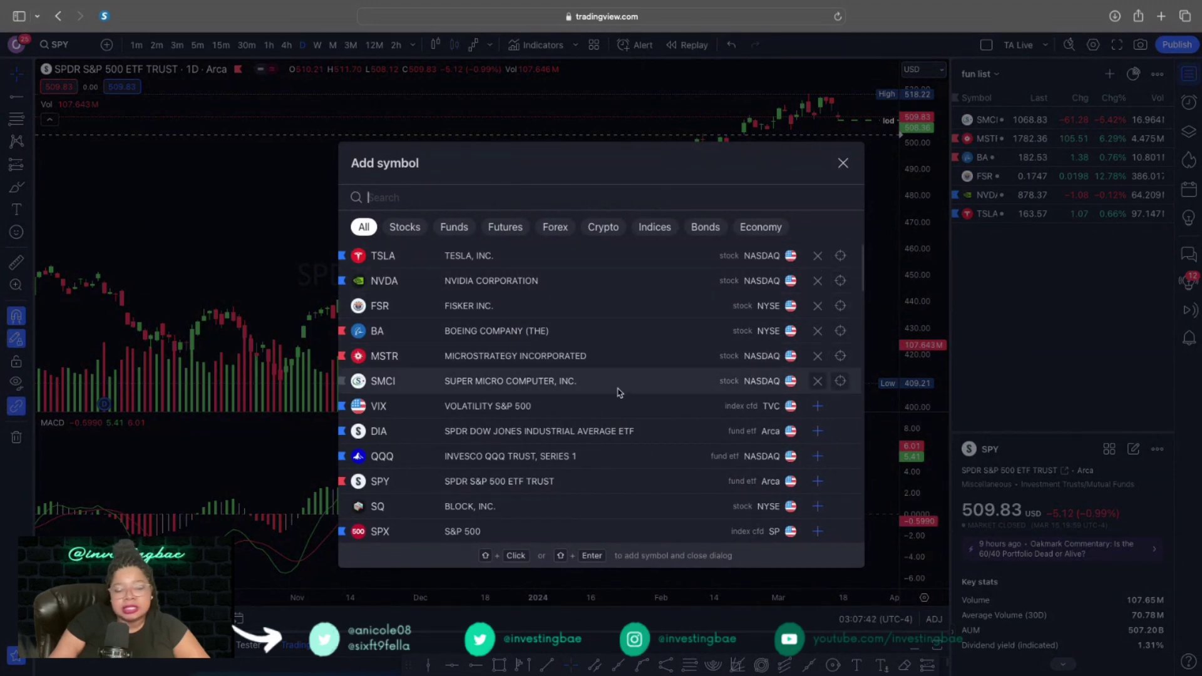
pyautogui.click(817, 406)
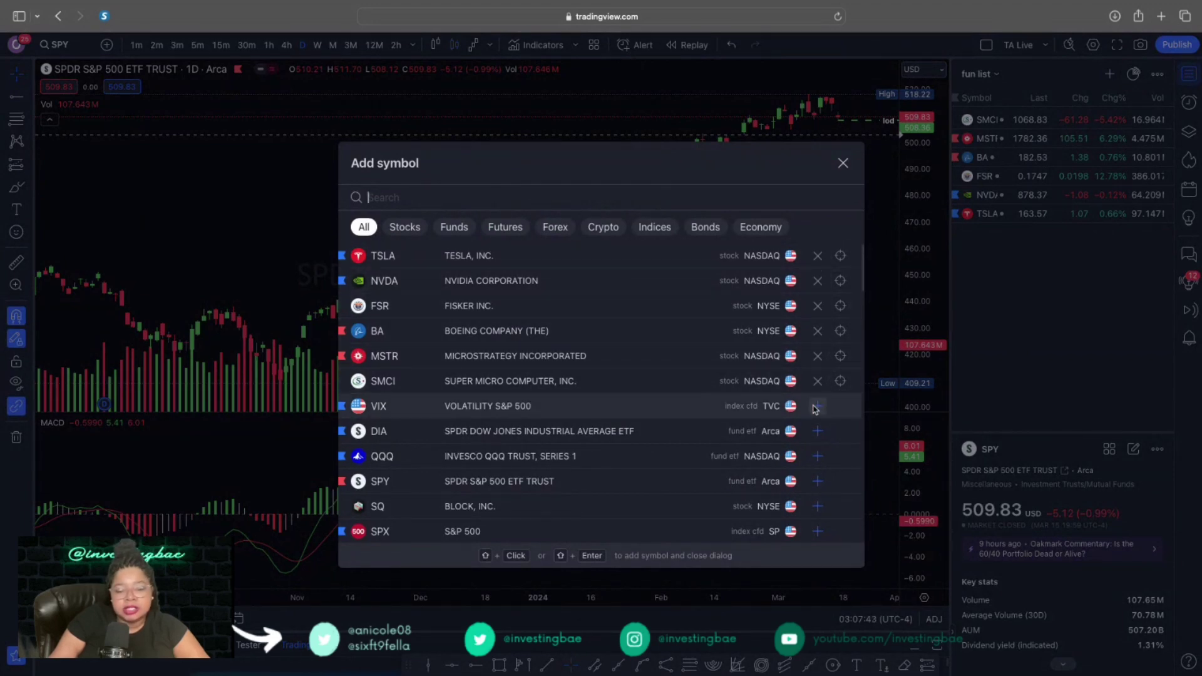
pyautogui.click(843, 162)
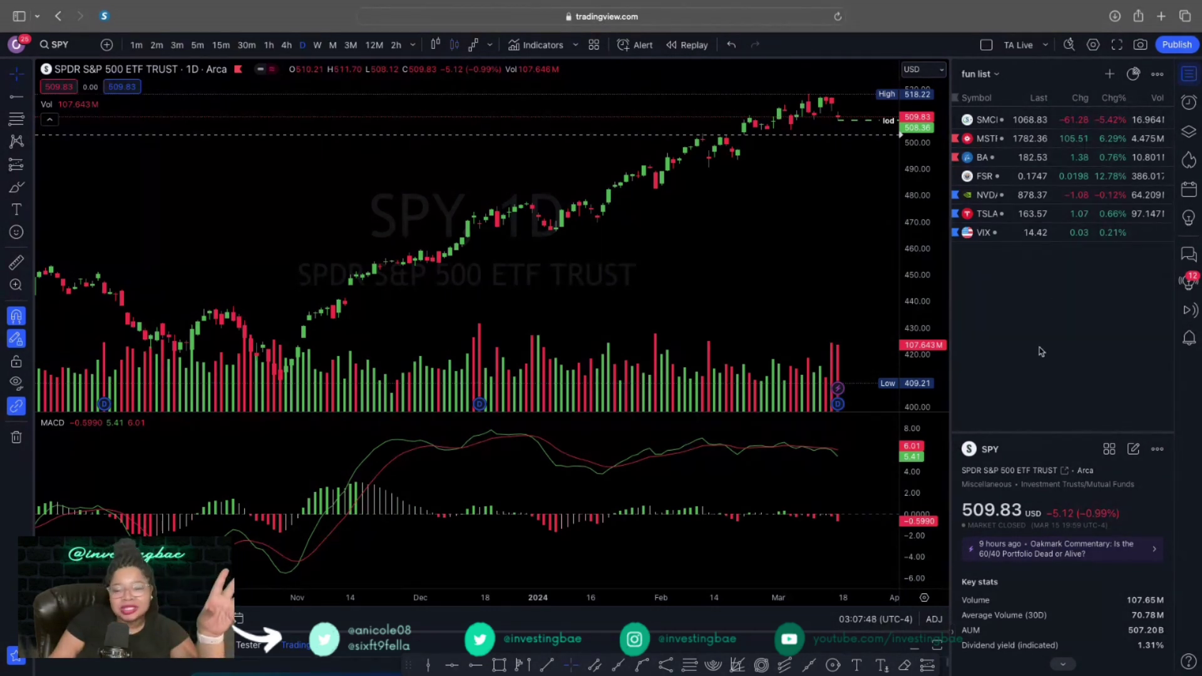
# Flag FSR in the watchlist with the pink flag.
pyautogui.click(955, 177)
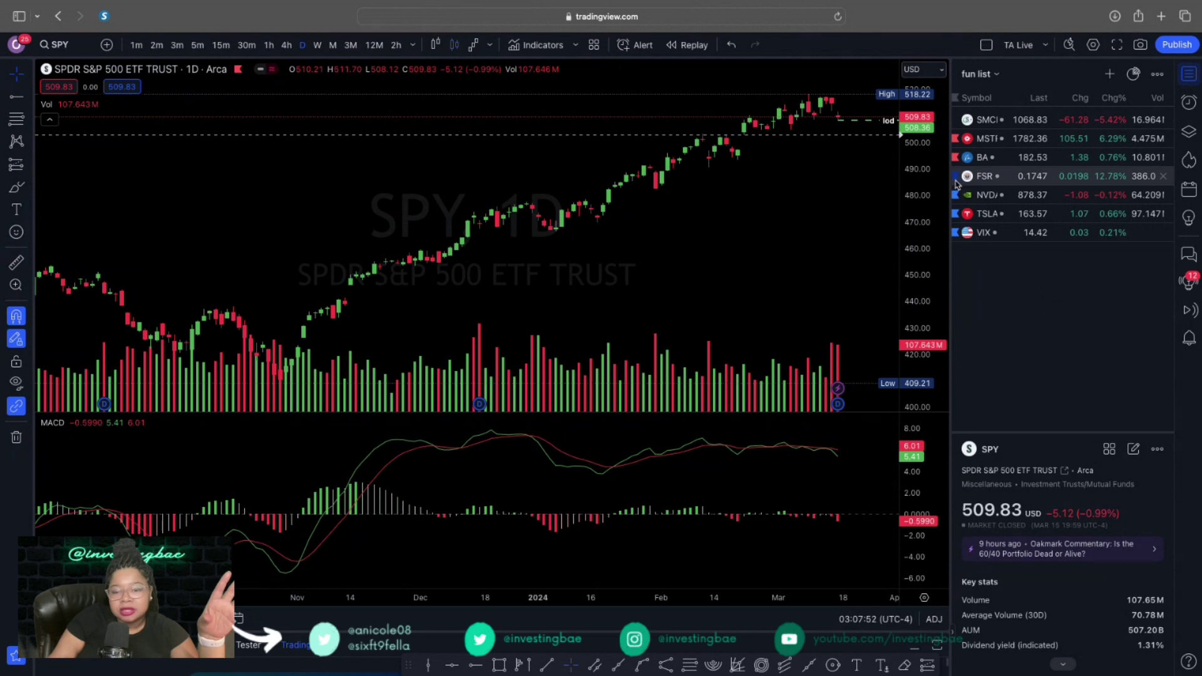
pyautogui.click(955, 179)
pyautogui.click(956, 180)
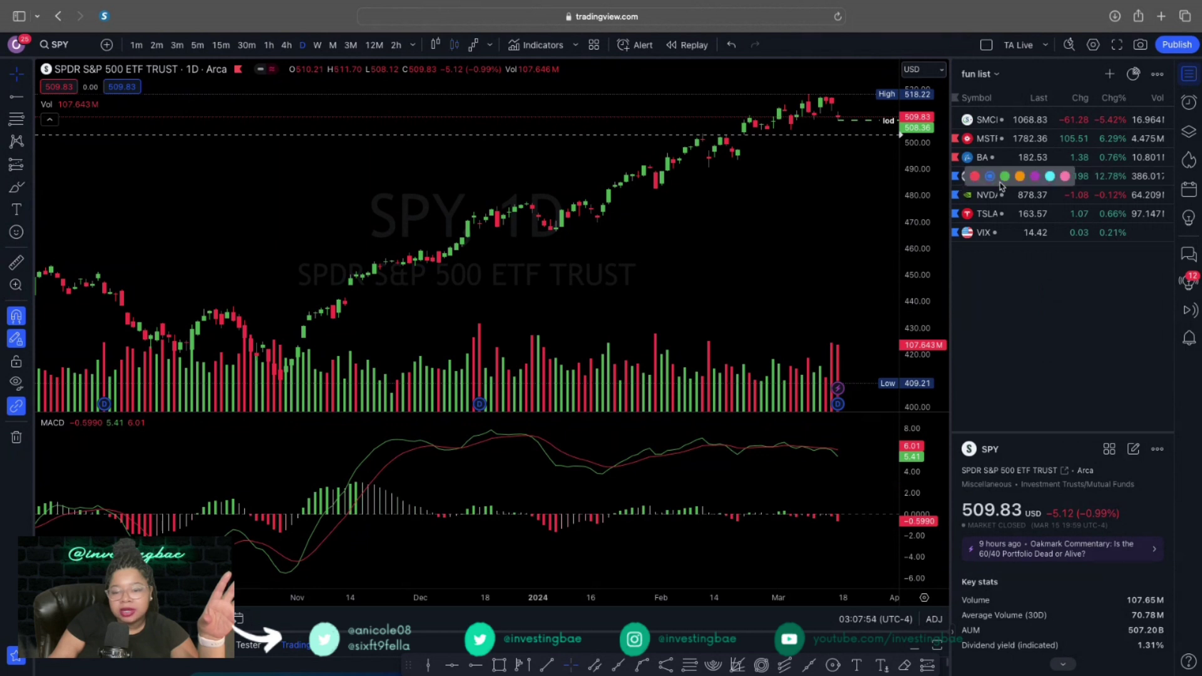
pyautogui.click(1064, 177)
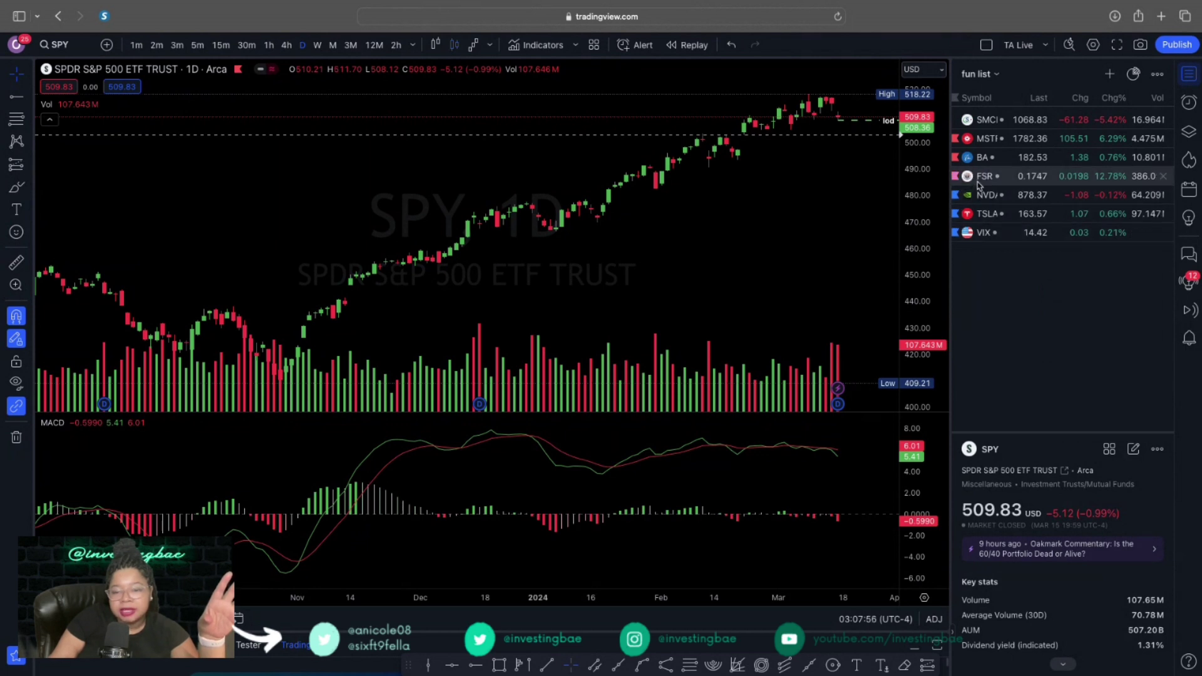
# Switch to the Pink list watchlist and remove FSR from it.
pyautogui.click(996, 76)
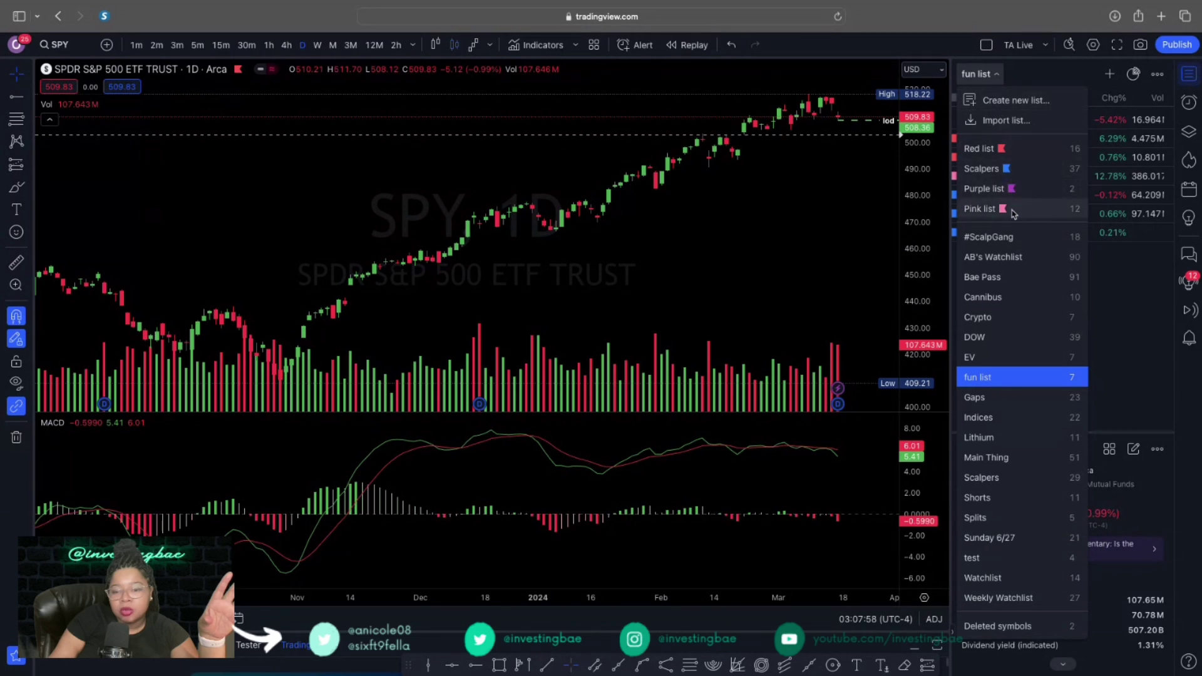
pyautogui.click(989, 213)
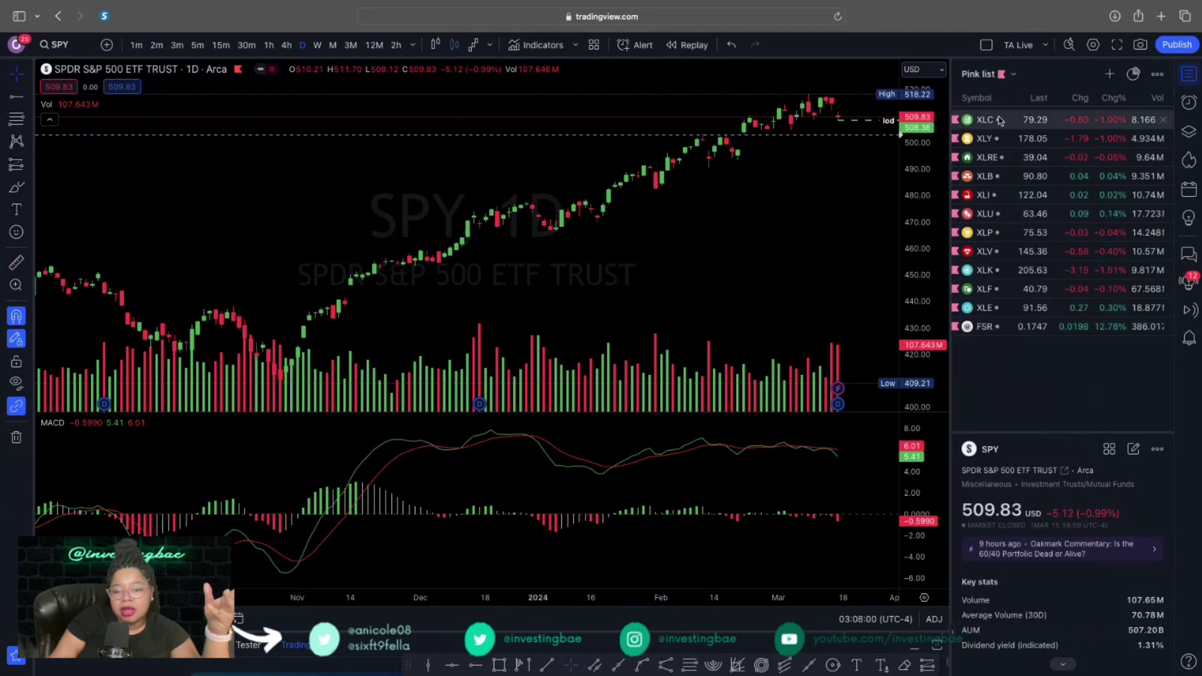
pyautogui.click(955, 328)
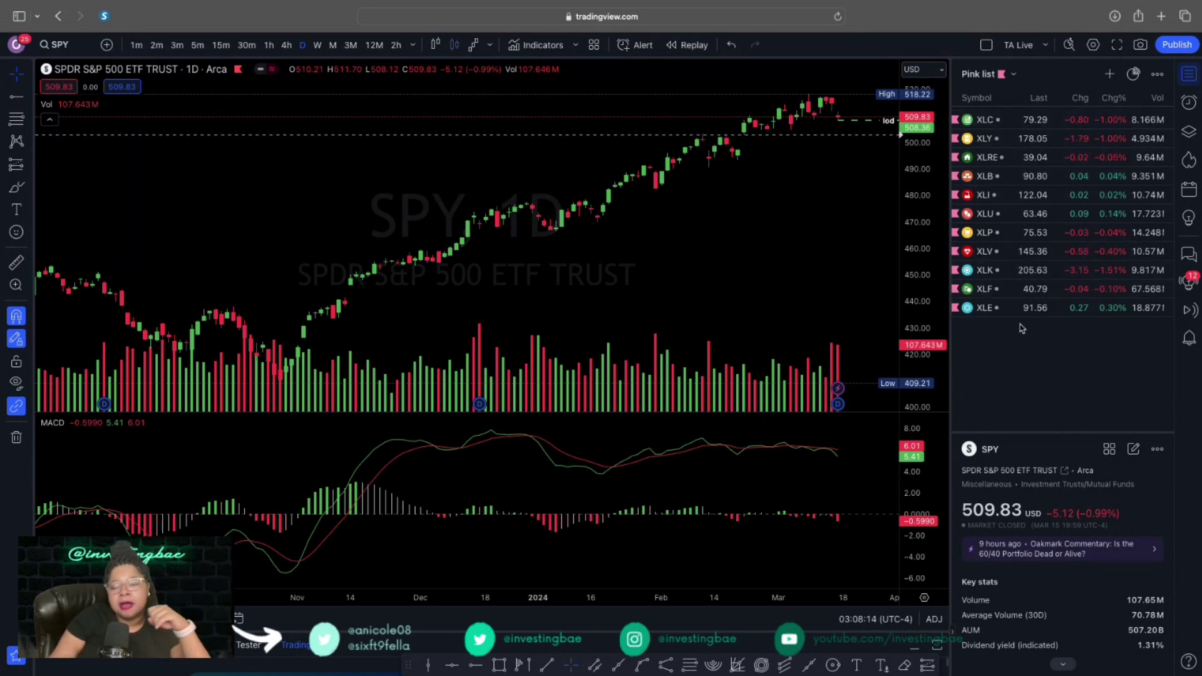
pyautogui.click(982, 74)
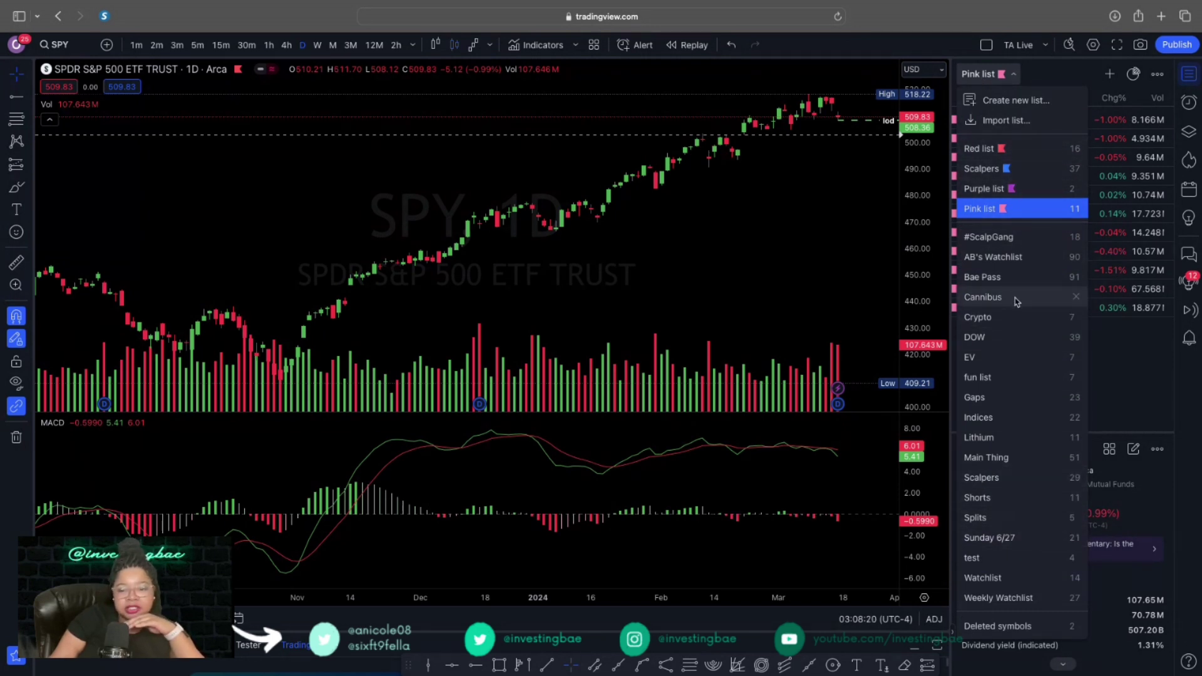
pyautogui.click(1149, 386)
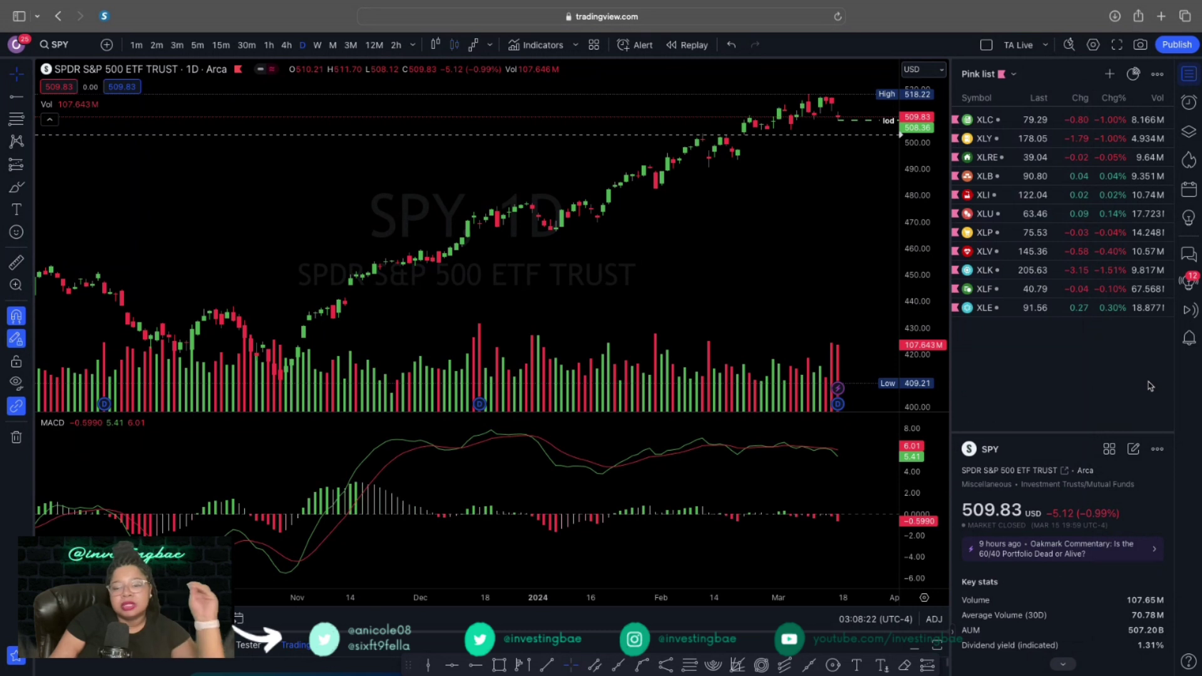